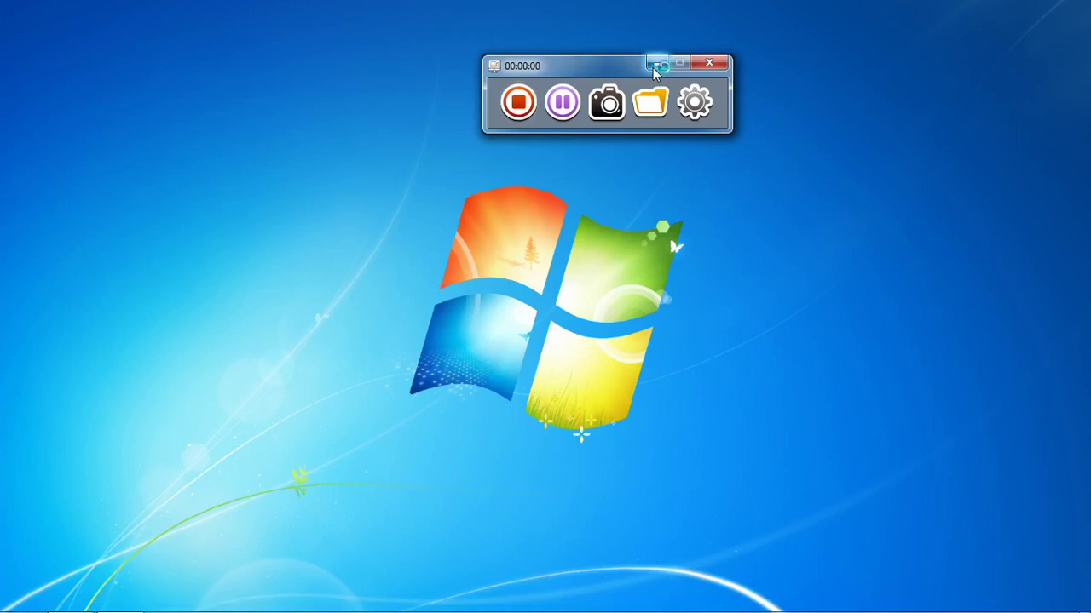
Minimize the ZD Soft Screen Recorder toolbar to the taskbar.
left_click(656, 63)
left_click(612, 124)
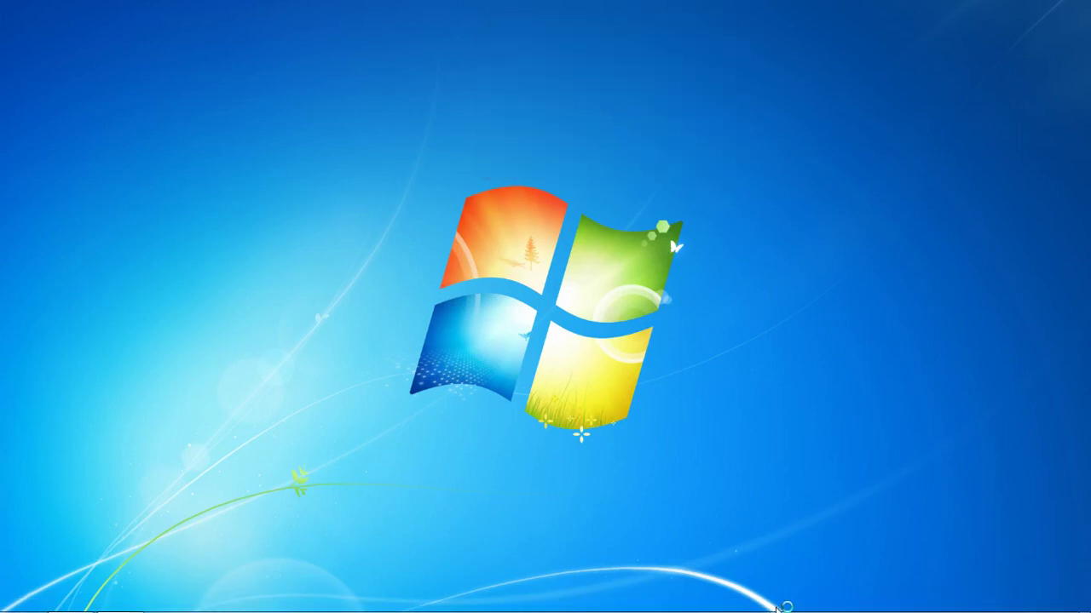
mouse_move(694, 610)
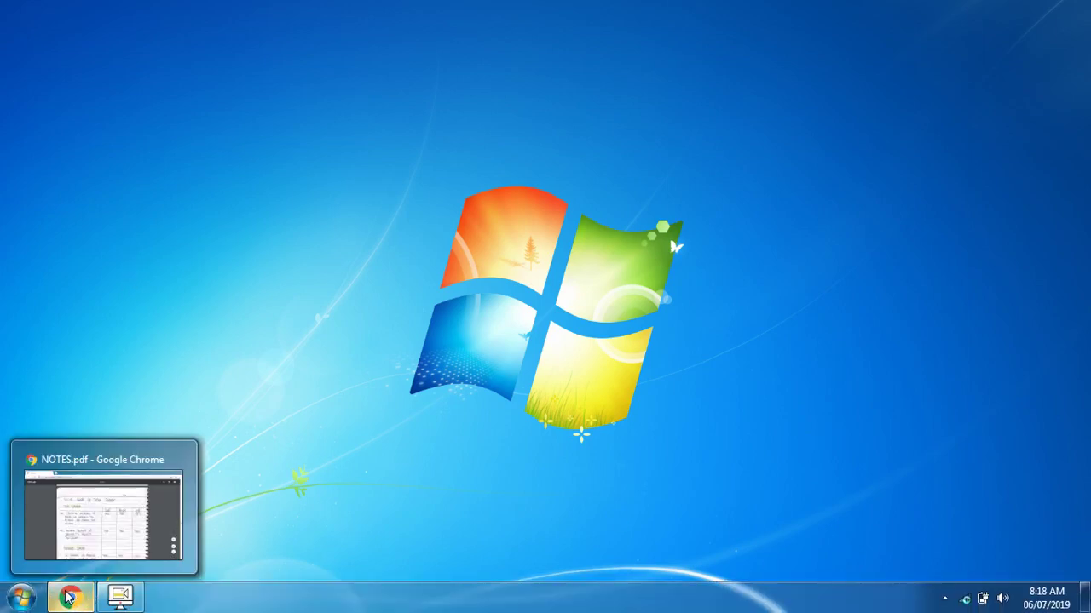
Restore the NOTES.pdf Chrome window to the Sec-5 Scope of Total Income page.
left_click(60, 599)
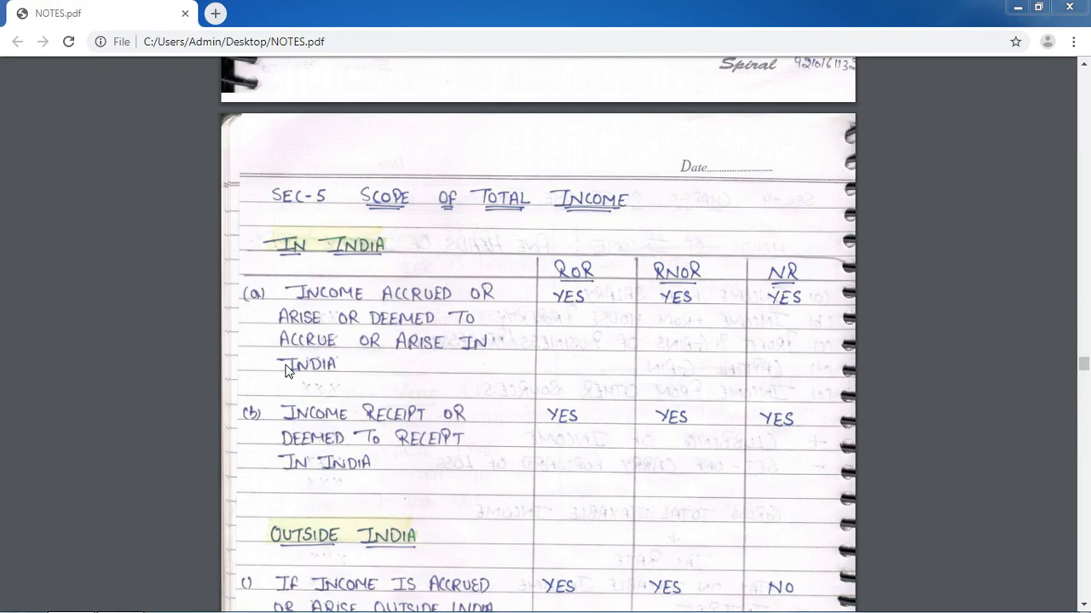
mouse_move(469, 612)
scroll(473, 262, "down", 2)
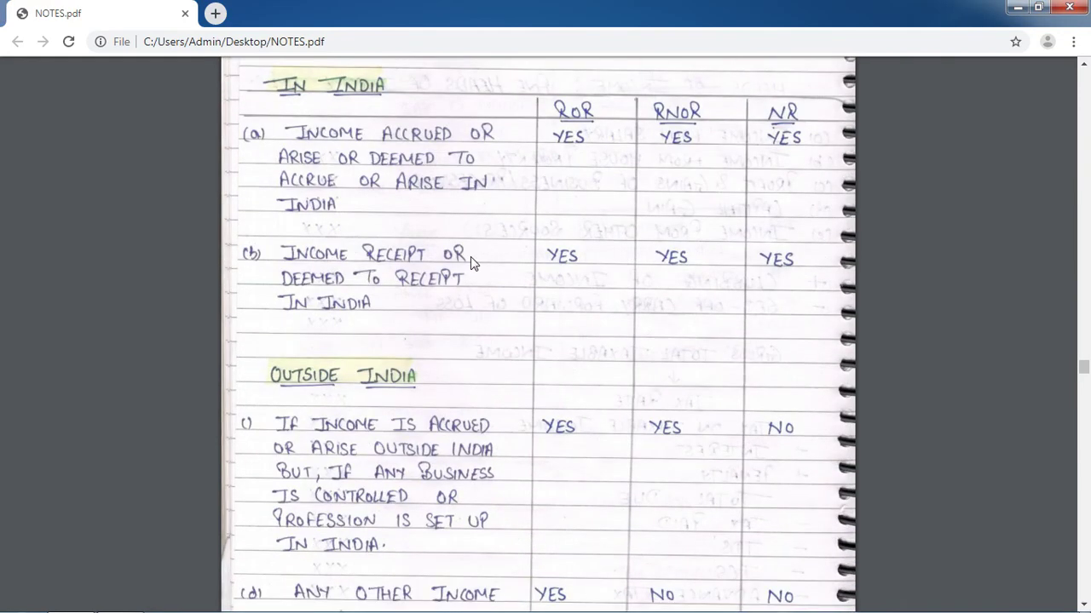
scroll(471, 262, "up", 2)
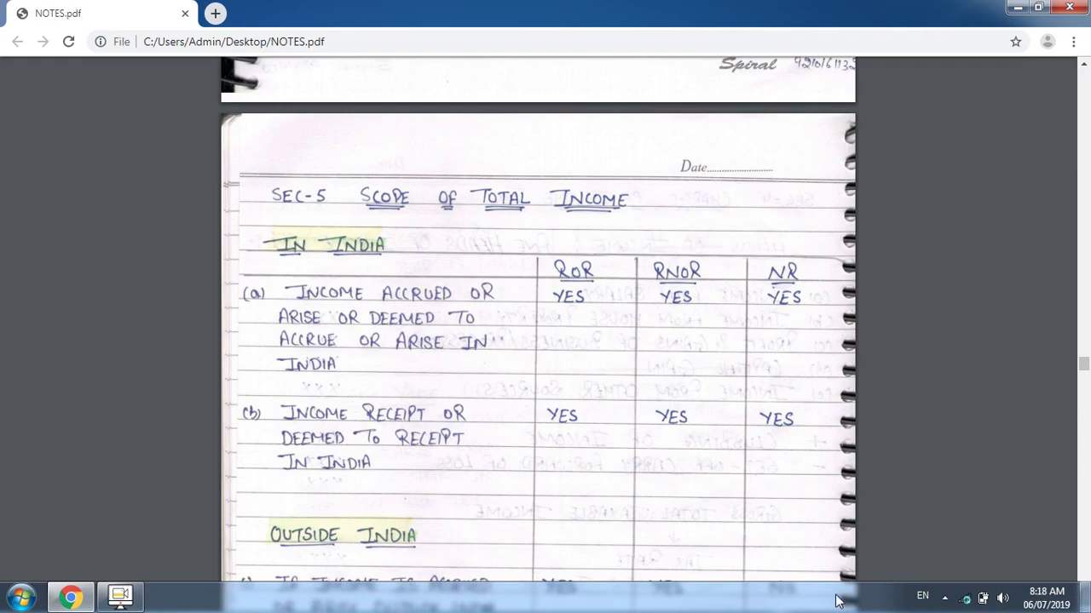
Dismiss the tray overflow popup and scroll NOTES.pdf down to the Outside India rows.
left_click(944, 601)
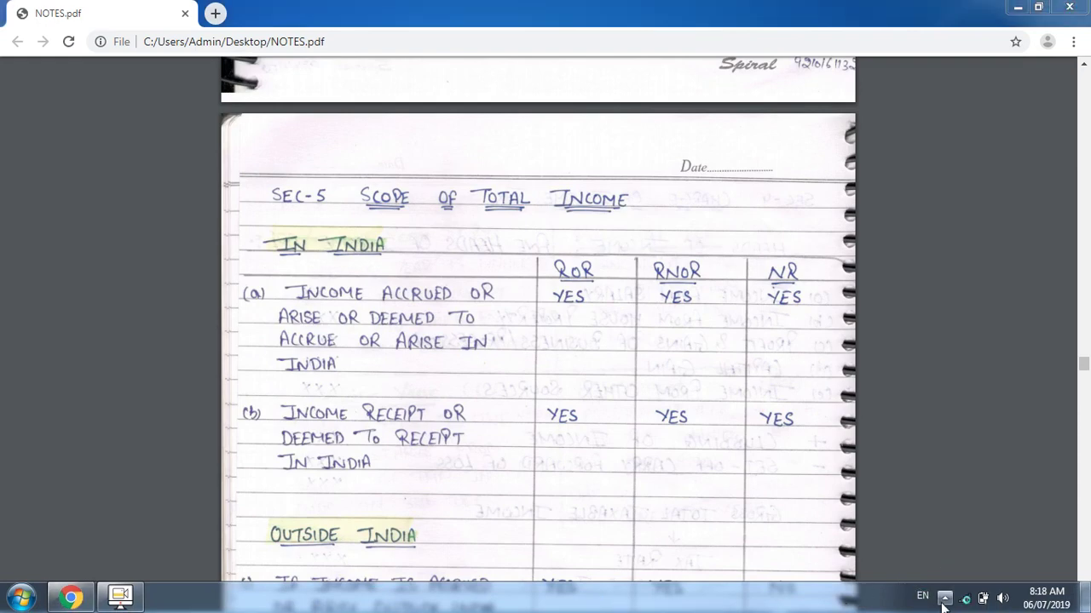
left_click(660, 432)
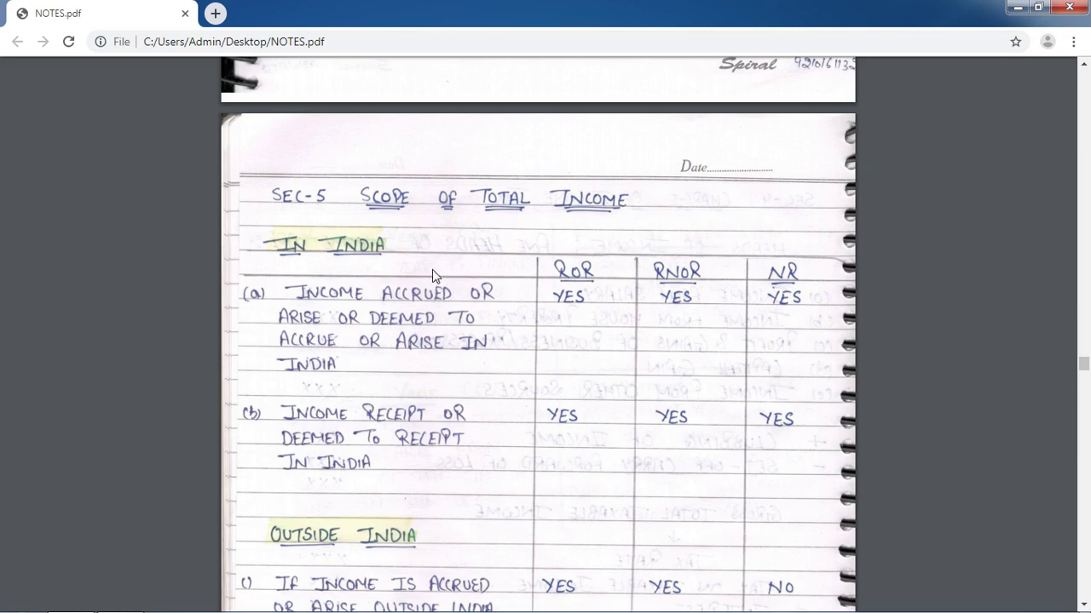
scroll(432, 269, "down", 1)
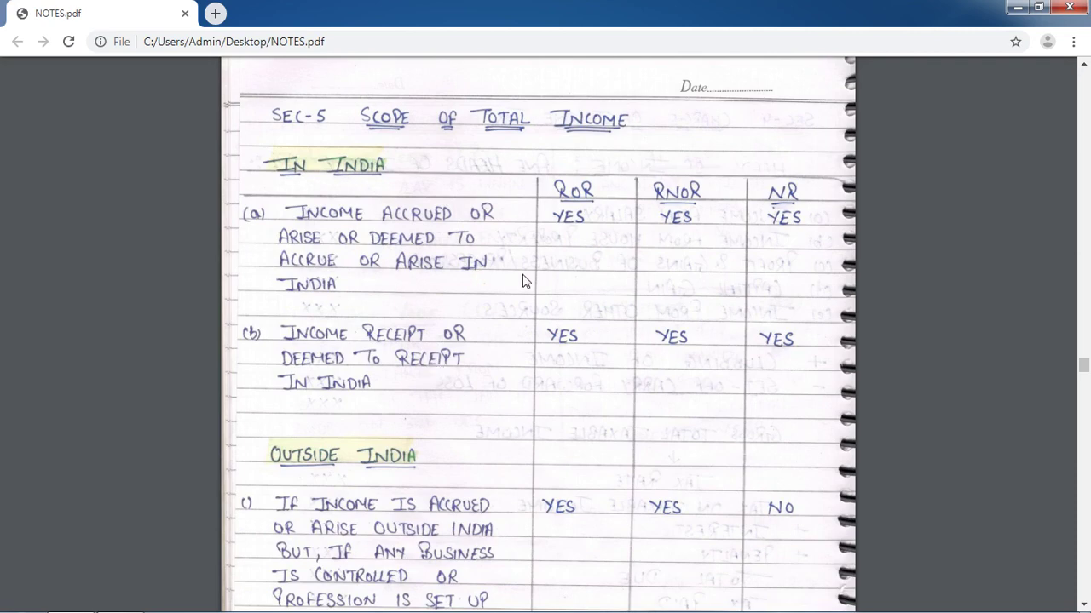
scroll(526, 281, "down", 2)
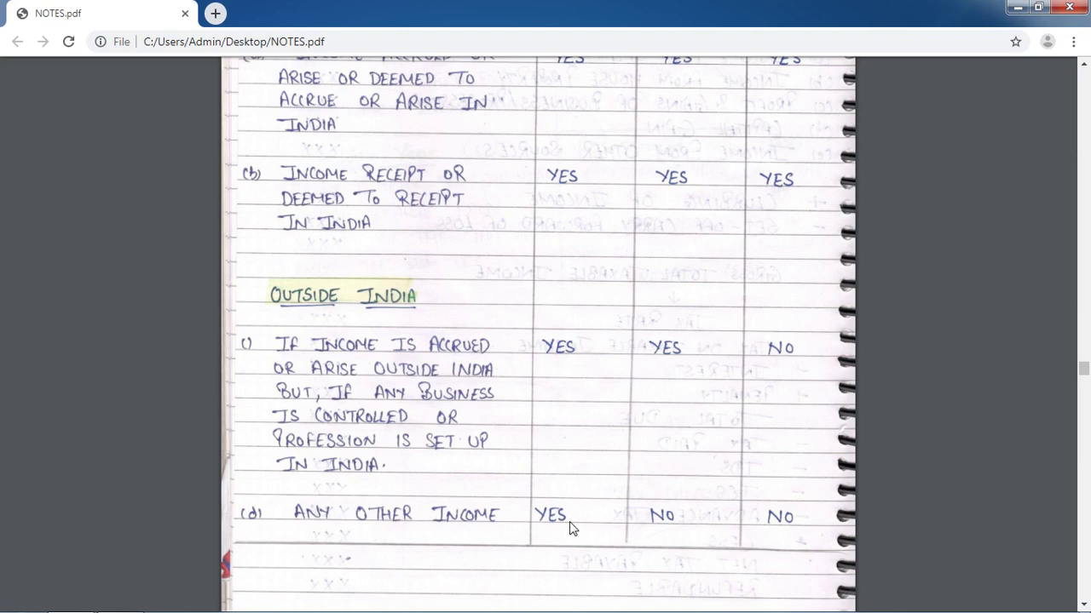
Scroll to the EXAMPLE table of RoR, RNoR and NR answers, then open the Start menu.
scroll(475, 453, "down", 2)
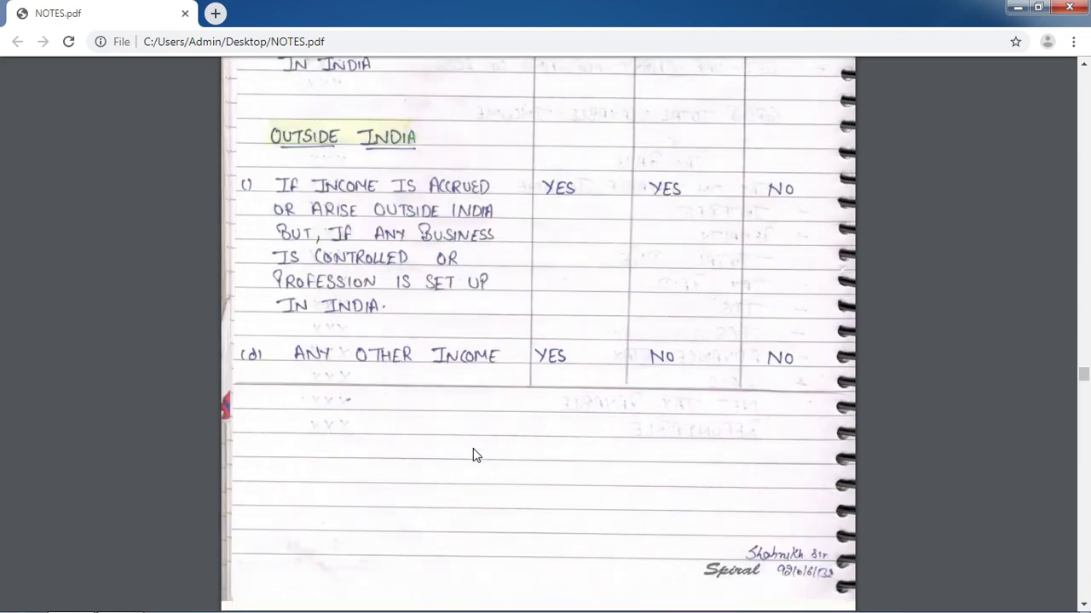
scroll(475, 454, "down", 3)
scroll(474, 455, "down", 3)
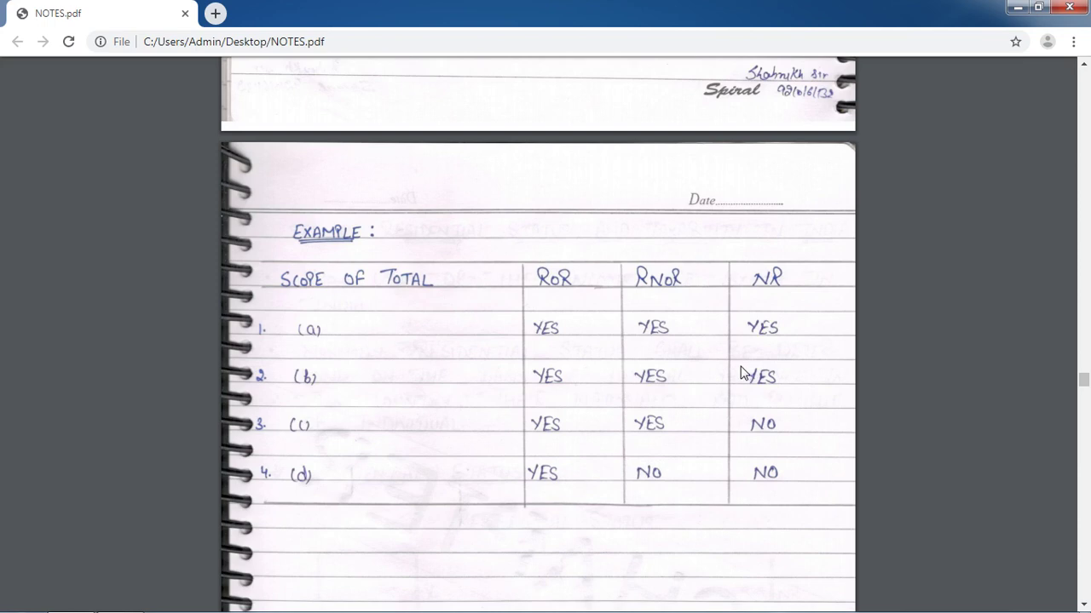
scroll(720, 452, "down", 1)
scroll(721, 452, "down", 2)
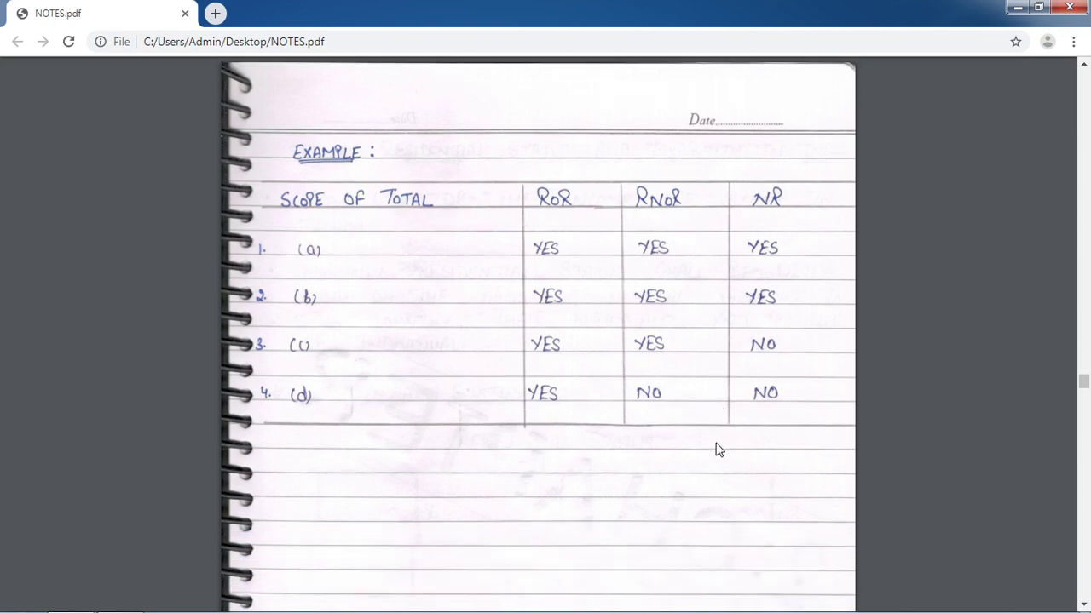
scroll(715, 445, "down", 3)
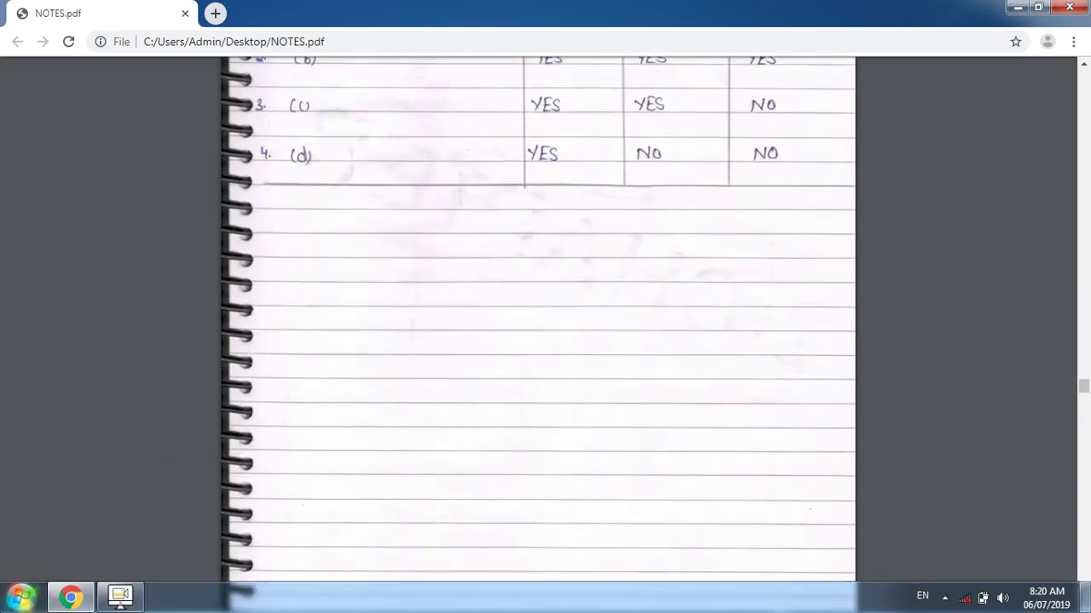
key("super")
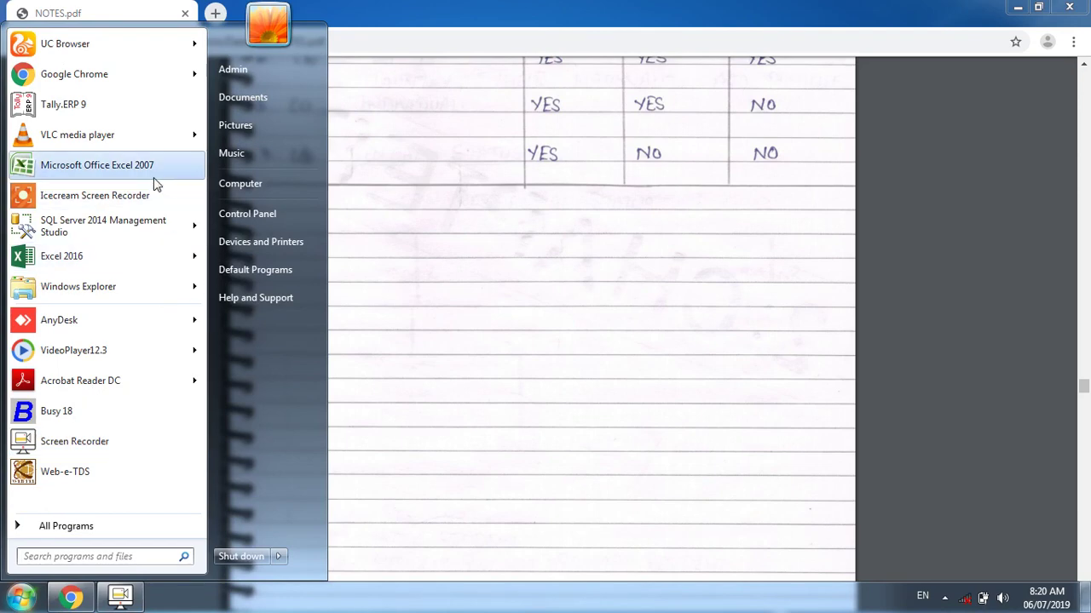
Launch Excel 2007, close Document Recovery, and open the recent workbook sec-5.
left_click(154, 178)
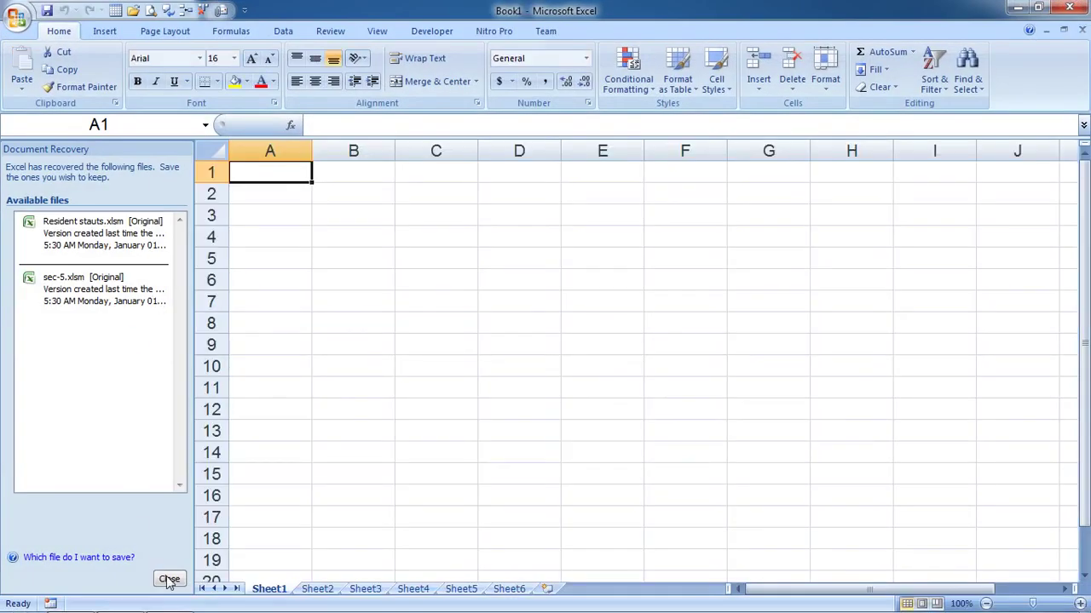
left_click(168, 578)
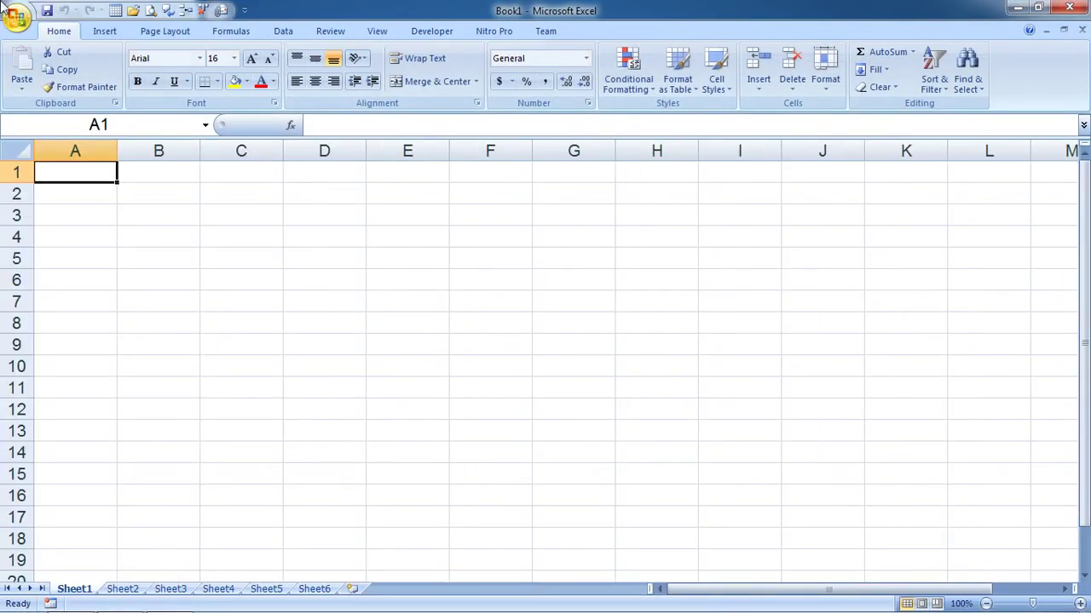
left_click(7, 10)
left_click(175, 68)
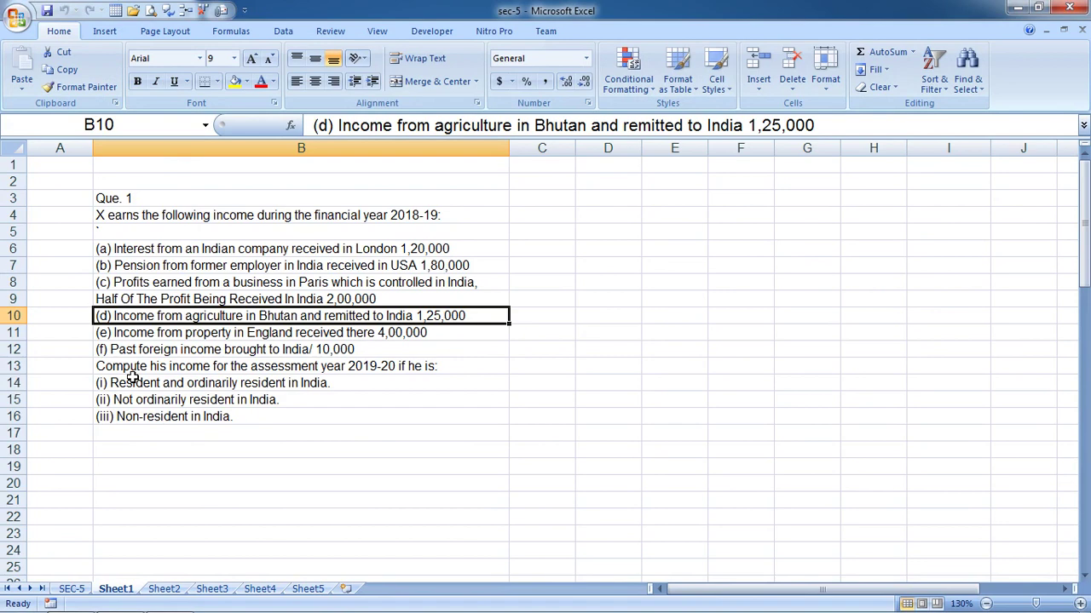
Scroll Sheet1 down to the Computation of Total Income table around row 46.
scroll(224, 354, "down", 1)
scroll(223, 354, "down", 2)
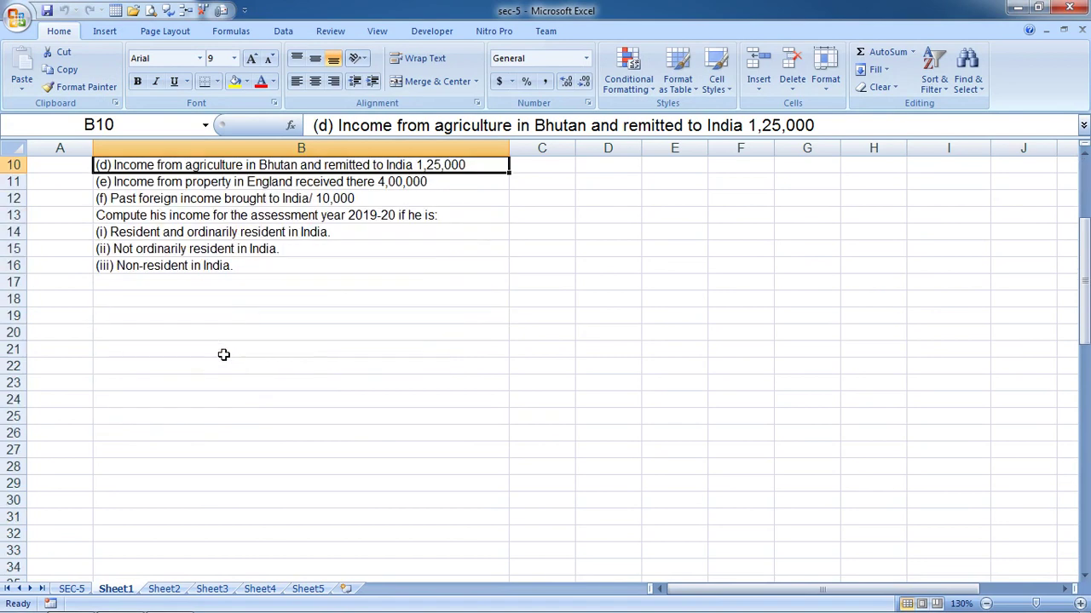
scroll(223, 354, "down", 7)
scroll(223, 354, "down", 2)
scroll(223, 355, "down", 3)
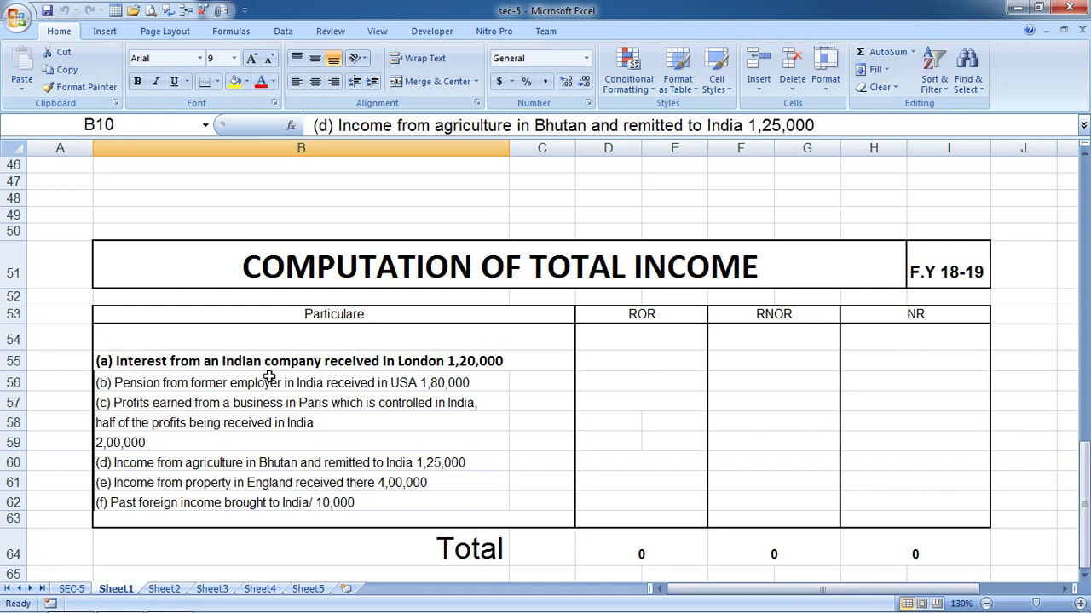
key("Right")
key("Right")
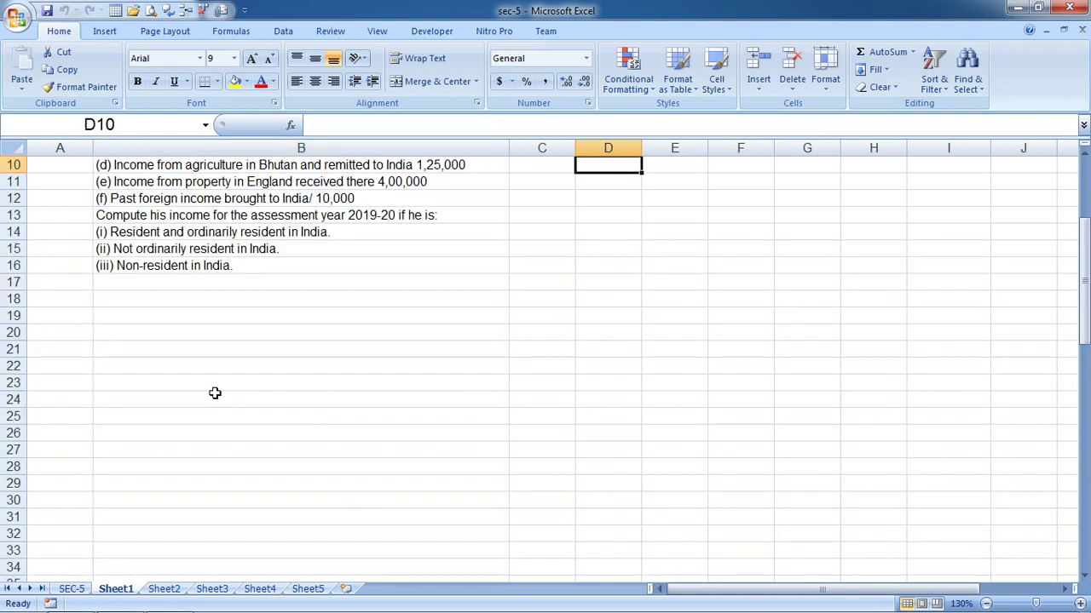
key("Left")
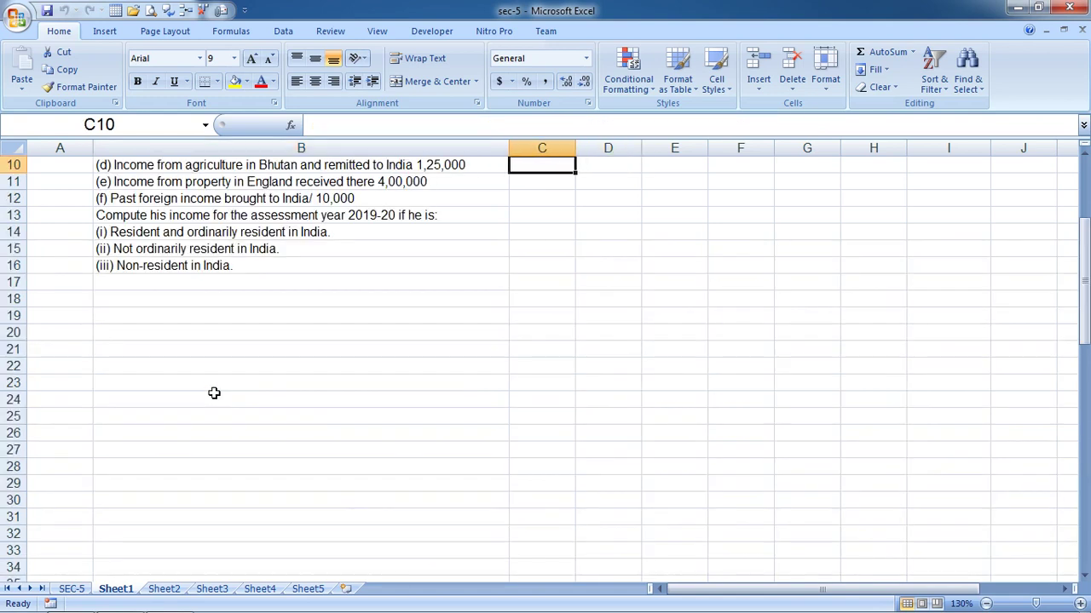
scroll(212, 393, "down", 3)
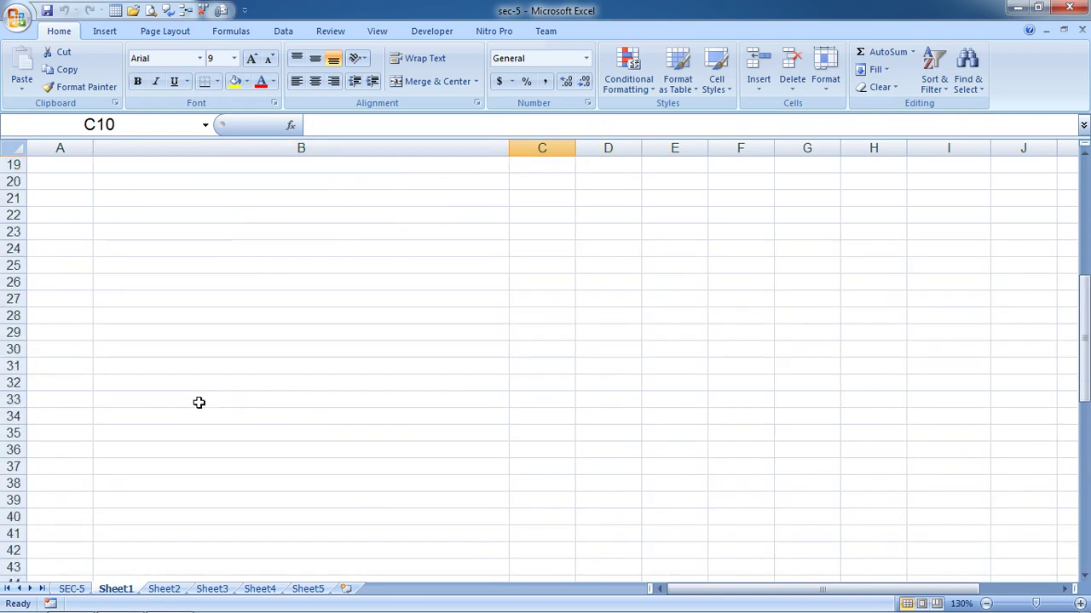
scroll(199, 402, "down", 4)
scroll(195, 409, "down", 5)
Enter 120000 interest for item (a) under ROR and fill it across RNOR and NR.
left_click(606, 359)
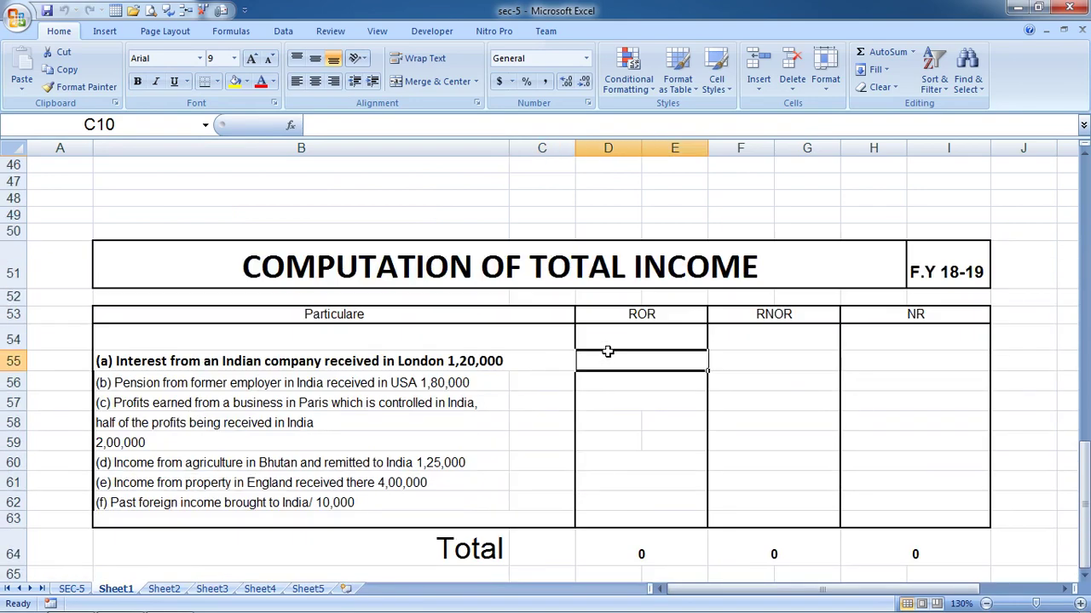
type("120")
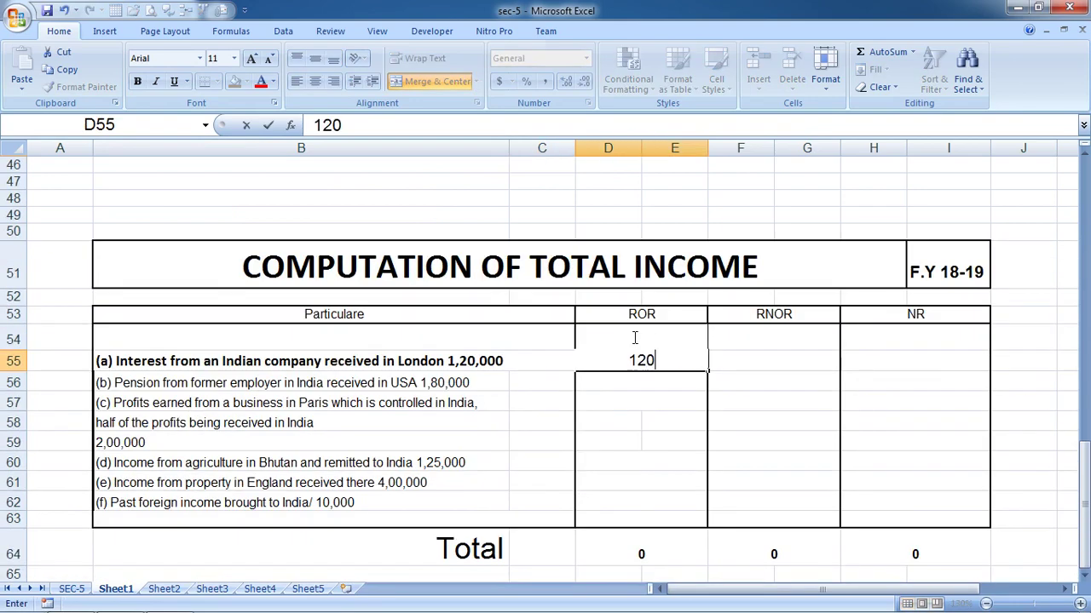
type("00")
type("0")
key("Return")
key("Up")
key("shift+Right")
key("shift+Right")
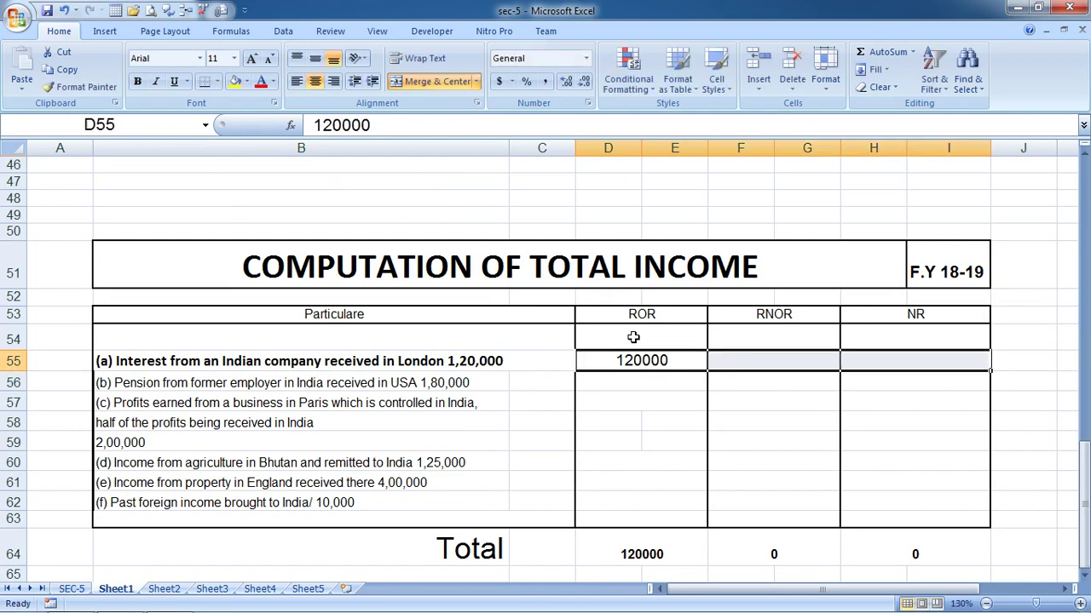
key("ctrl+r")
Enter 180000 pension for item (b) under ROR and fill it across RNOR and NR.
key("Down")
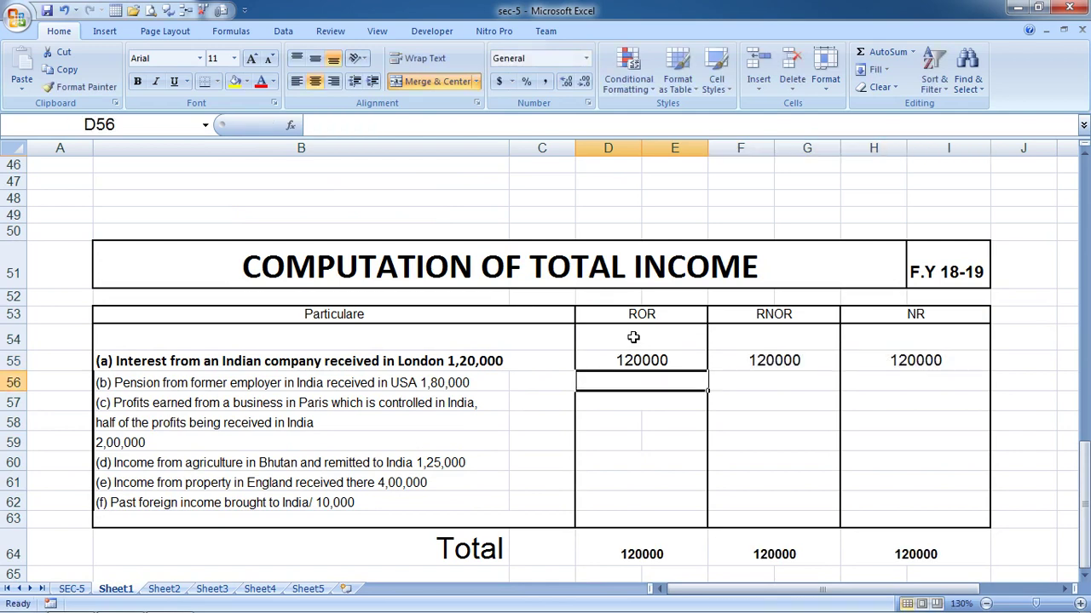
key("Left")
key("Left")
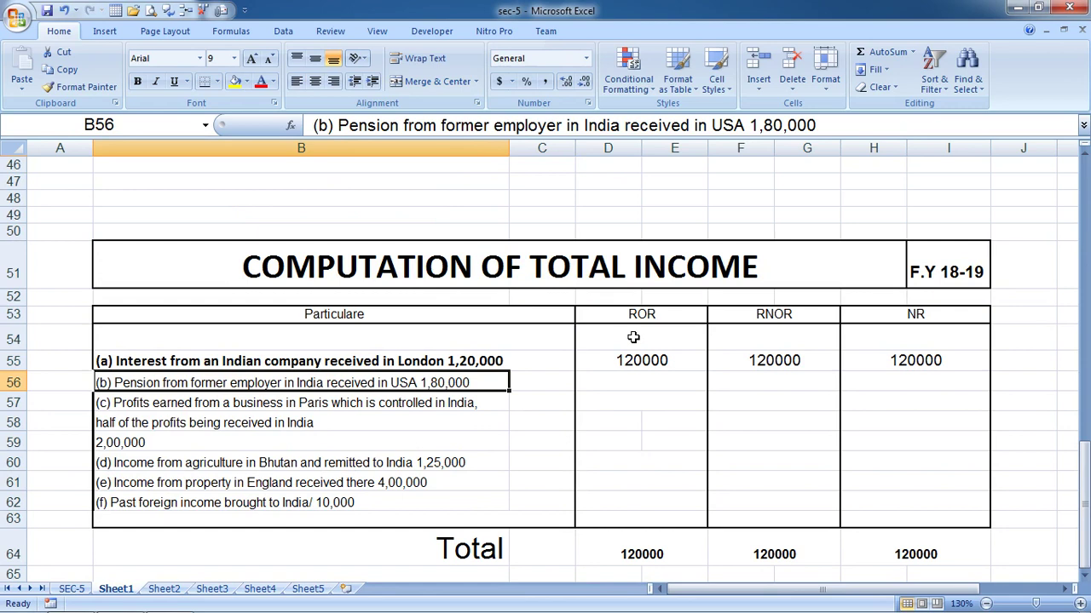
key("Right")
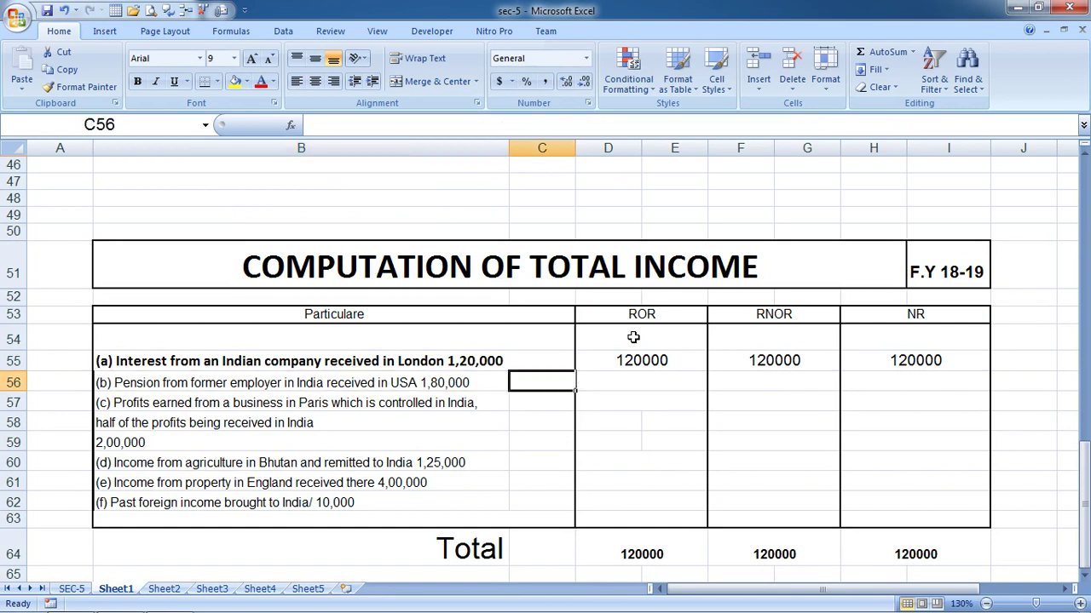
key("Right")
type("180")
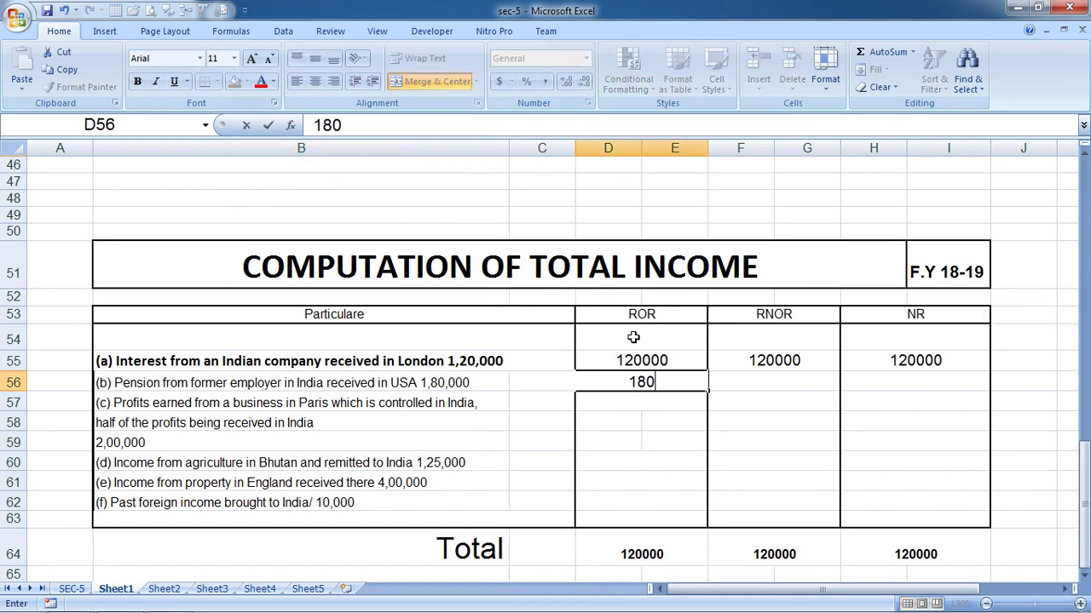
type("000")
key("Return")
key("Up")
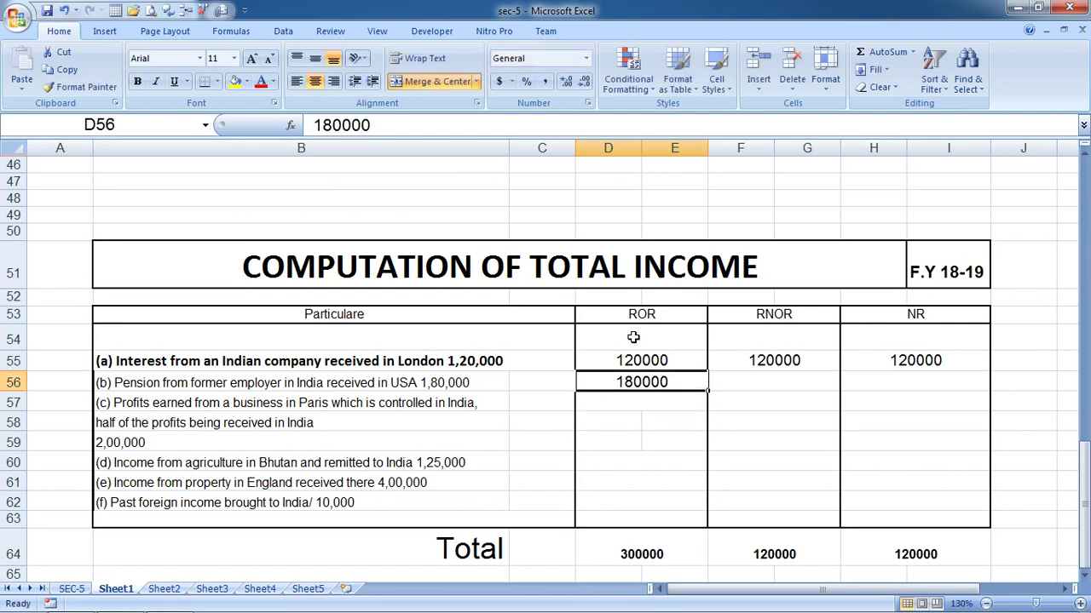
key("shift+Right")
key("shift+Right")
key("ctrl+r")
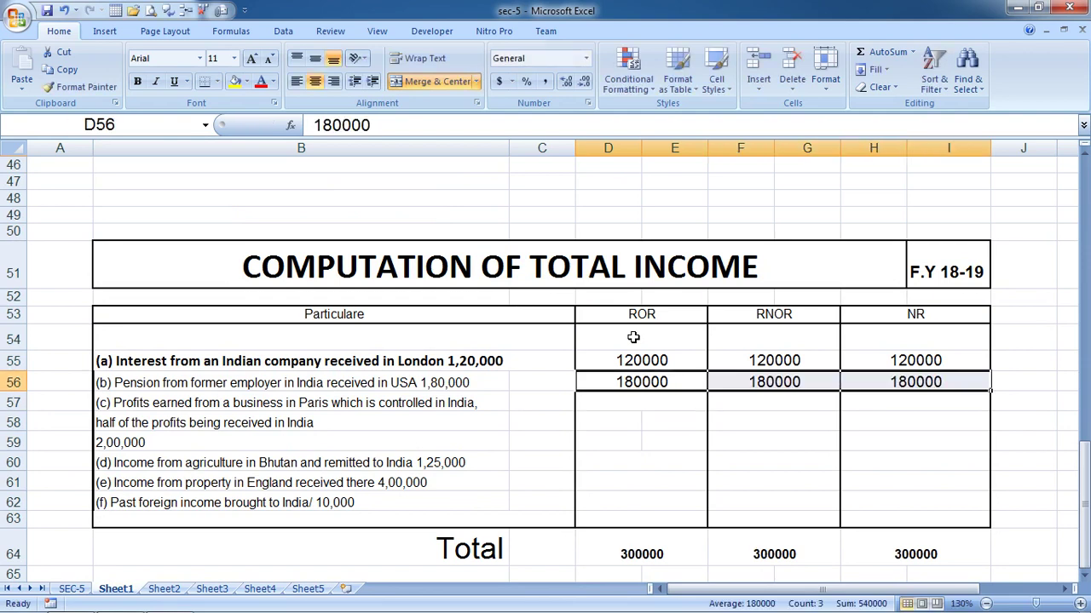
key("Down")
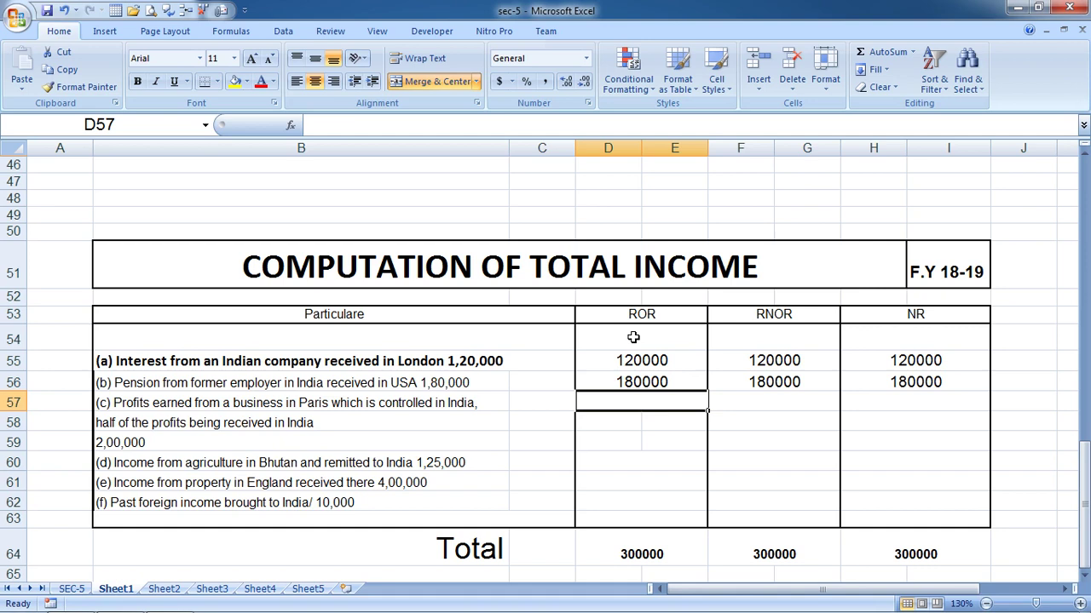
key("Left")
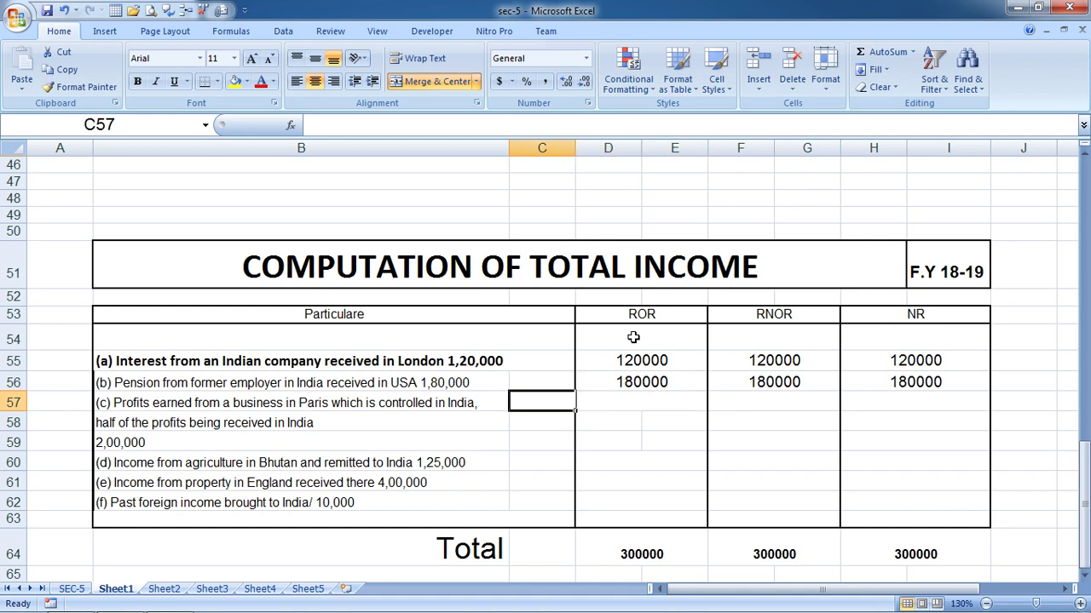
key("Left")
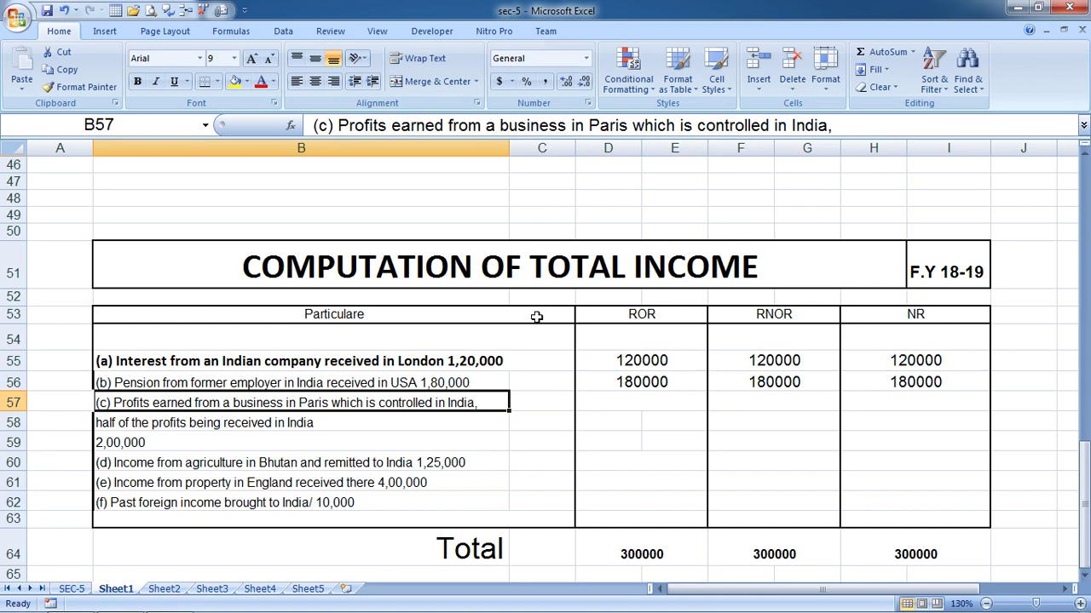
key("Right")
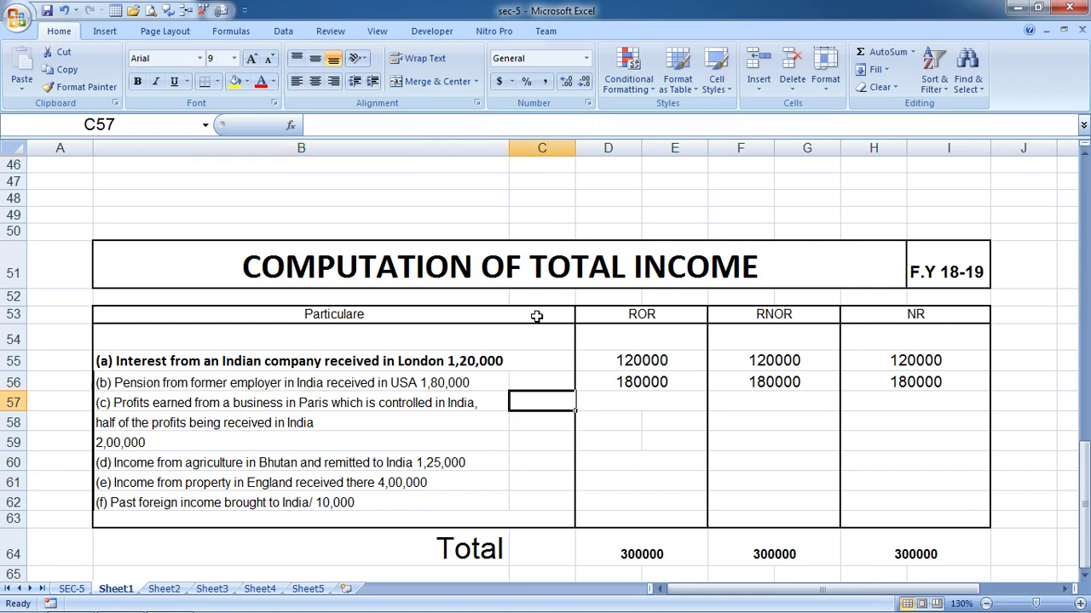
key("Right")
key("Left")
key("Left")
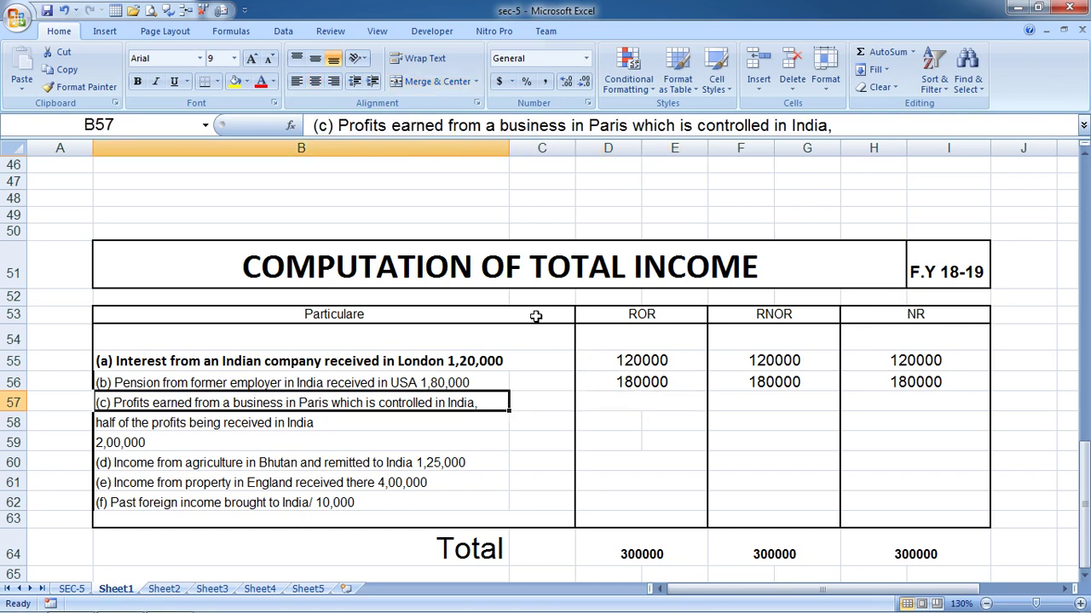
key("Down")
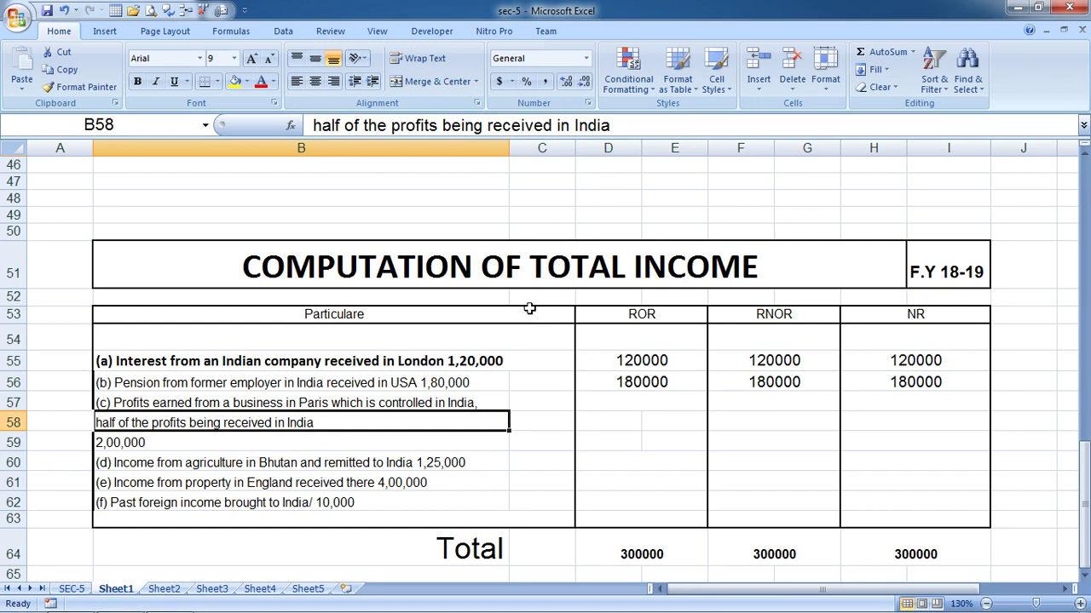
key("Down")
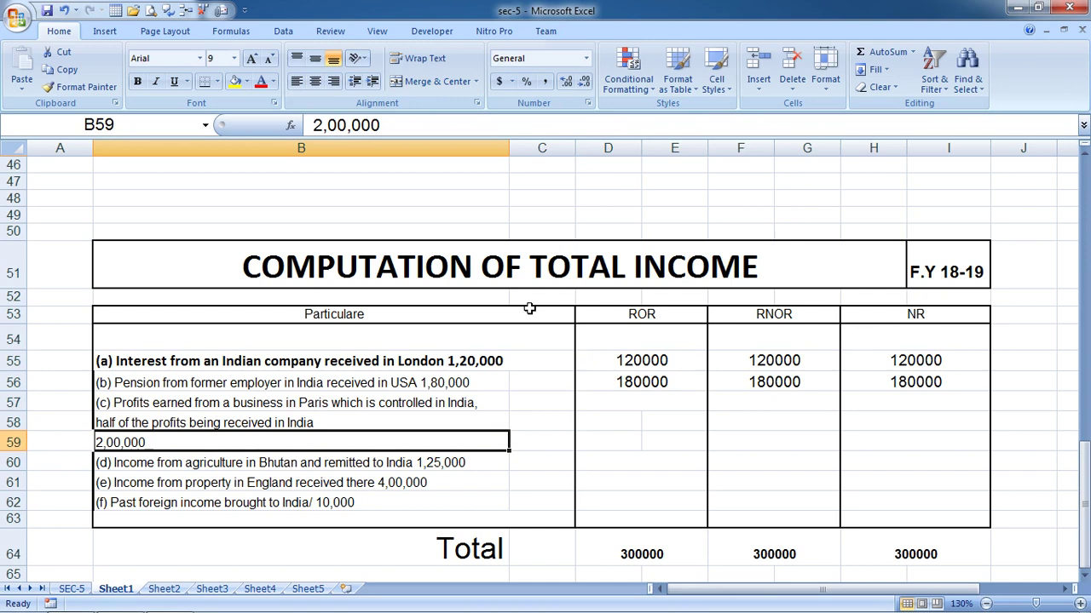
key("Right")
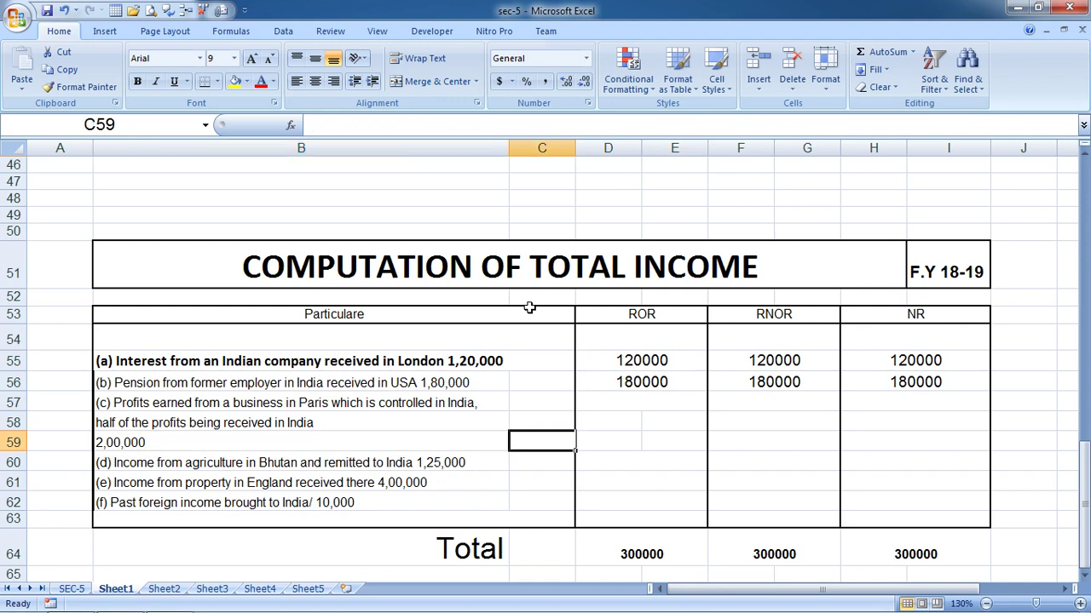
key("Right")
key("Up")
key("Up")
type("2000")
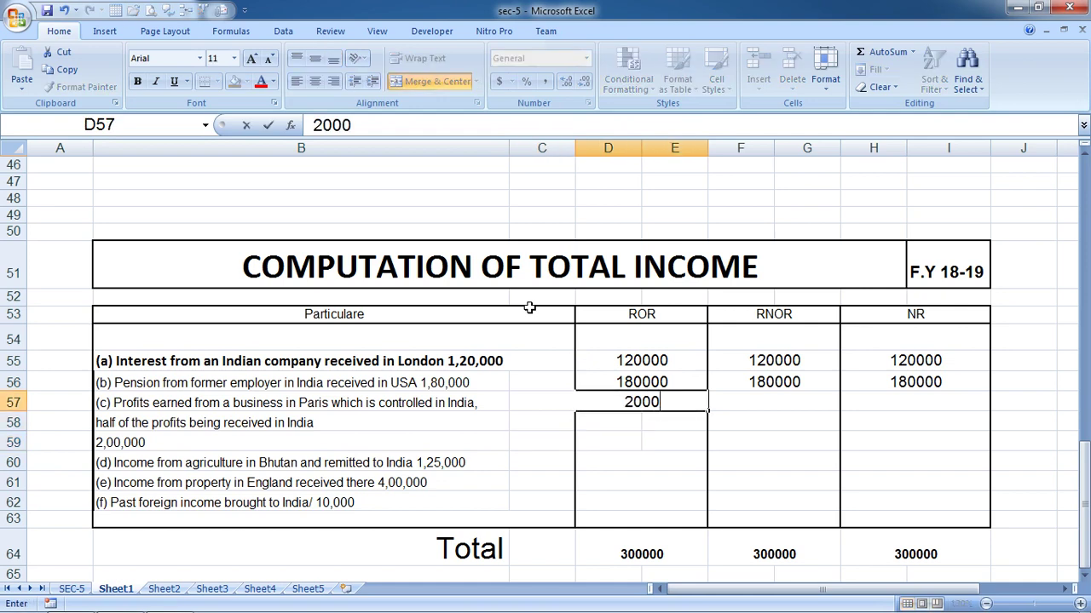
type("00")
key("Return")
key("Up")
key("Right")
key("Left")
key("shift+Right")
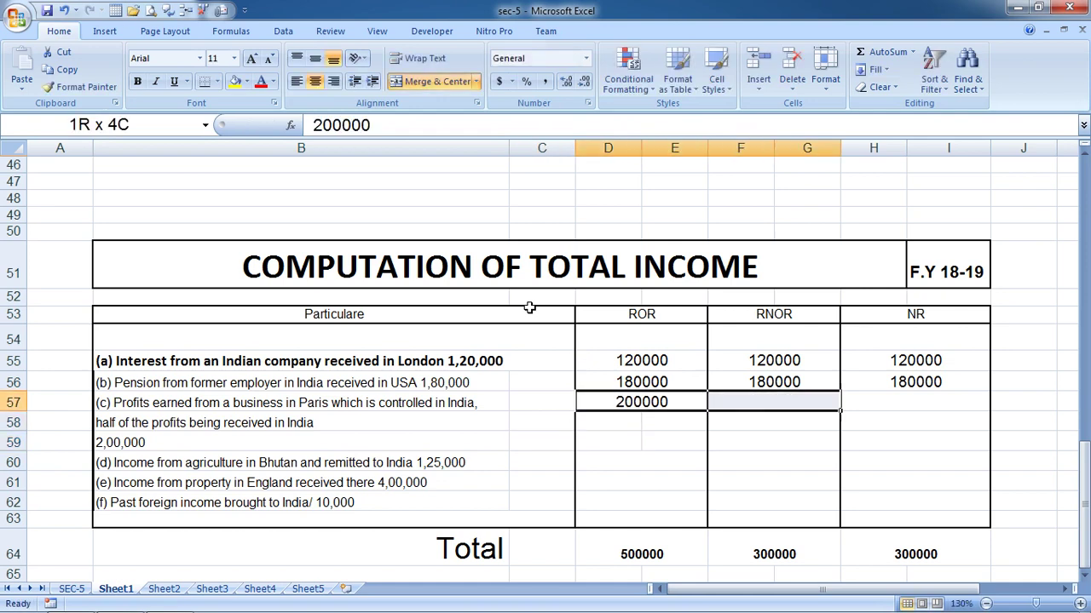
key("shift+Right")
key("shift+Left")
key("ctrl+r")
key("Down")
key("Right")
type("1")
key("Escape")
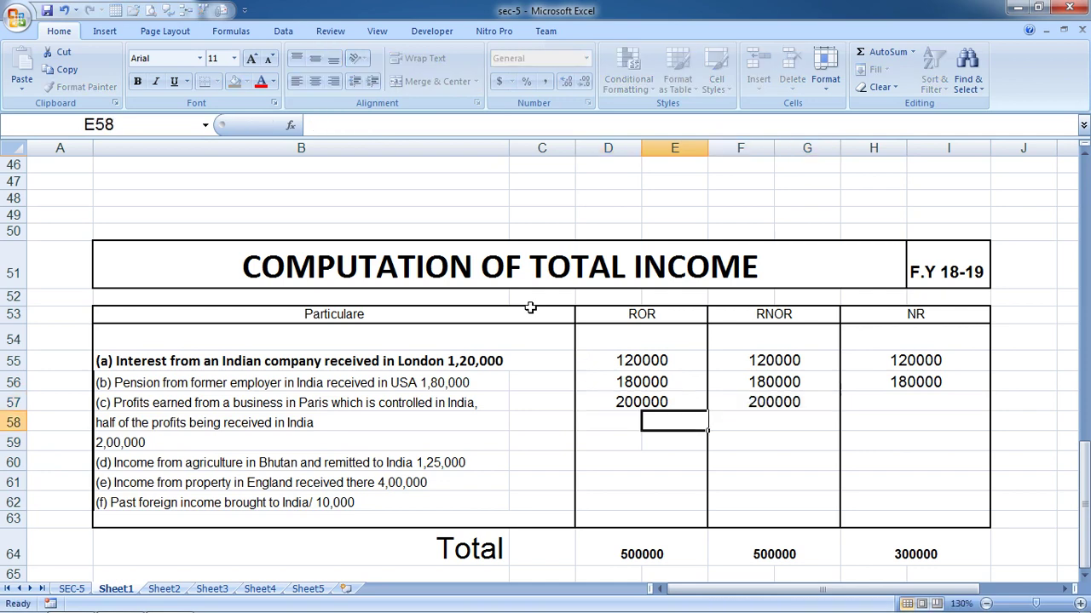
key("Left")
type("10000")
key("Up")
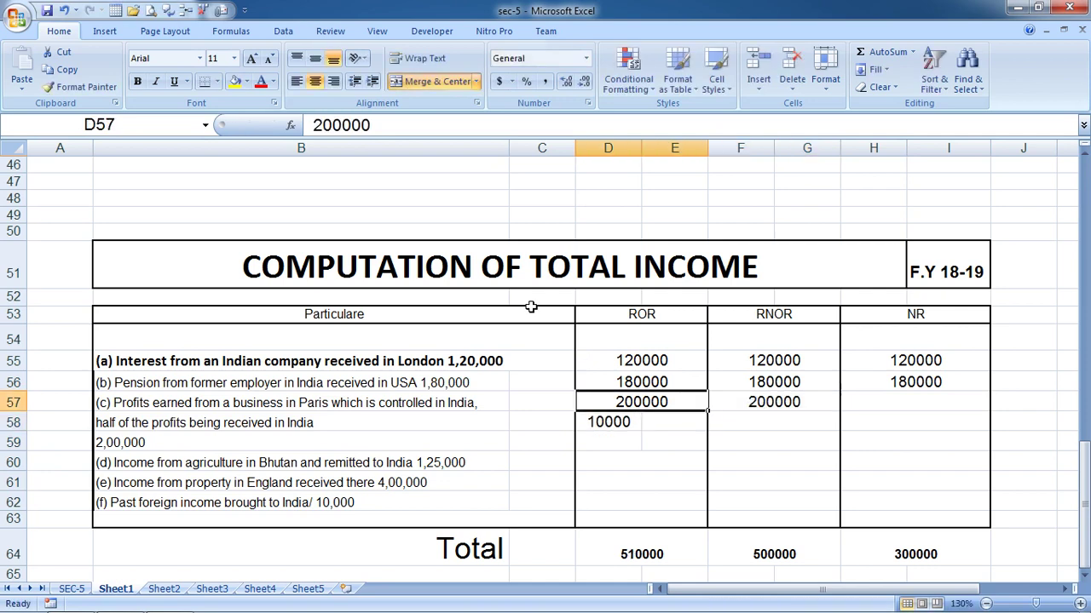
key("shift+Down")
key("shift+Right")
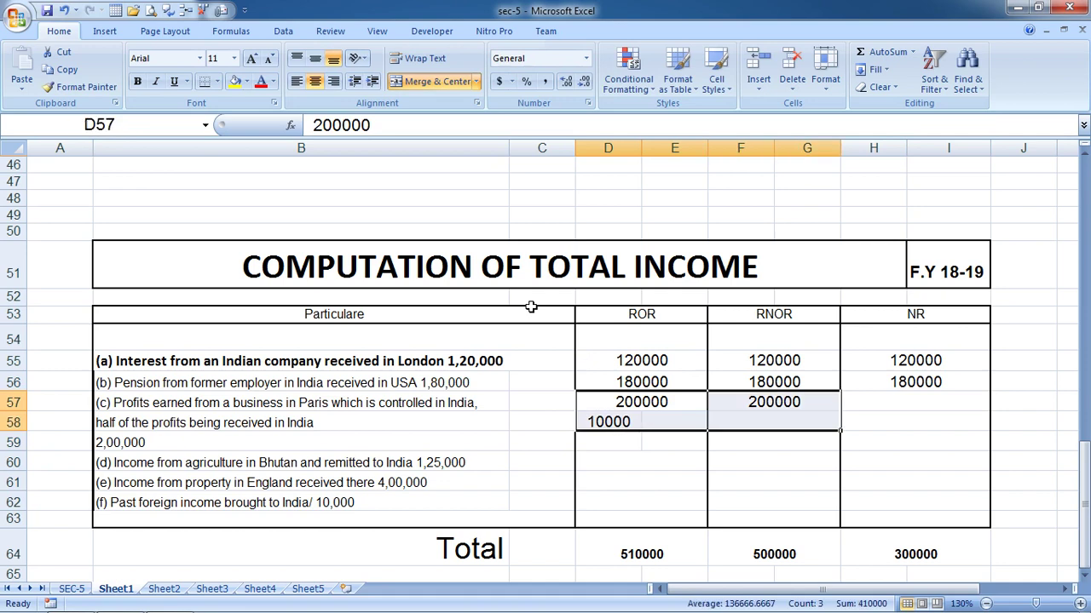
key("Delete")
key("Up")
key("Left")
key("Left")
key("Left")
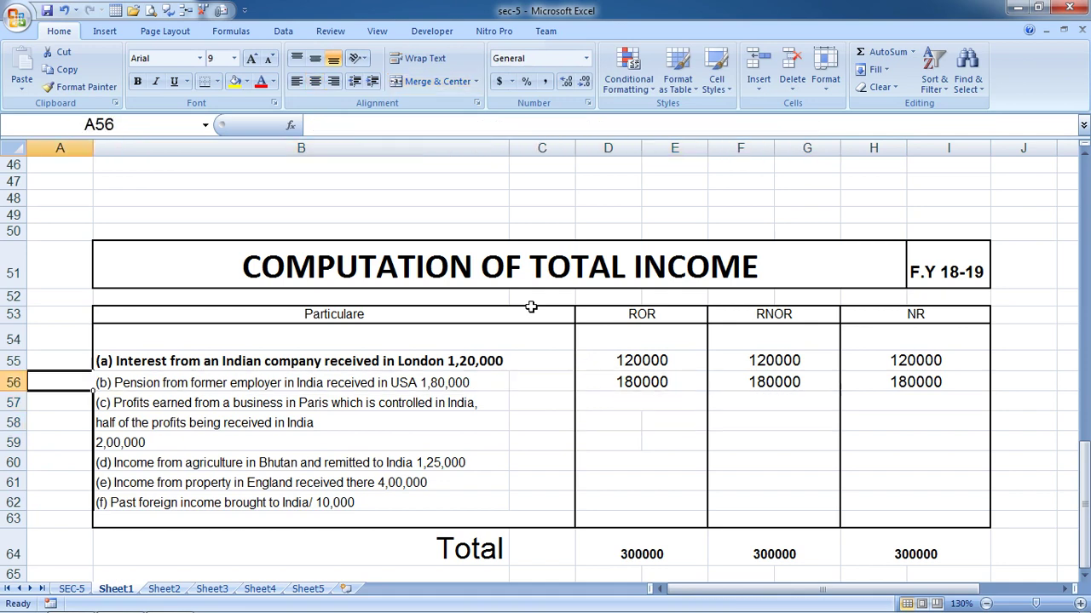
key("Down")
key("Right")
key("Right")
key("Right")
type("20000")
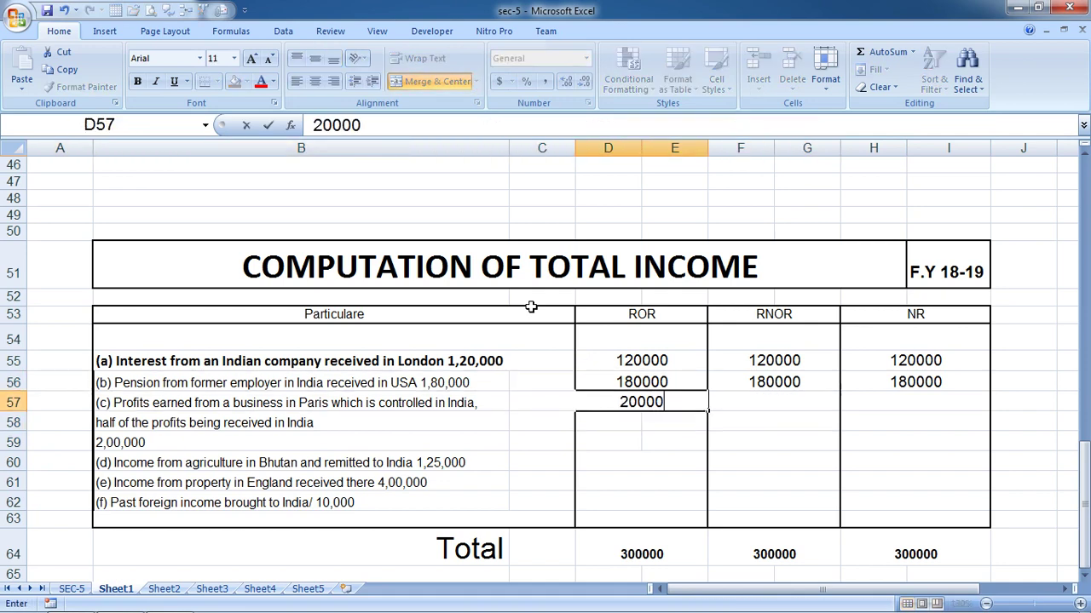
type("0")
key("Return")
key("Up")
key("F2")
key("BackSpace")
key("Return")
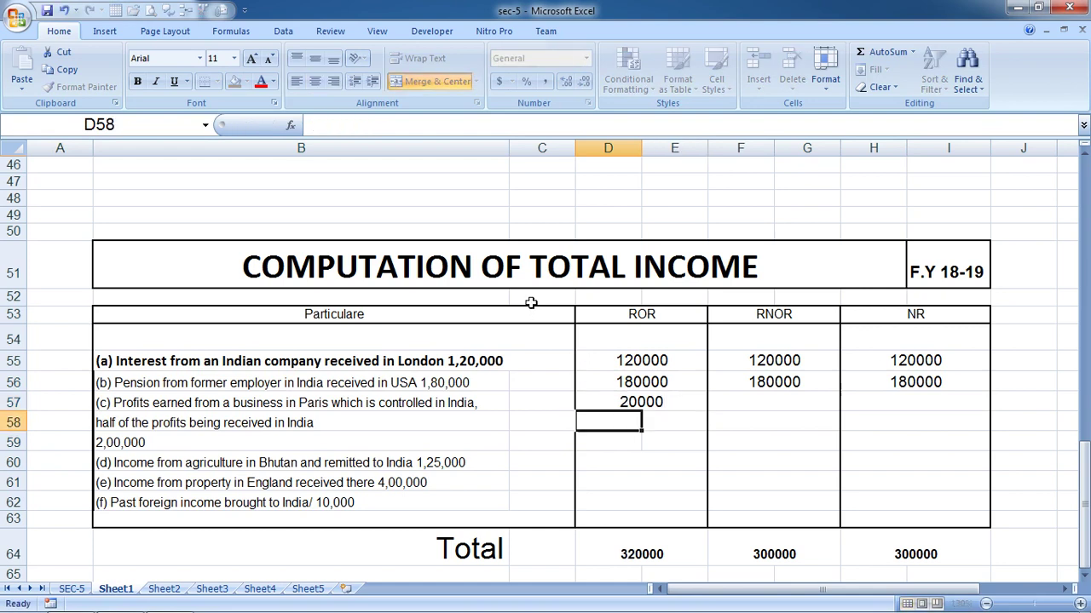
key("Up")
key("F2")
type("0")
key("Return")
key("Up")
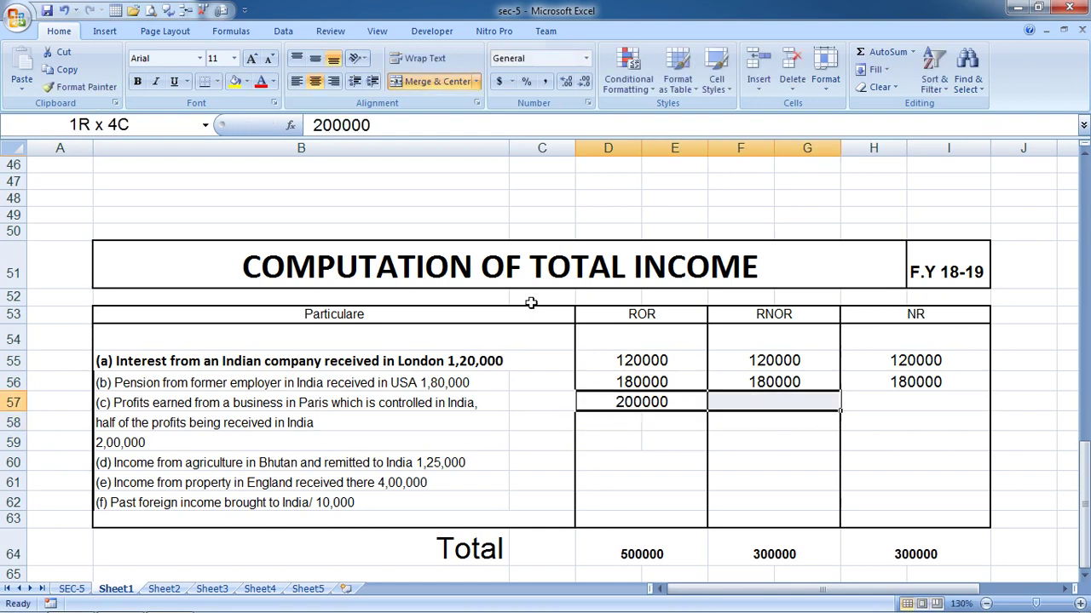
key("shift+Right")
key("shift+Right")
key("shift+Right")
key("ctrl+r")
key("Right")
key("Right")
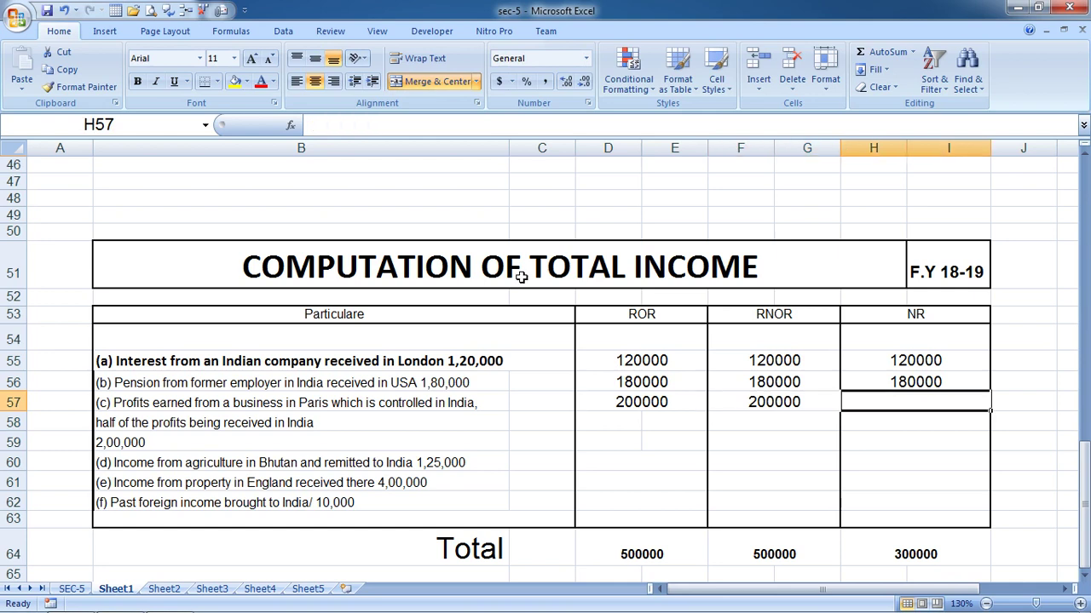
type("0")
key("Return")
key("Left")
key("Left")
key("Left")
key("Left")
key("Left")
key("Left")
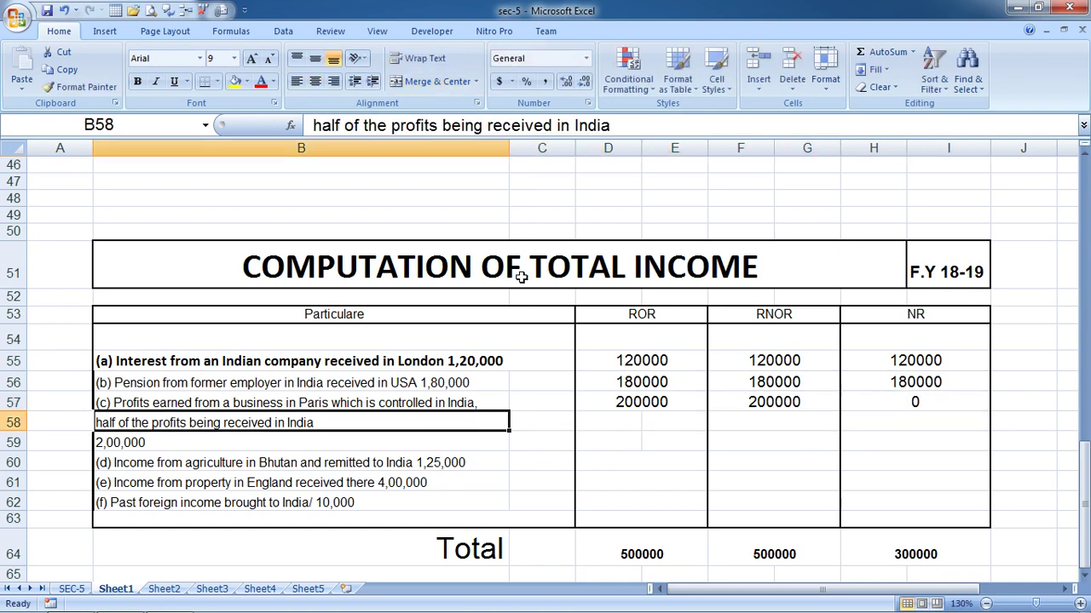
key("Right")
key("Right")
type("-")
key("Return")
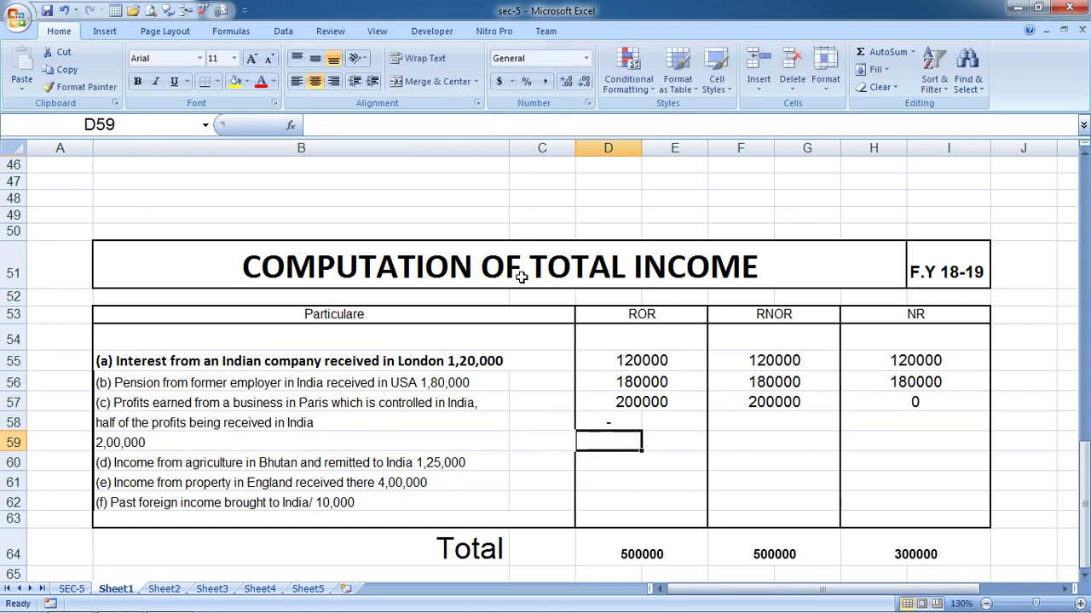
key("Up")
key("Right")
key("Right")
type("-")
key("Return")
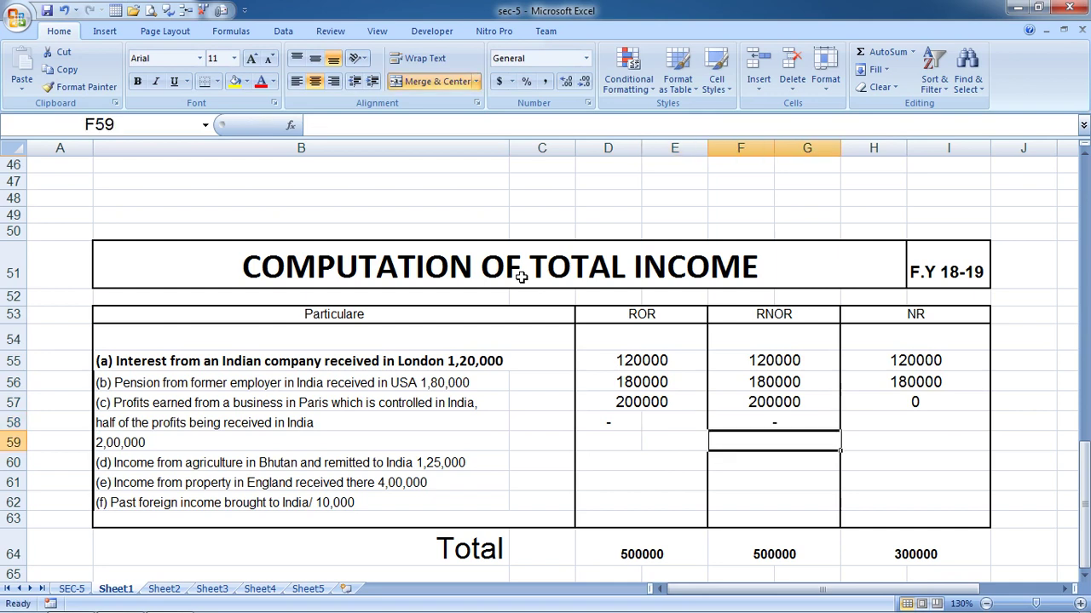
key("Up")
key("Right")
type("10000")
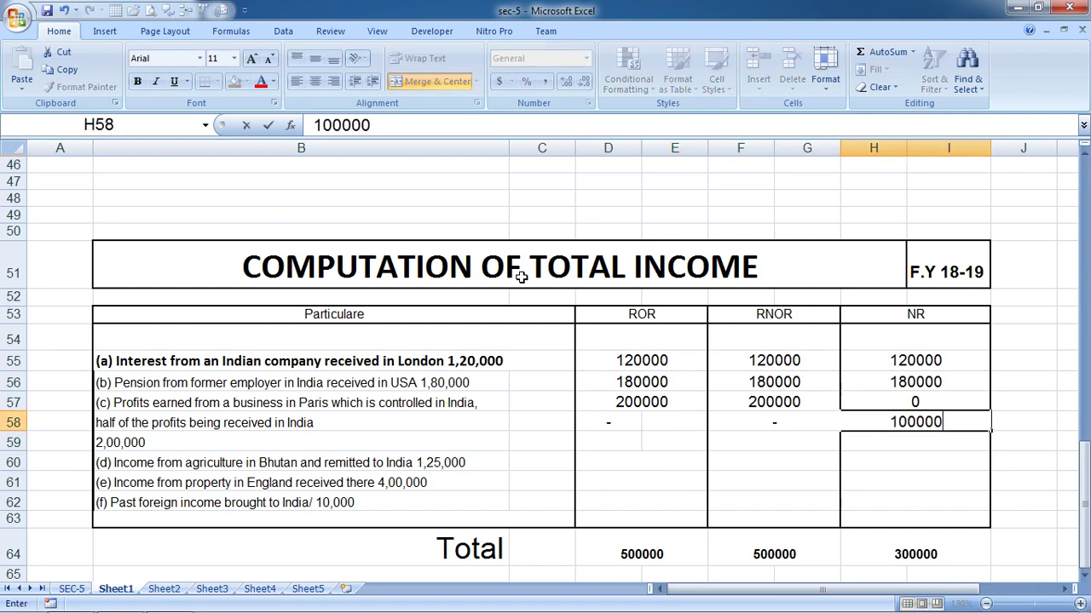
type("0")
key("Return")
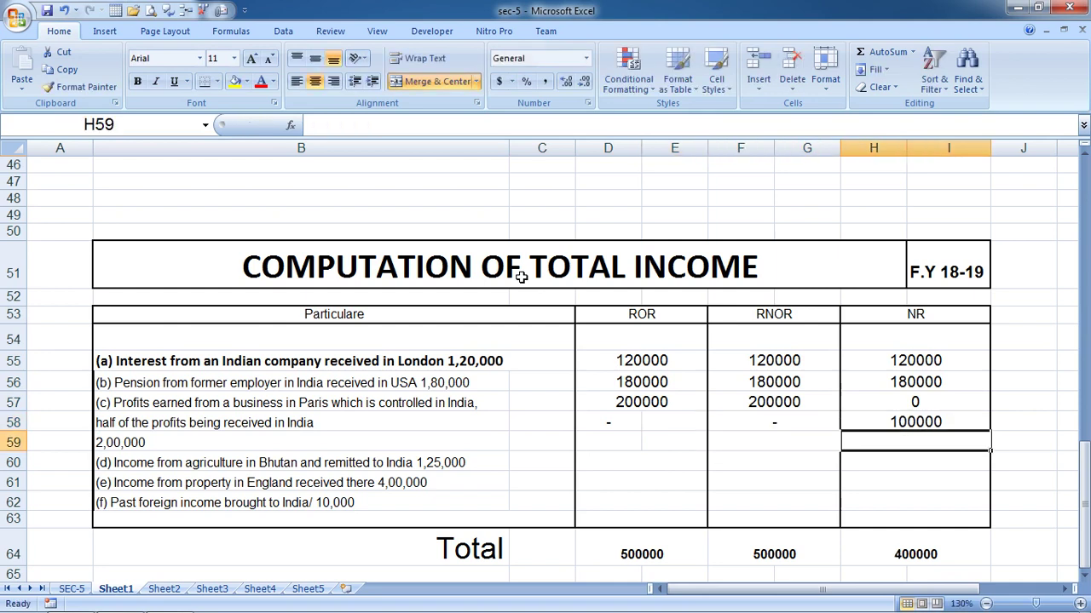
key("Up")
key("Up")
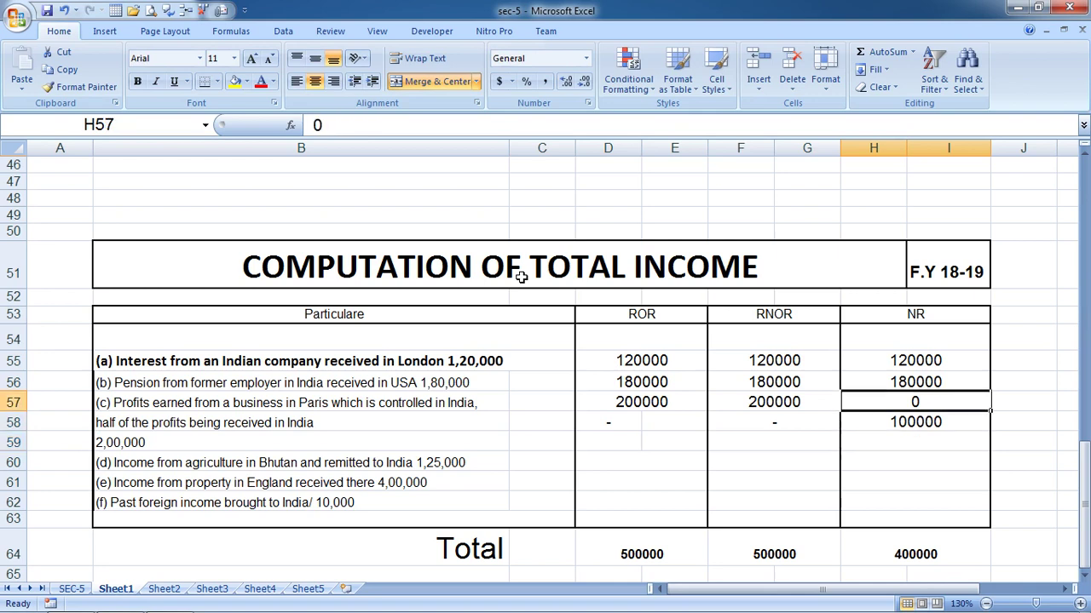
key("Up")
key("Up")
key("Up")
key("Up")
key("Down")
key("Down")
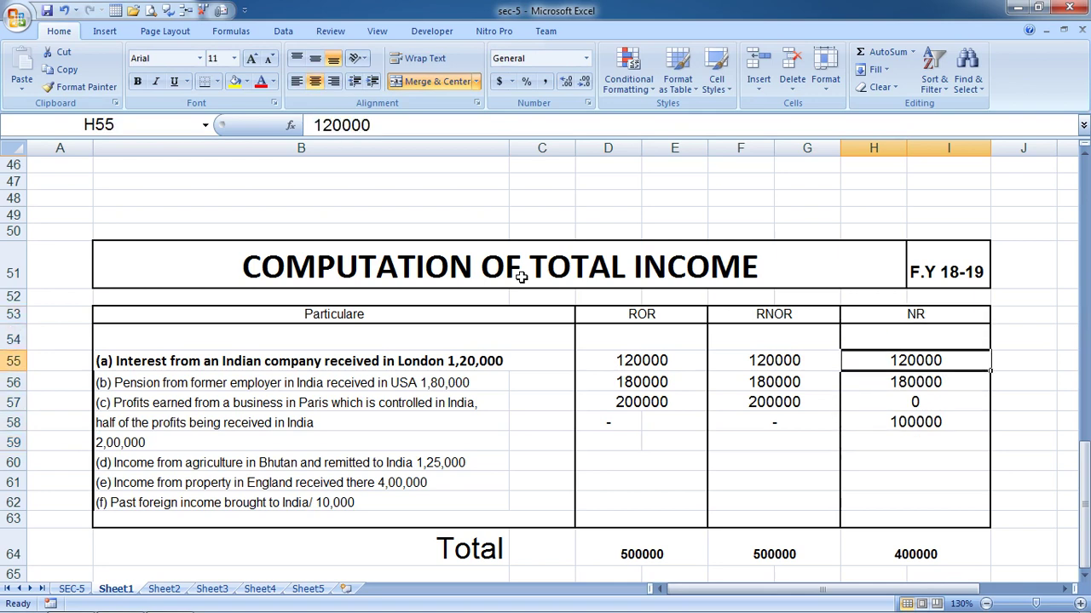
key("Down")
key("Down")
key("shift+Down")
key("Delete")
key("Left")
key("Left")
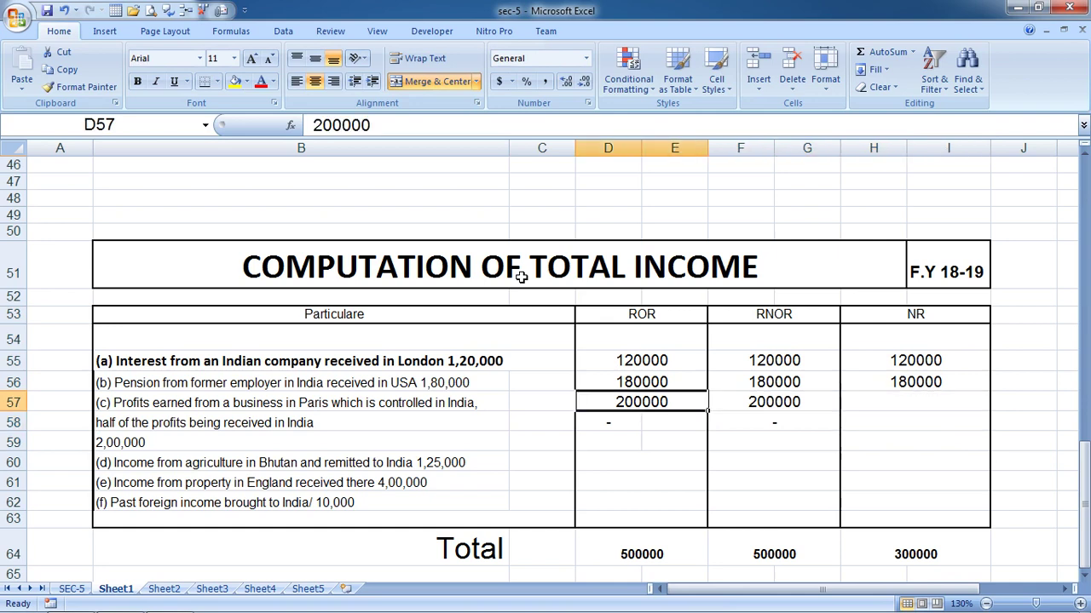
key("Down")
key("Right")
key("Down")
key("Left")
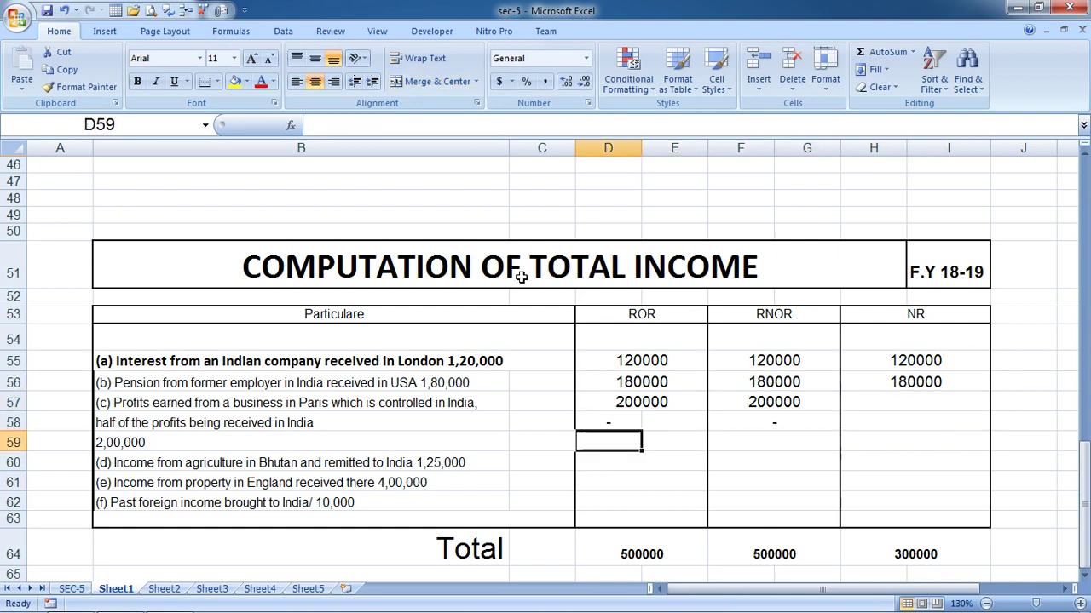
key("Up")
key("shift+Right")
key("shift+Right")
key("shift+Right")
key("Delete")
key("Up")
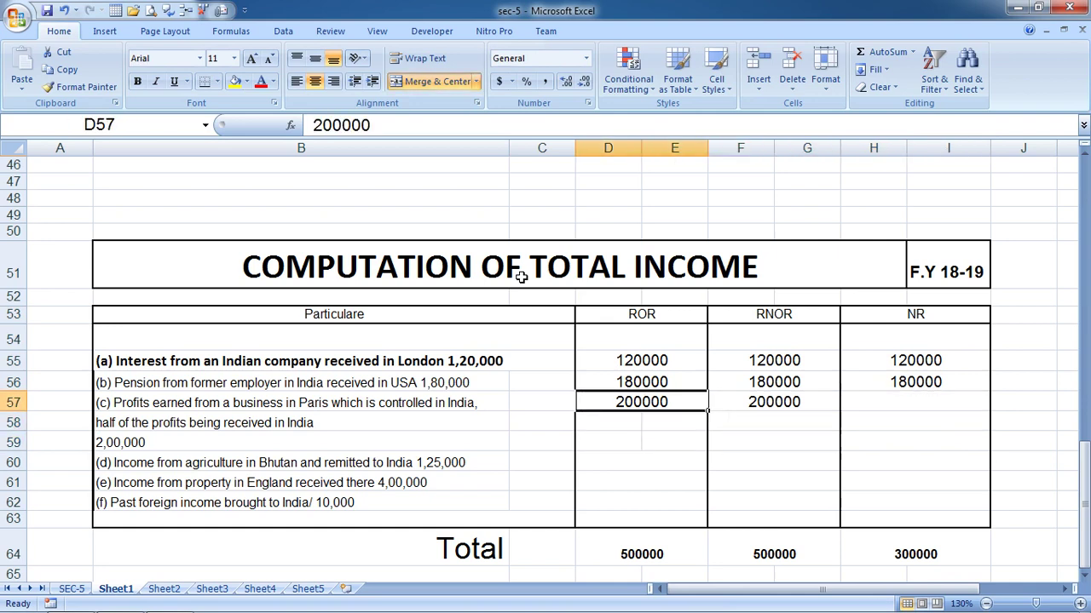
key("shift+Right")
key("Delete")
key("Down")
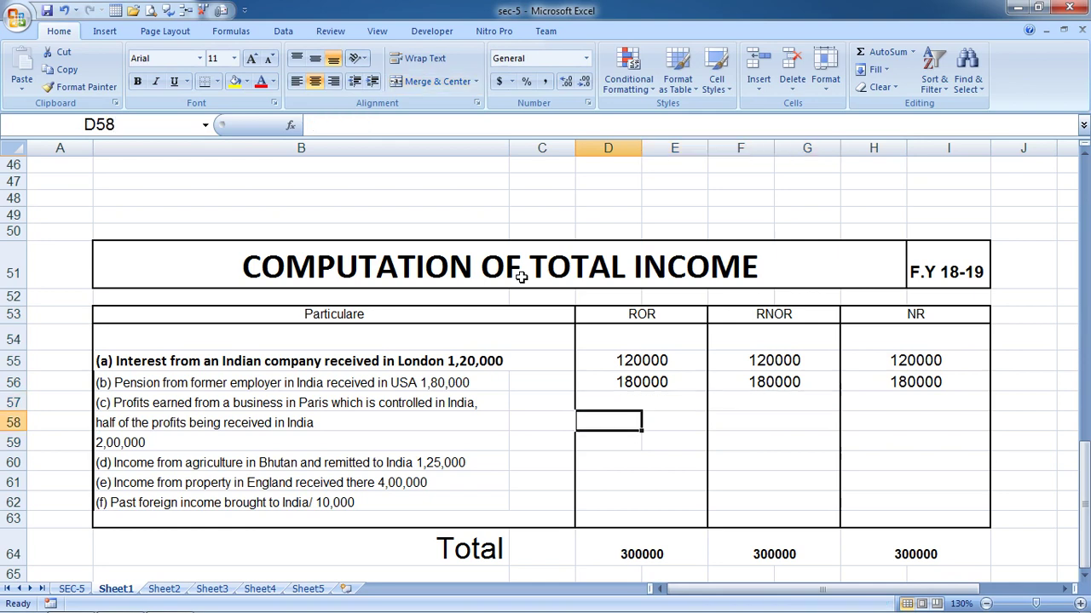
Merge the two ROR cells of row 58 and enter 200000 for item (c).
key("shift+Right")
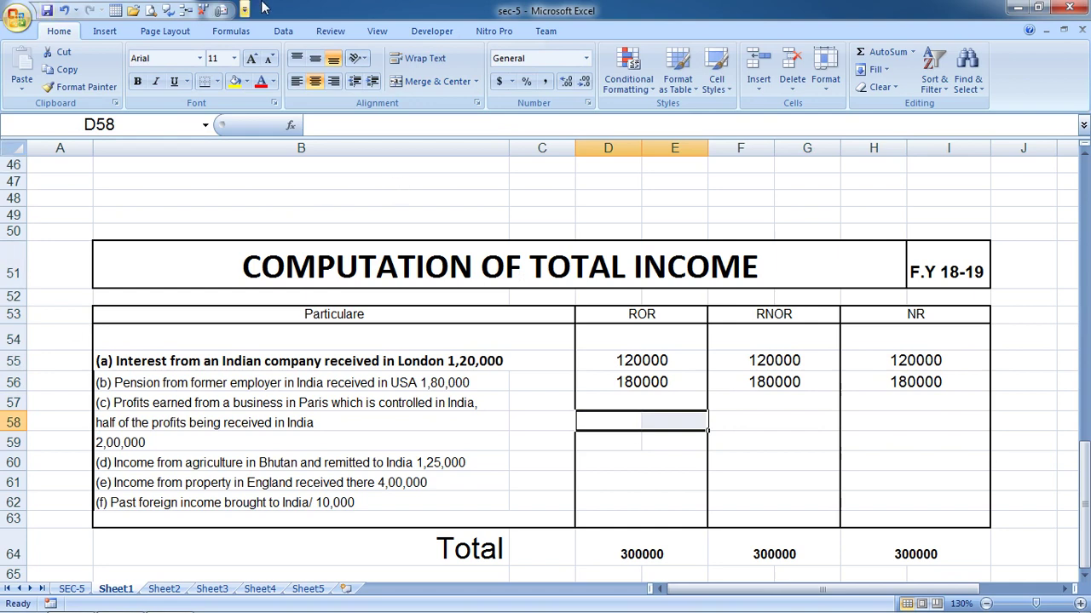
left_click(430, 80)
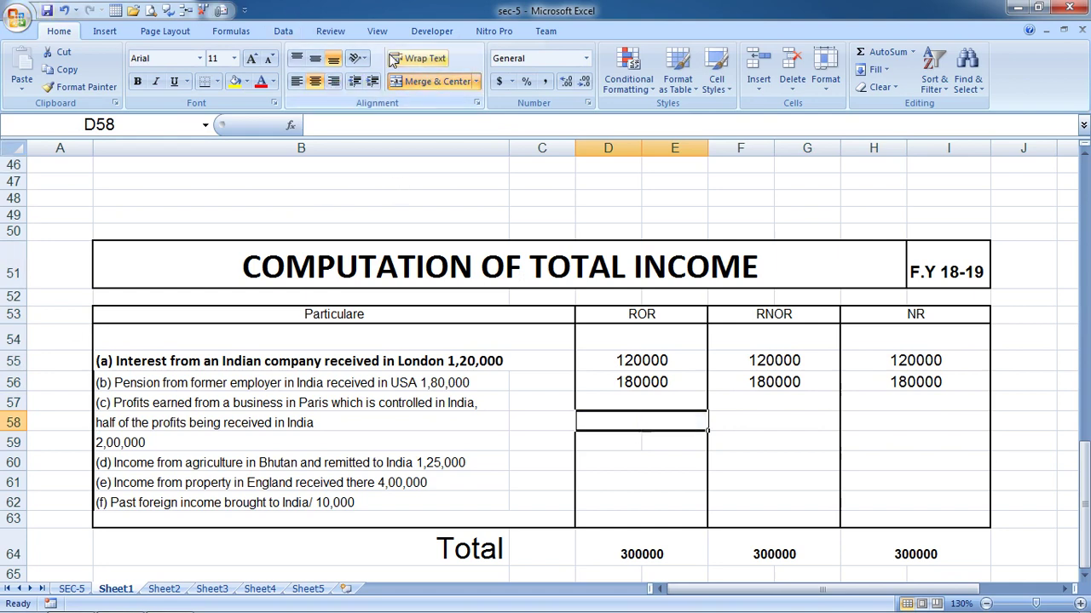
type("20")
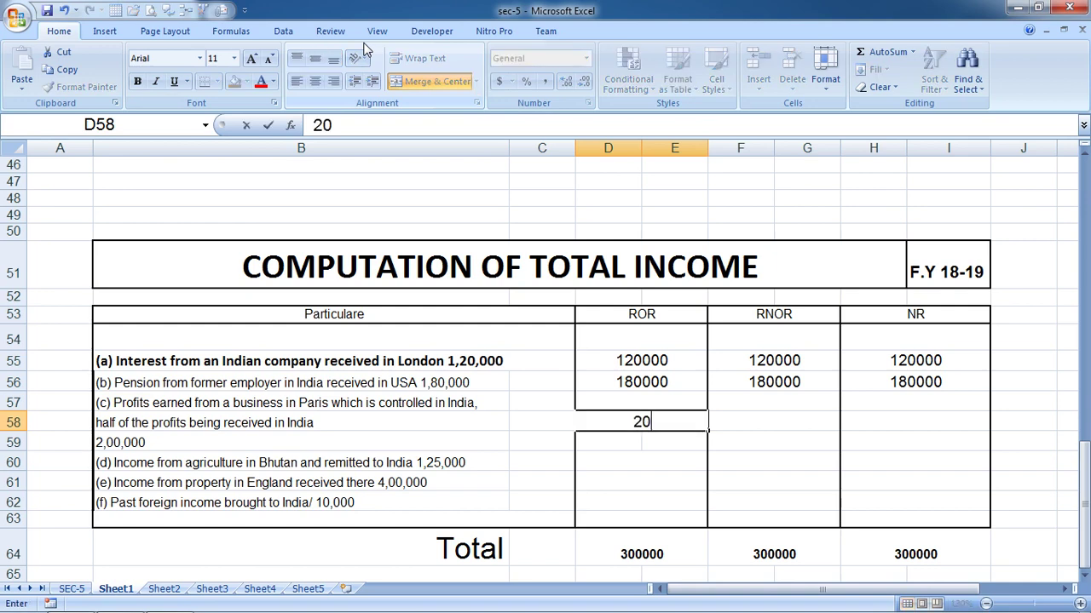
type("0000")
key("Return")
key("Up")
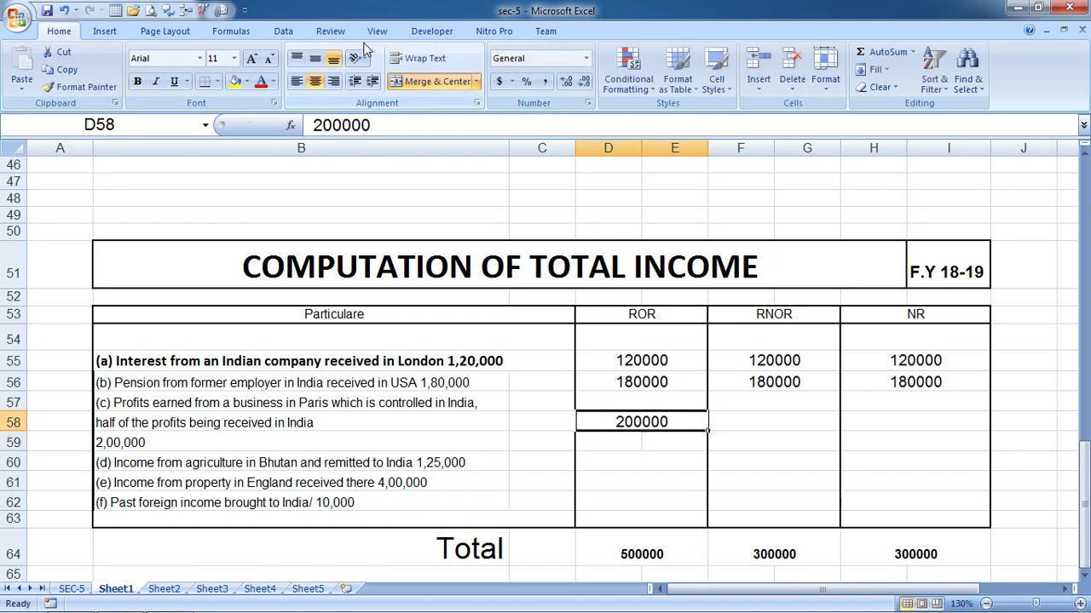
key("Left")
key("Left")
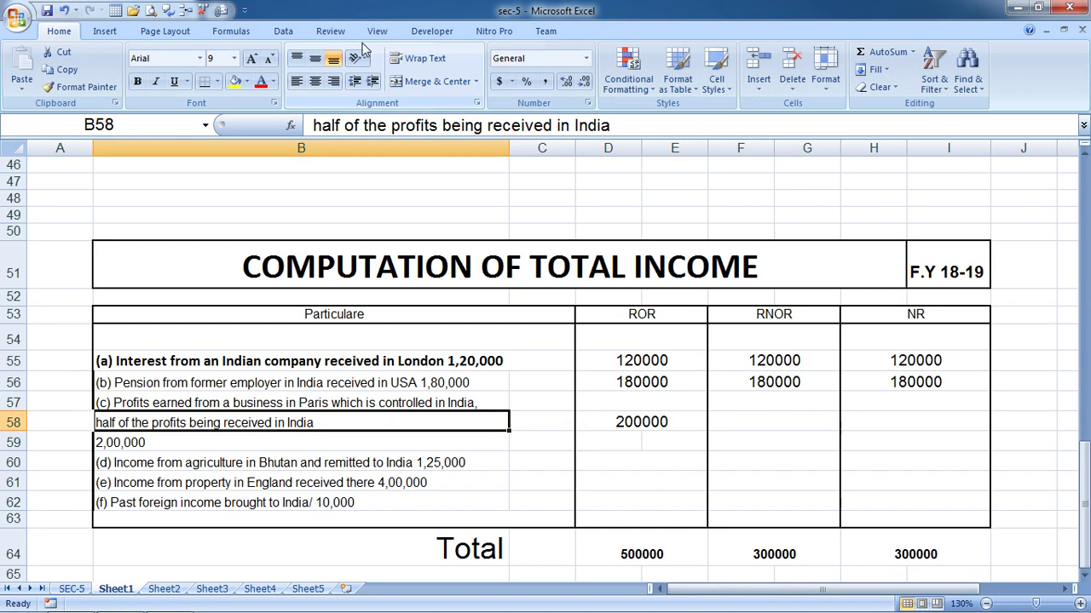
key("Up")
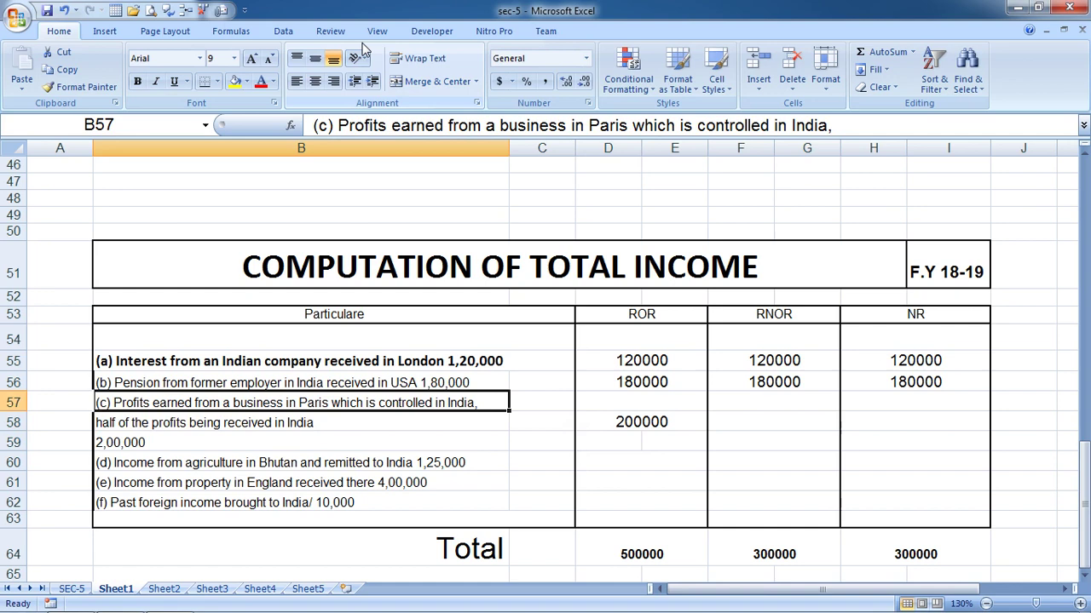
Enter 200000 under RNOR and a dash under NR for item (c).
key("Right")
key("Down")
key("Right")
key("Right")
type("20")
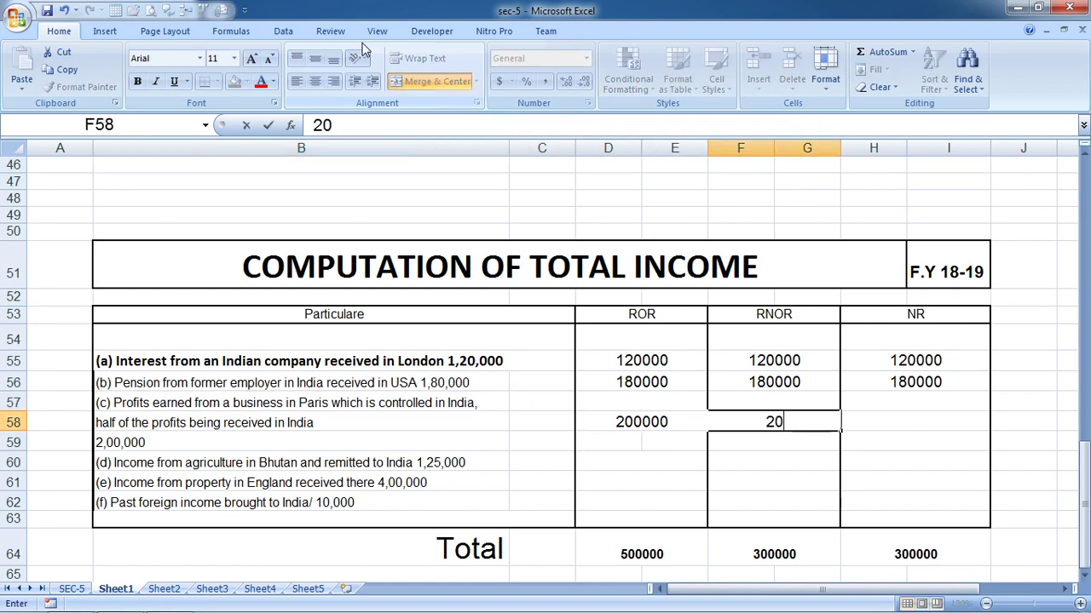
type("0000")
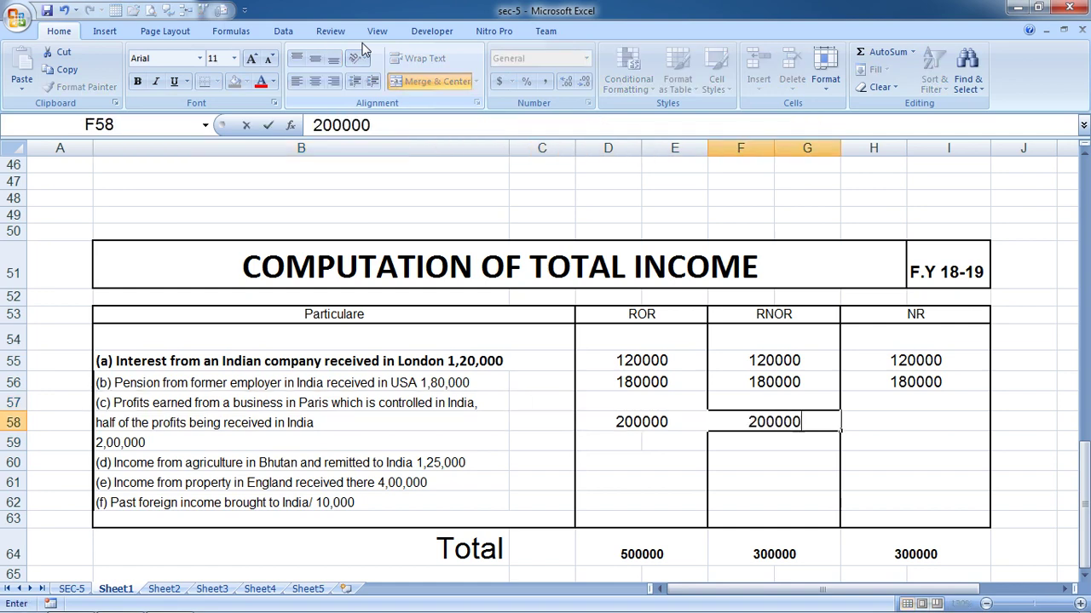
key("Return")
key("Up")
key("Right")
type("-")
key("Return")
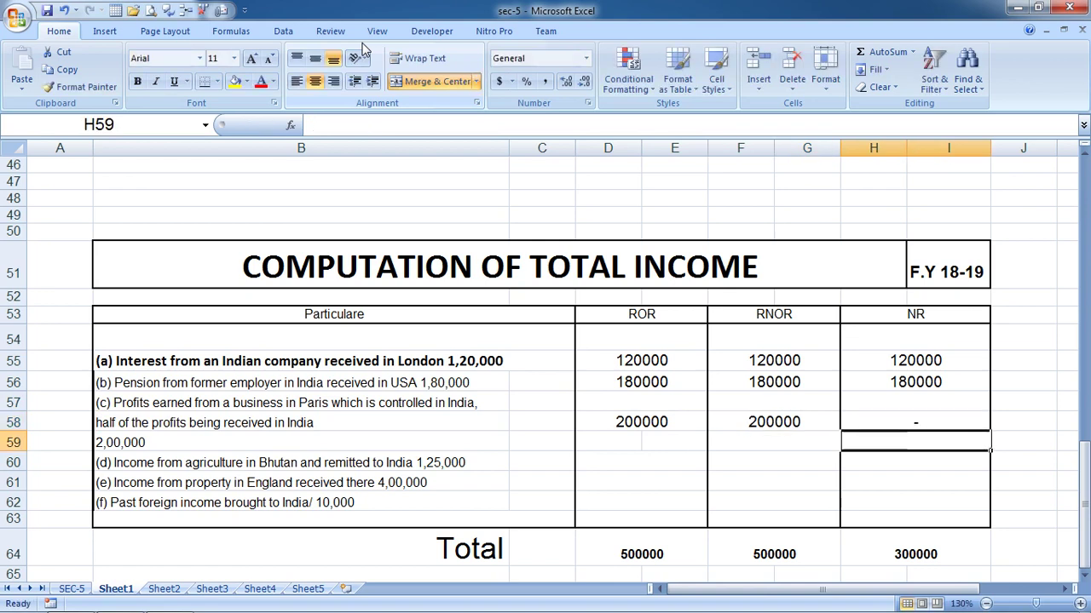
key("Left")
key("Left")
key("Left")
key("Down")
key("Left")
key("Left")
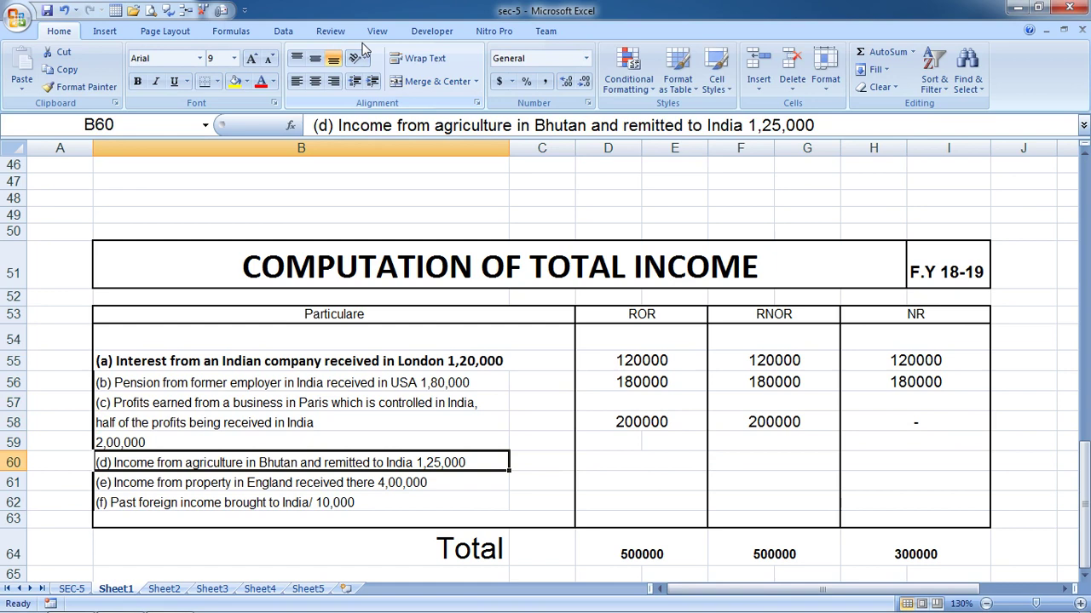
Fill row 60, item (d), with 125000 in the ROR, RNOR and NR cells.
key("Right")
key("Right")
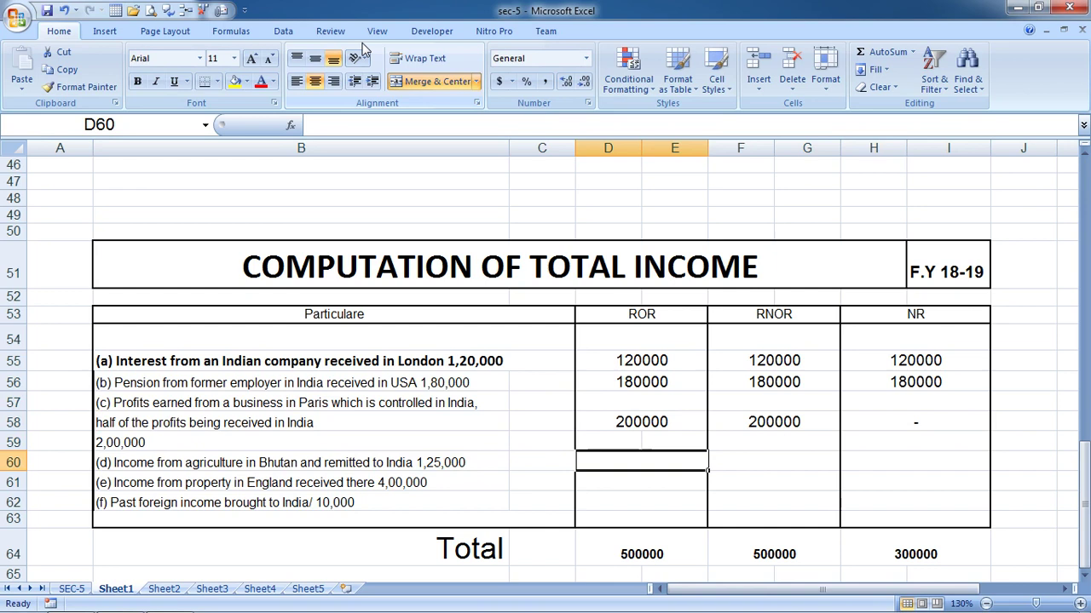
type("125")
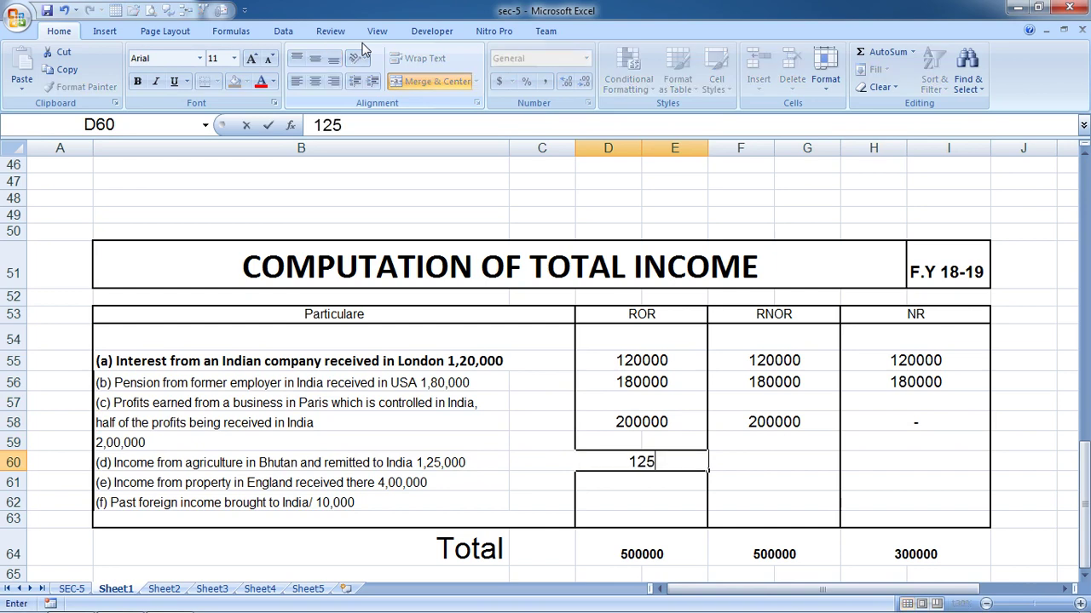
type("000")
key("Return")
key("Up")
key("Right")
type("12")
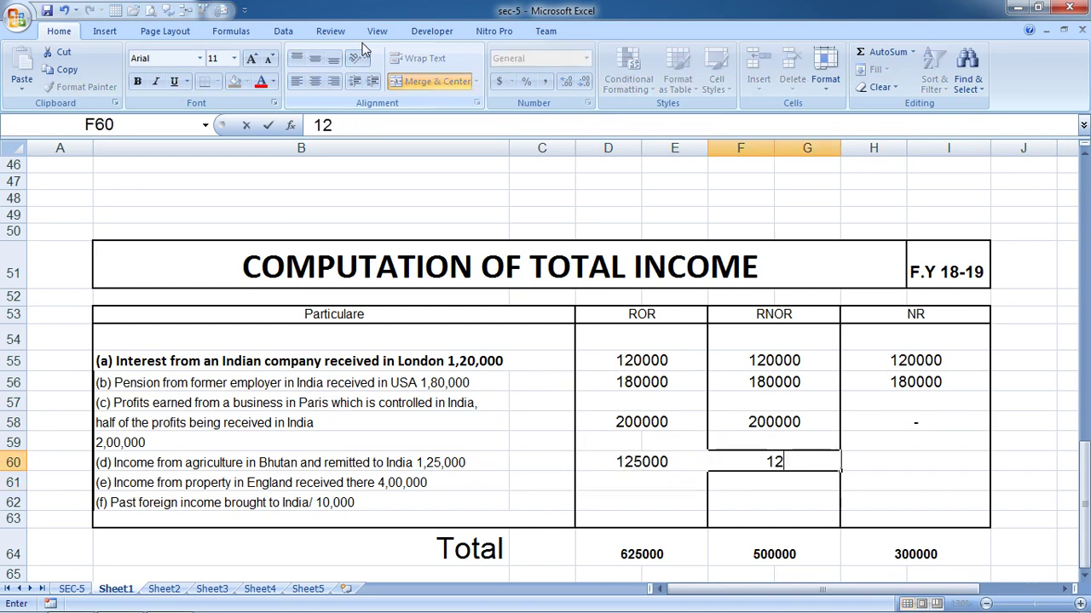
type("5000")
key("Return")
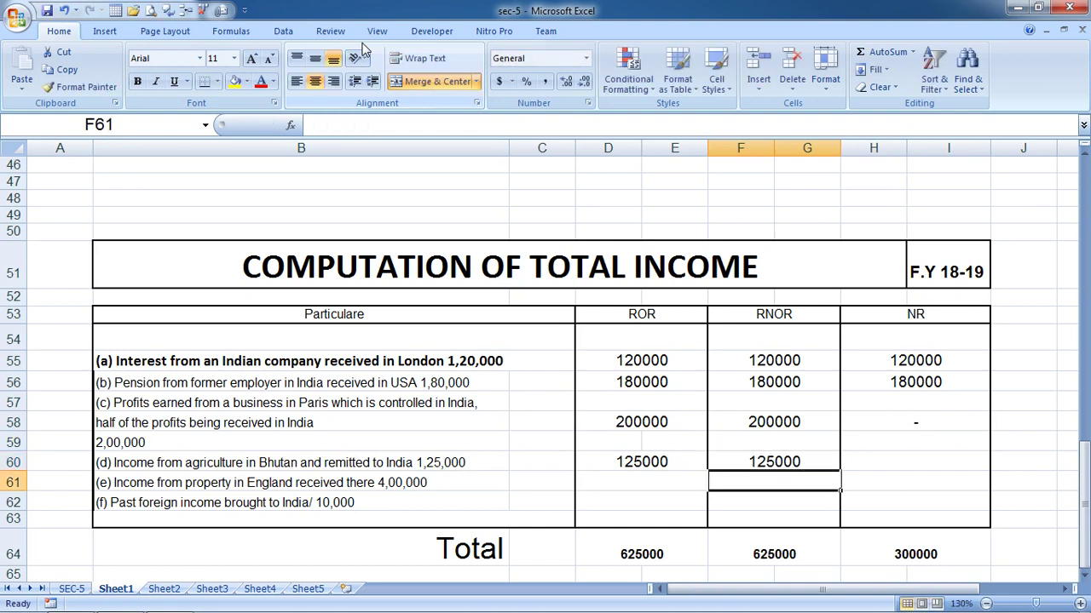
key("Up")
key("Right")
type("125000")
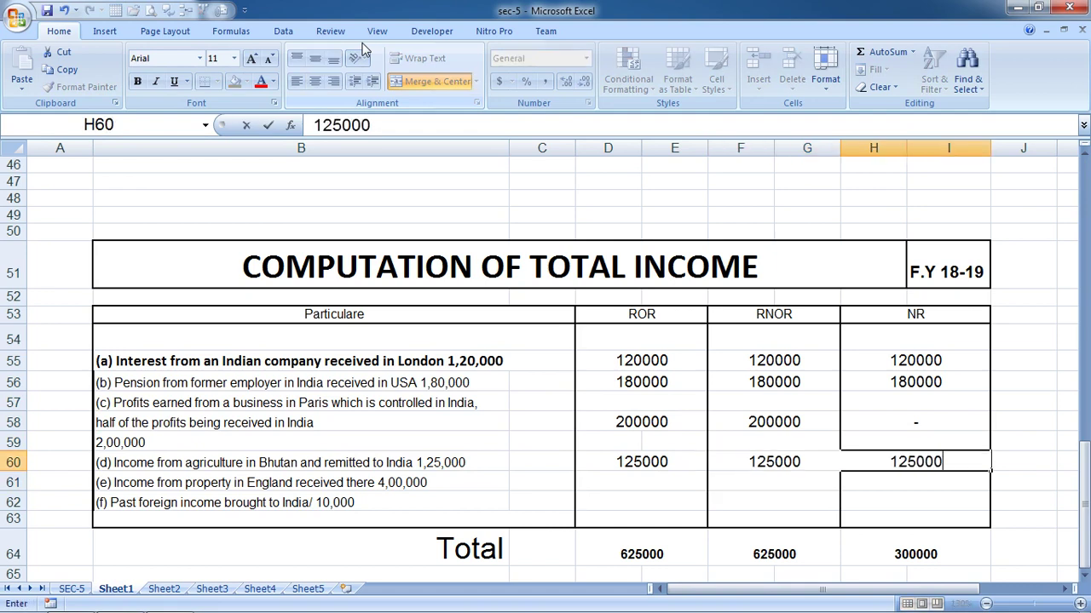
key("Return")
key("Left")
key("Left")
key("Left")
key("Left")
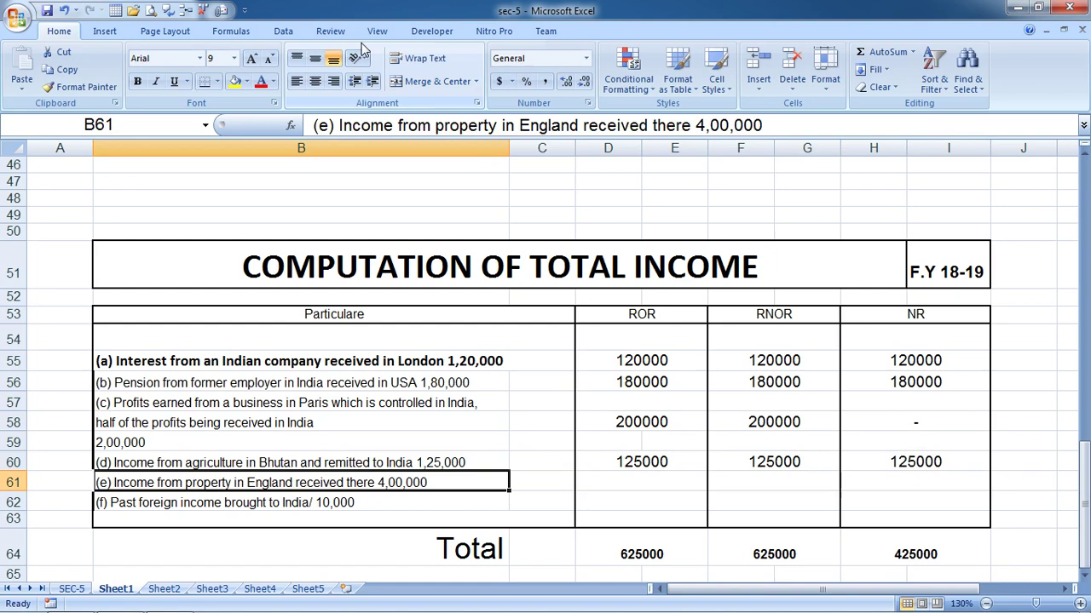
Enter 400000 England property income for item (e) under ROR only.
key("Right")
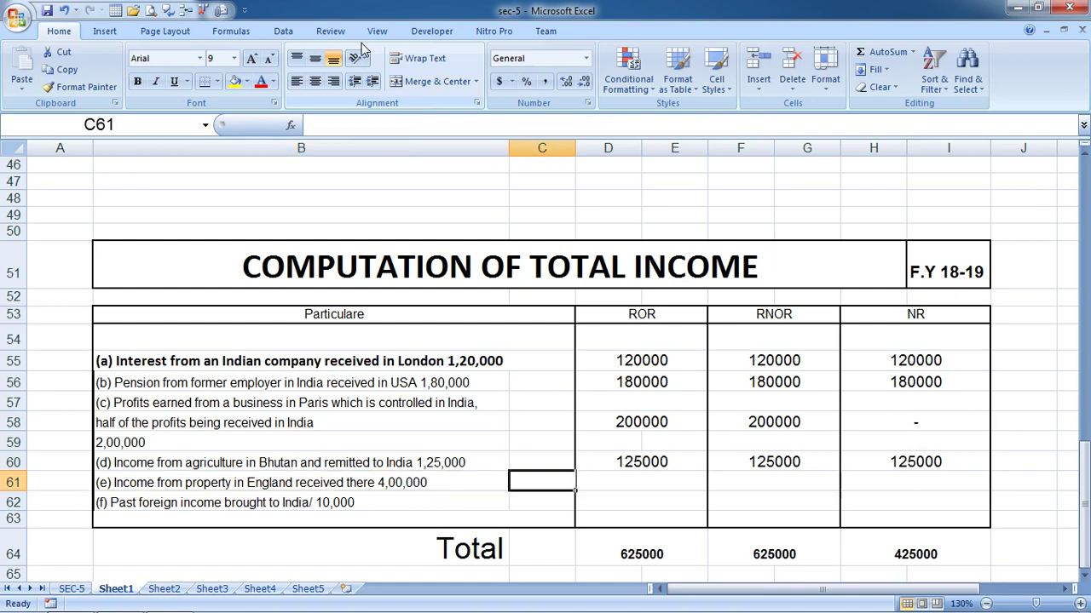
key("Right")
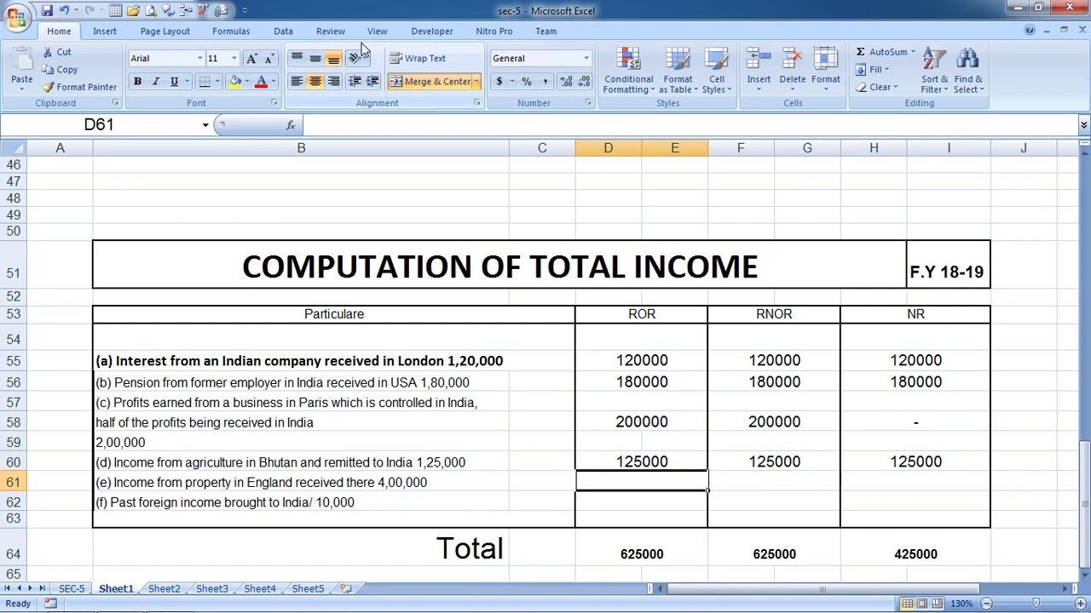
type("40000")
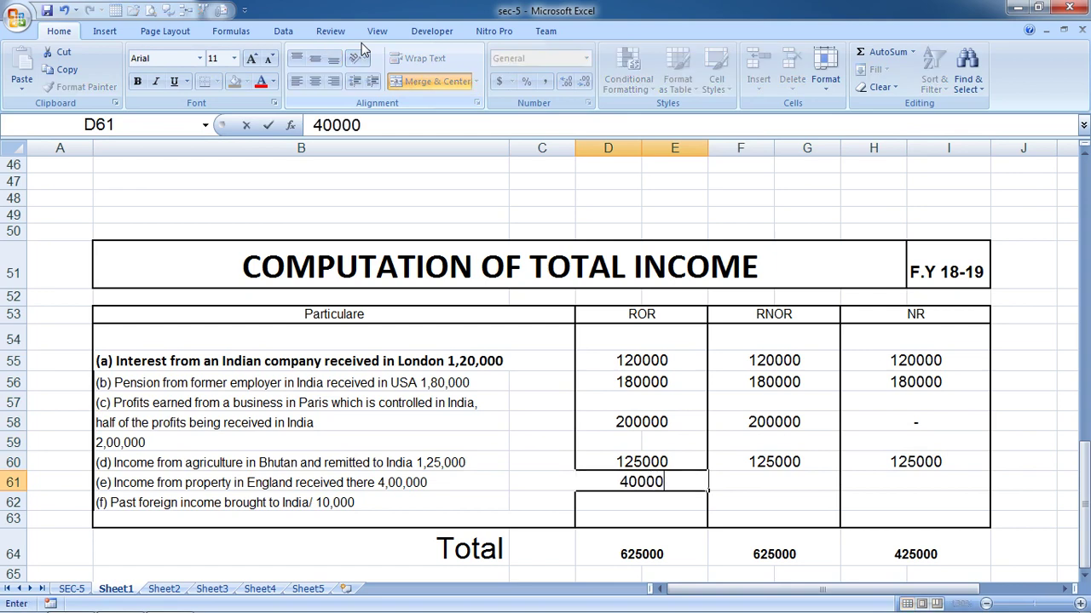
type("0")
key("Return")
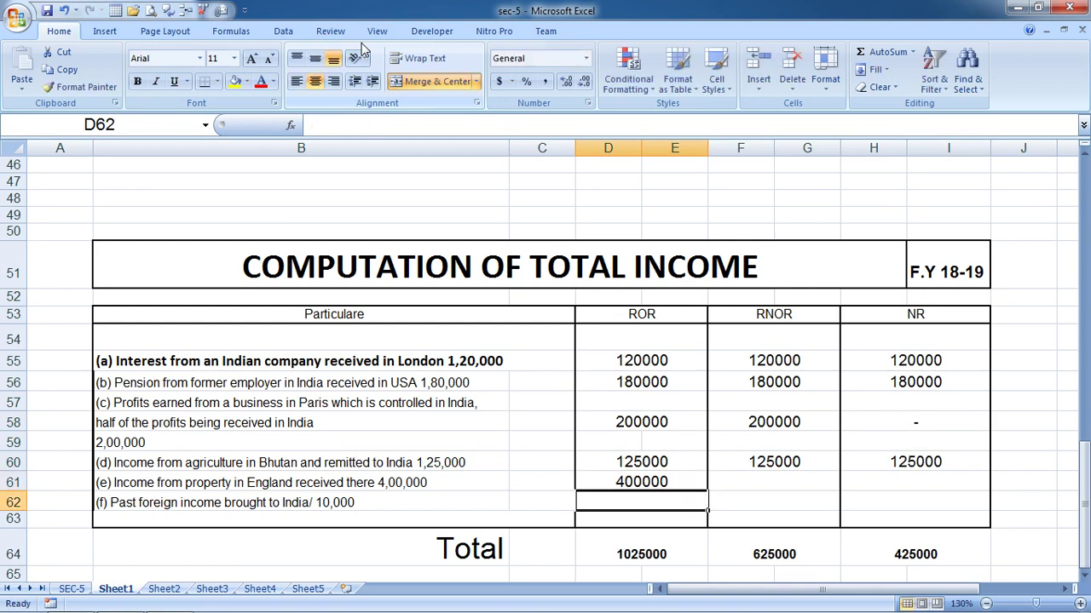
Put dashes under ROR, RNOR and NR for past foreign income, item (f).
key("Left")
key("Left")
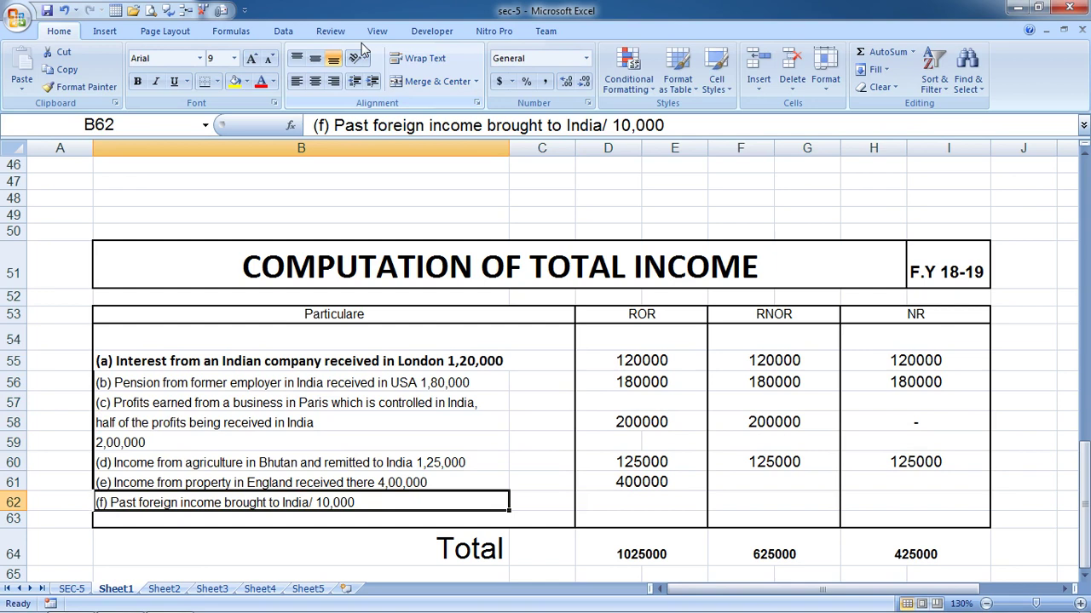
key("Right")
key("Right")
type("-")
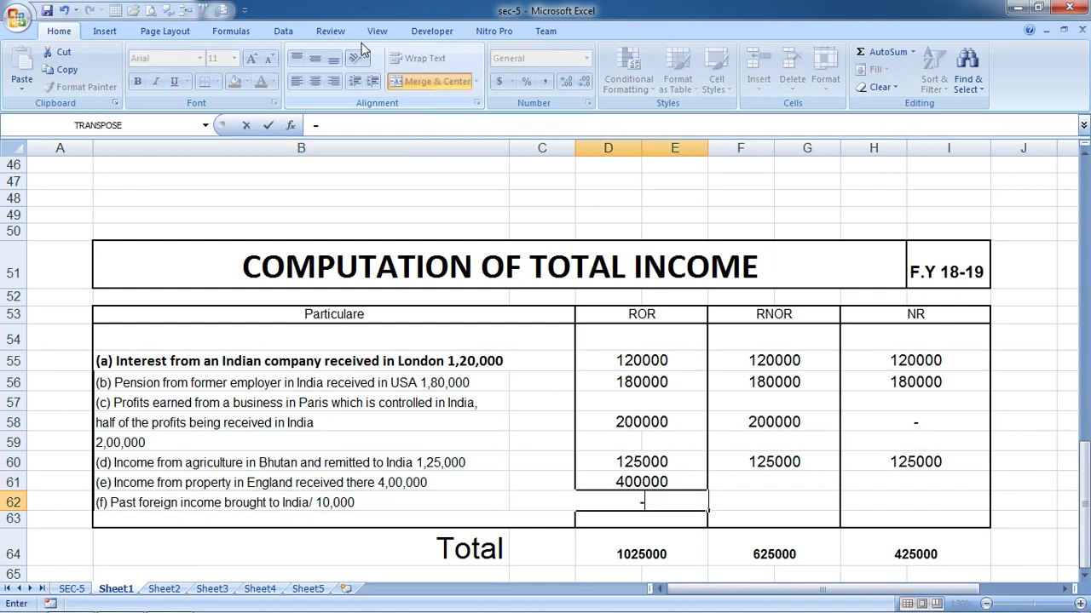
key("ctrl+Return")
key("Right")
type("-")
key("Return")
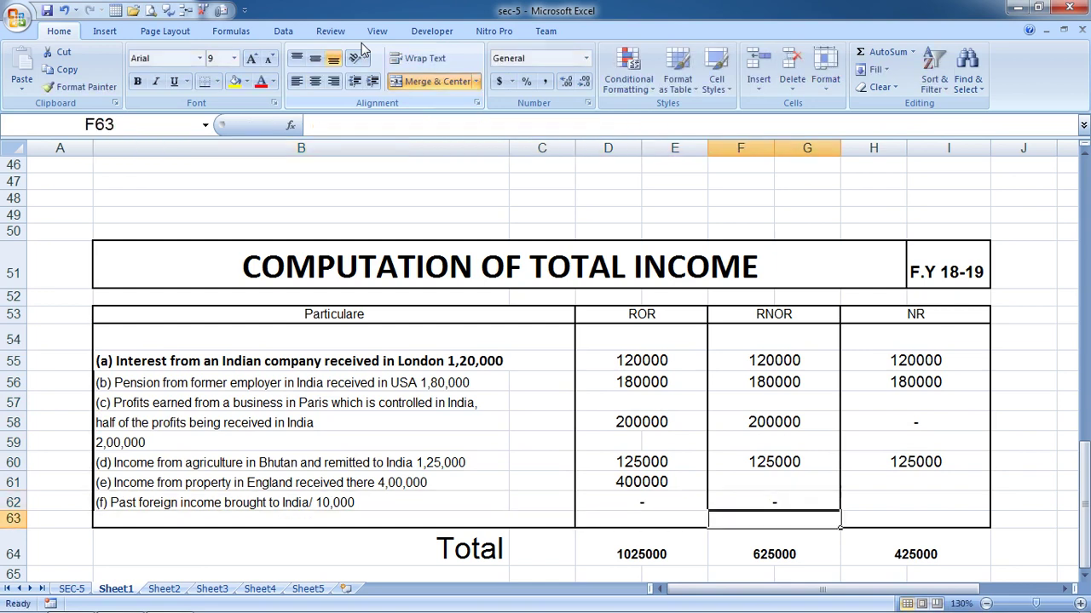
key("Up")
key("Right")
type("-")
key("Return")
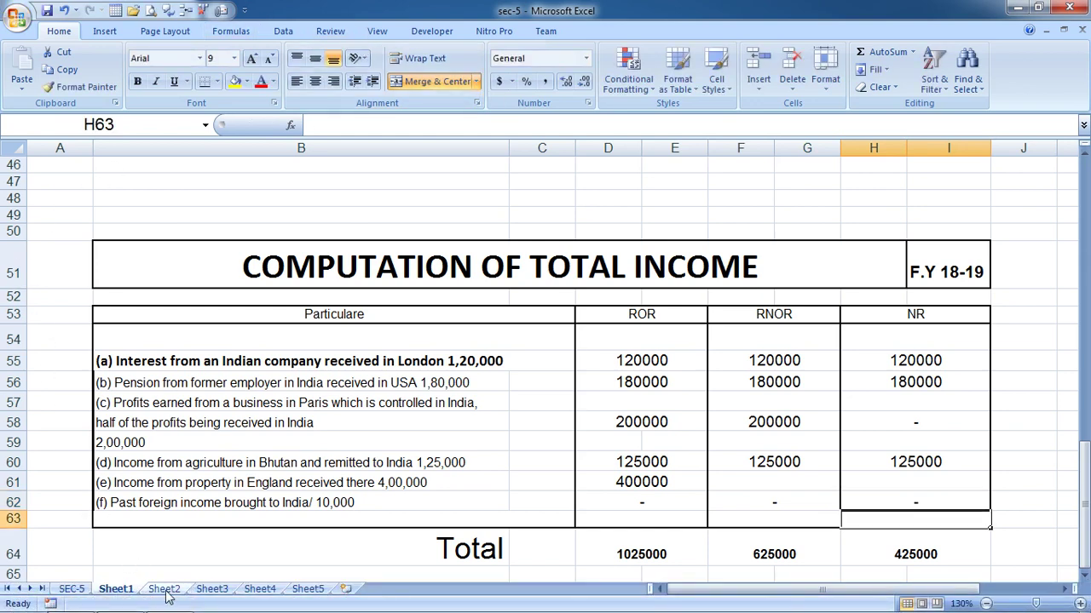
Switch to Sheet2 and narrow column C so the ROR, RNOR and NR columns fit on screen.
left_click(162, 590)
scroll(381, 305, "up", 3)
scroll(381, 305, "up", 5)
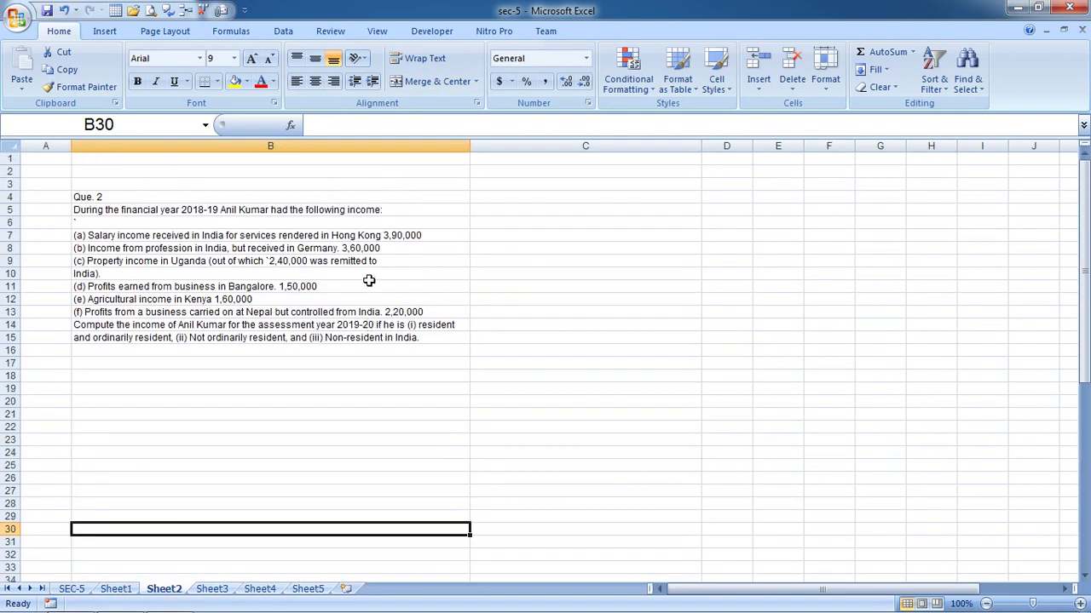
scroll(368, 280, "up", 1, "ctrl")
scroll(369, 280, "down", 9)
scroll(365, 277, "down", 3)
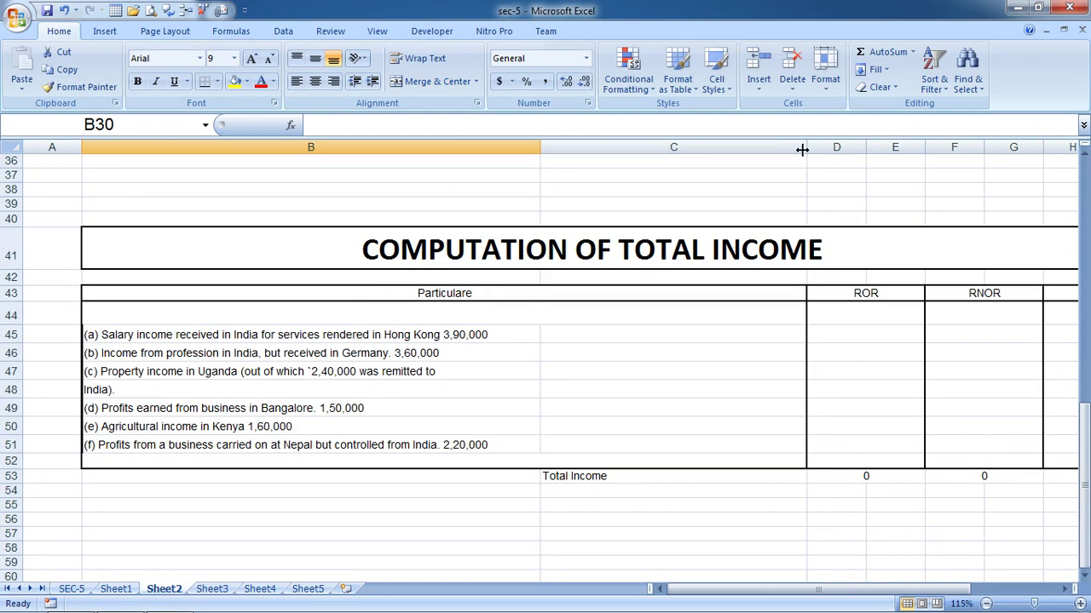
left_click_drag(806, 147, 650, 156)
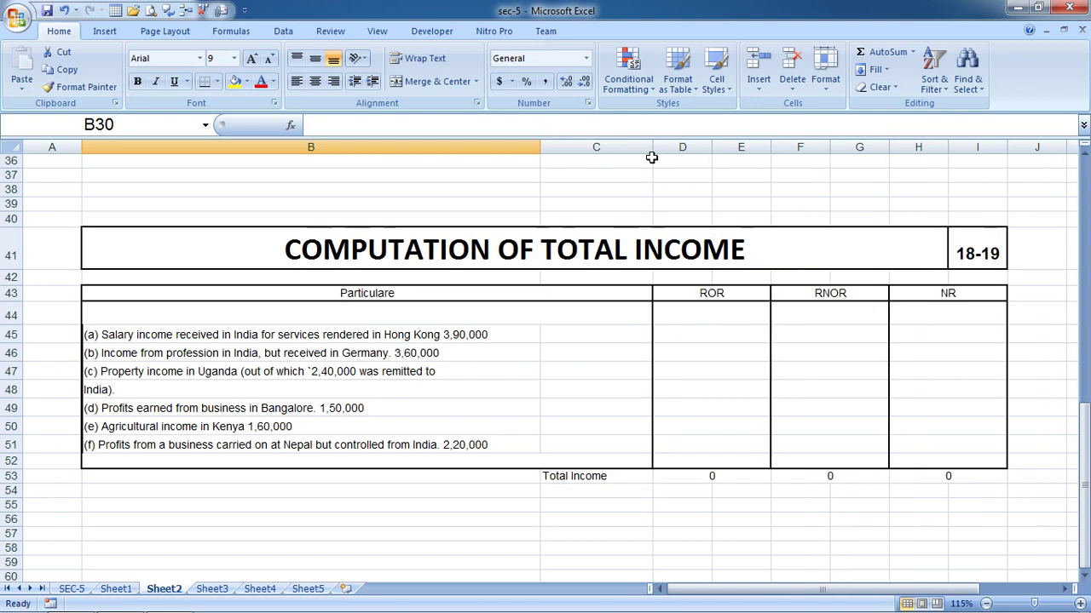
Enter 390000 salary for item (a) under ROR, RNOR and NR.
left_click(677, 316)
left_click(687, 330)
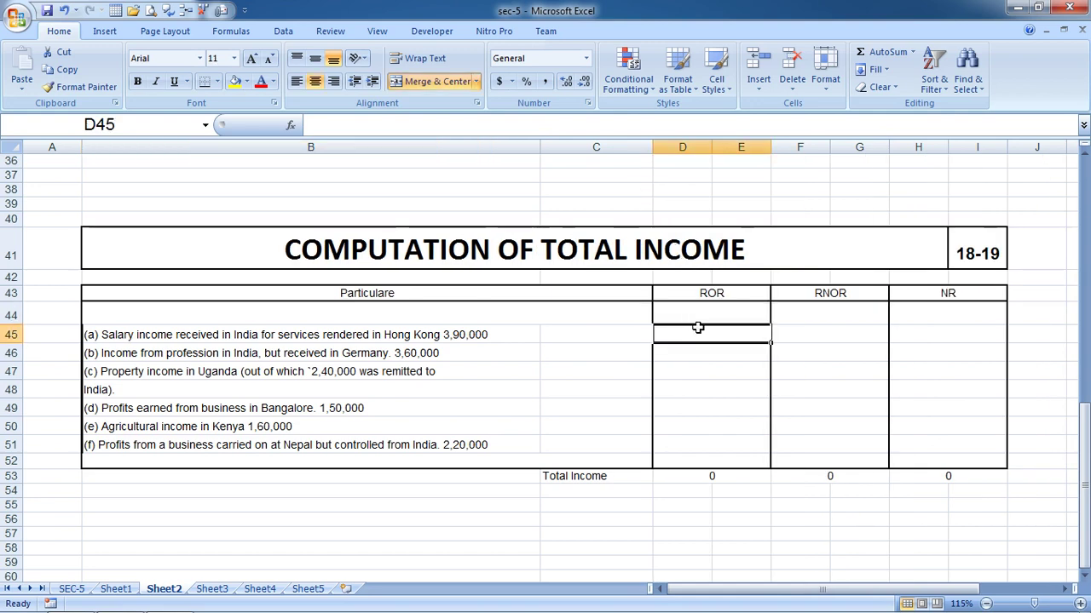
type("390000")
left_click(699, 329)
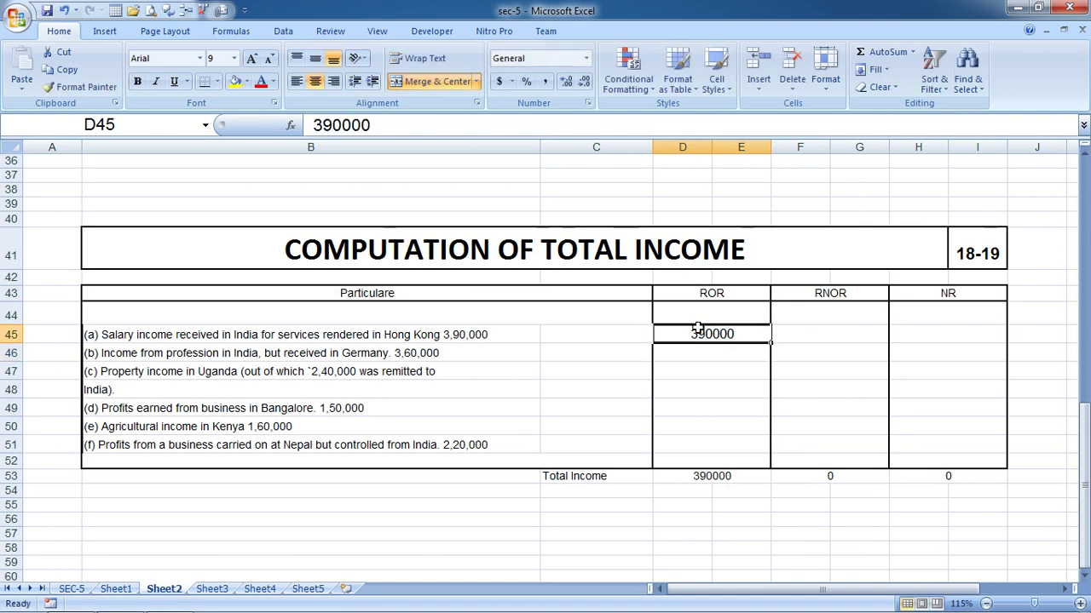
key("shift+Right")
key("shift+Right")
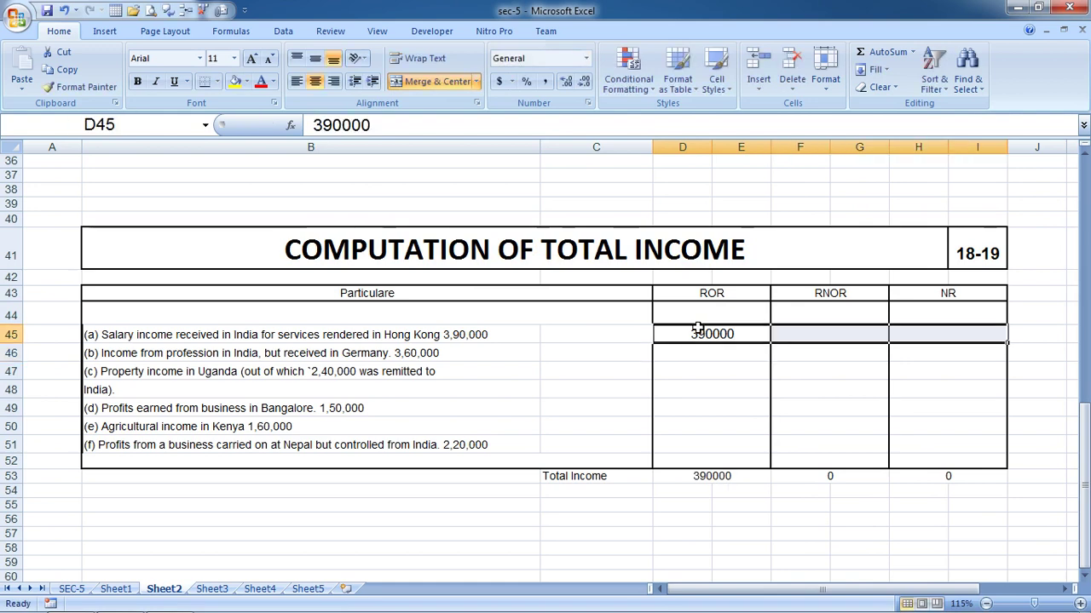
key("ctrl+r")
Enter 360000 for item (b) under ROR and RNOR.
key("Left")
key("Down")
key("Left")
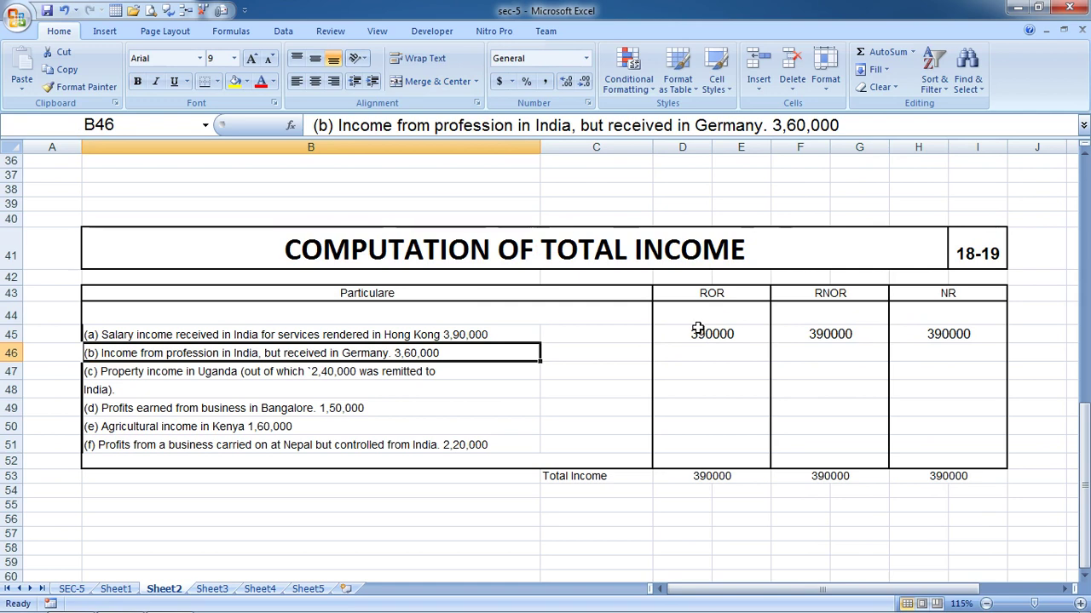
key("Right")
key("Right")
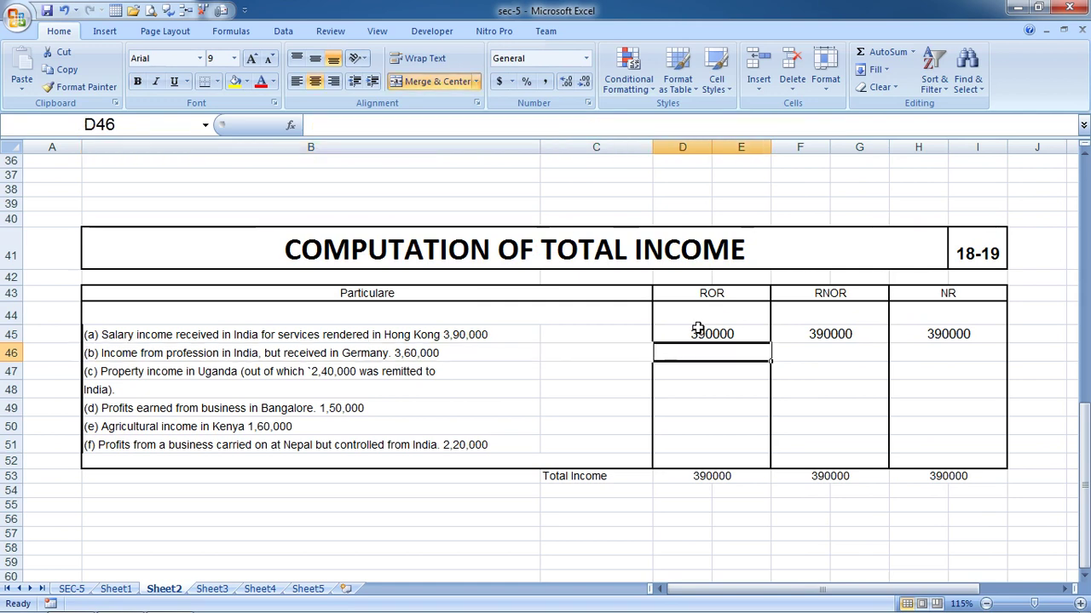
type("360000")
key("Return")
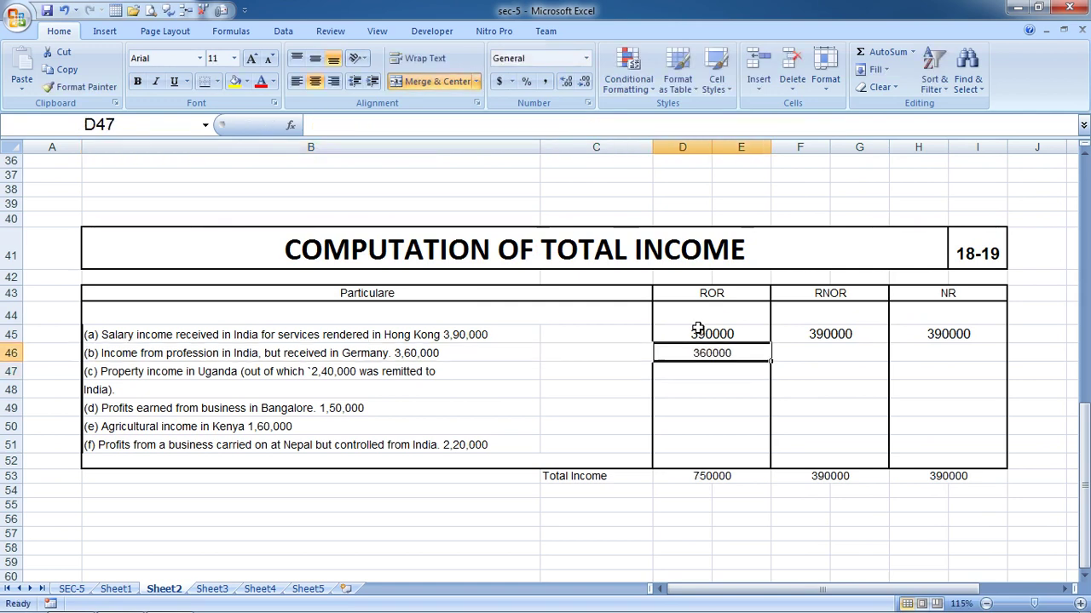
key("Up")
key("shift+Right")
key("shift+Right")
key("ctrl+r")
key("Down")
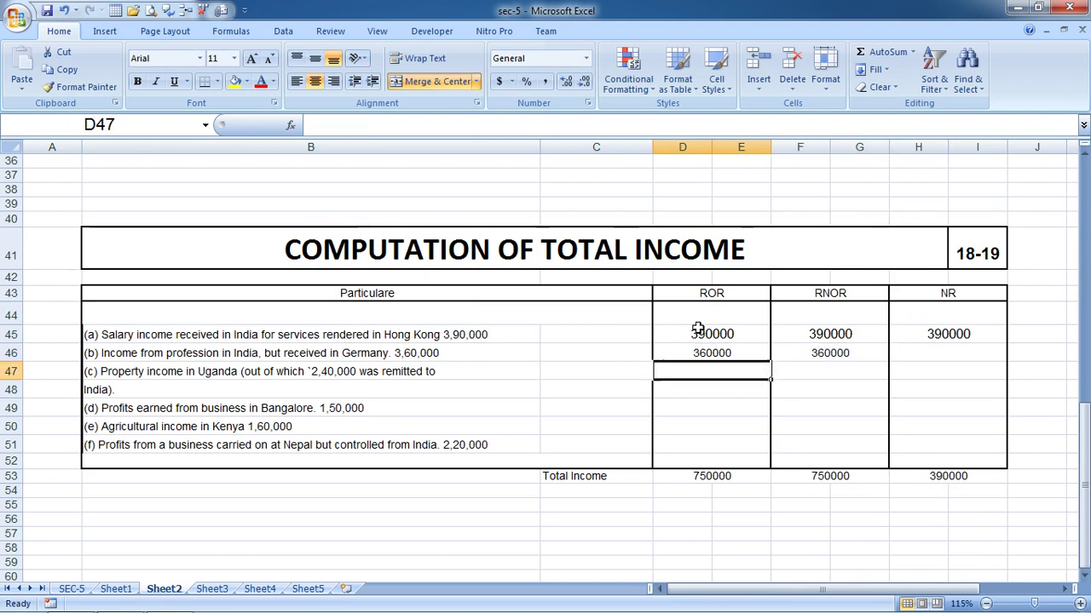
key("Left")
key("Left")
key("Up")
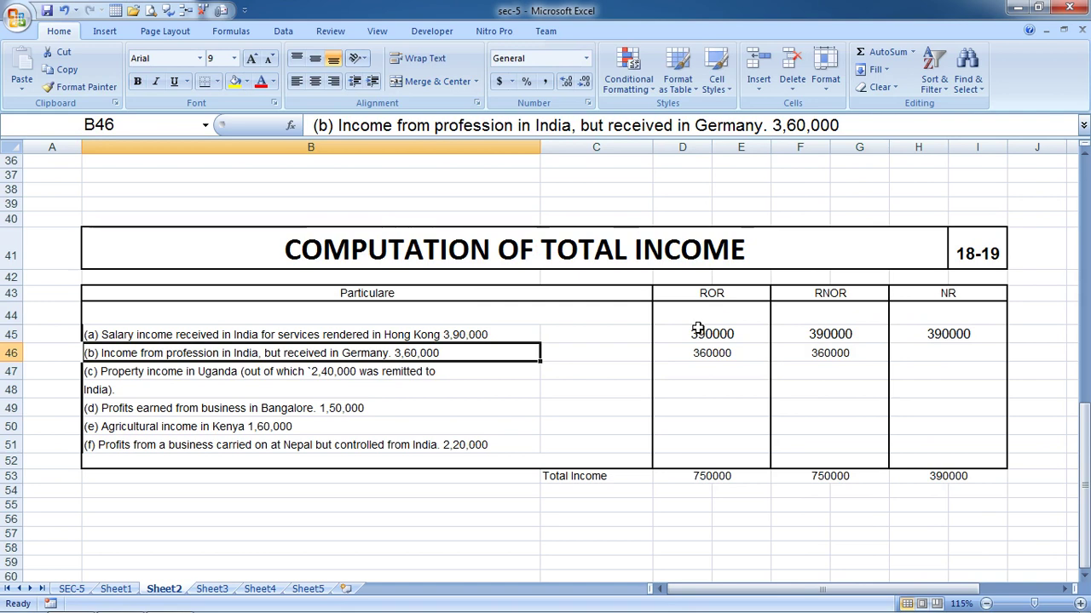
key("Down")
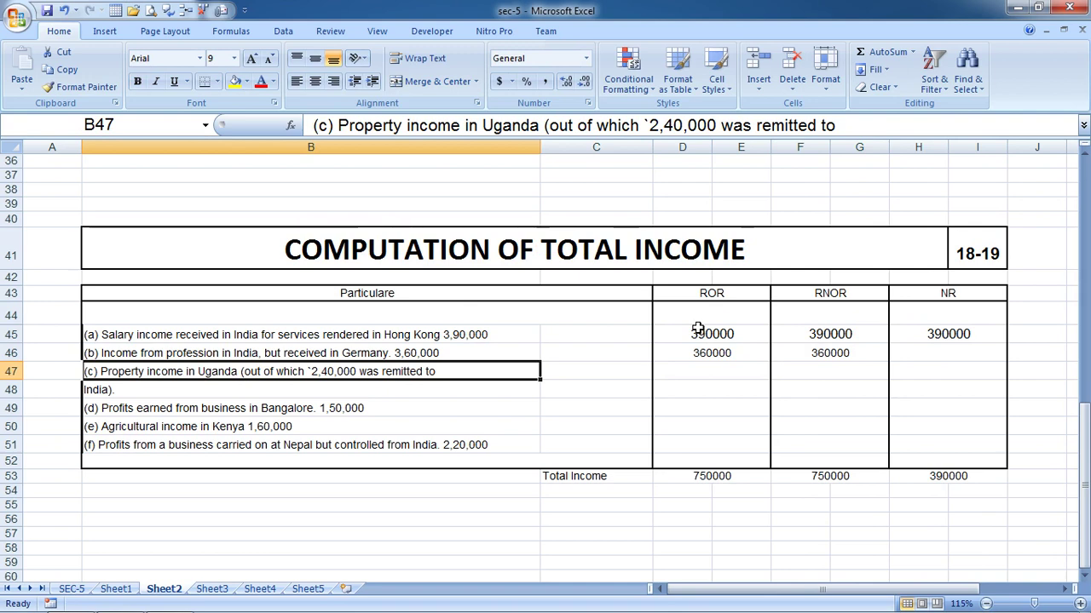
key("Right")
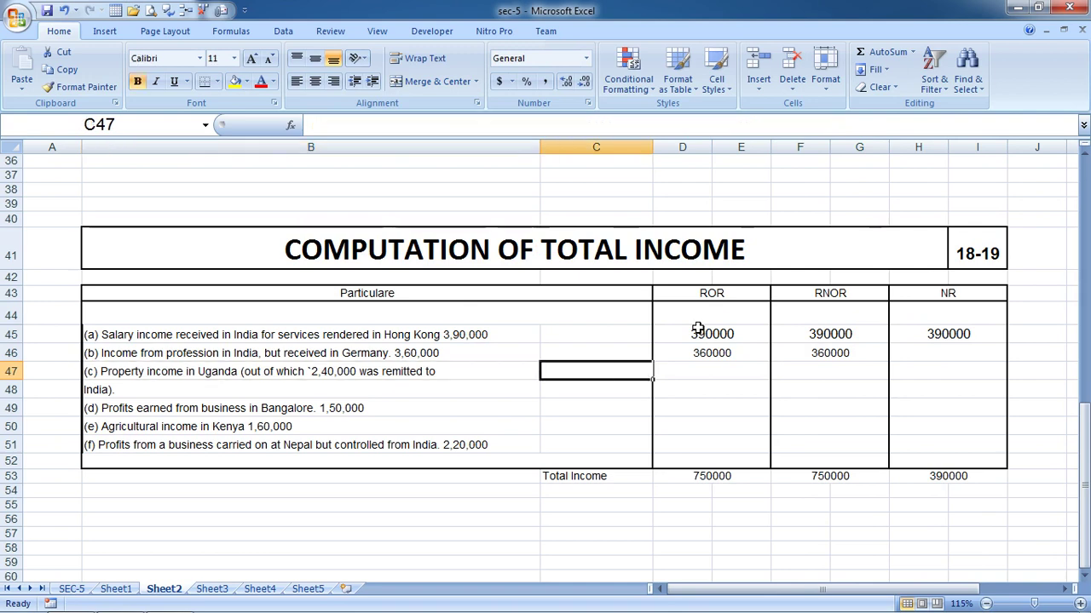
Enter 240000 for item (c) across ROR, RNOR and NR.
key("Right")
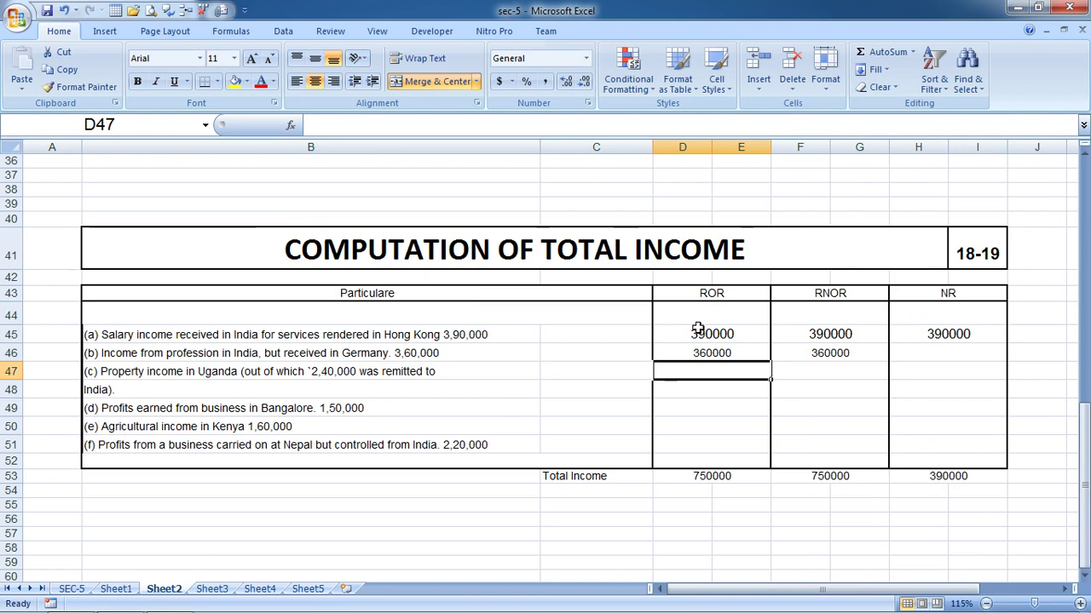
type("4")
key("BackSpace")
type("240")
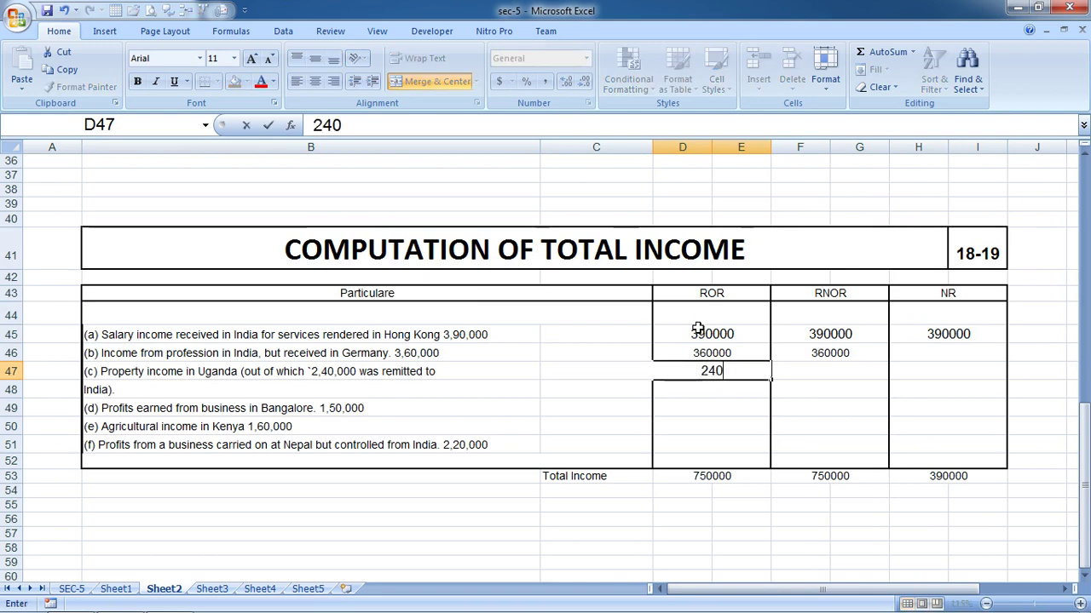
type("000")
key("ctrl+Return")
key("shift+Right")
key("shift+Right")
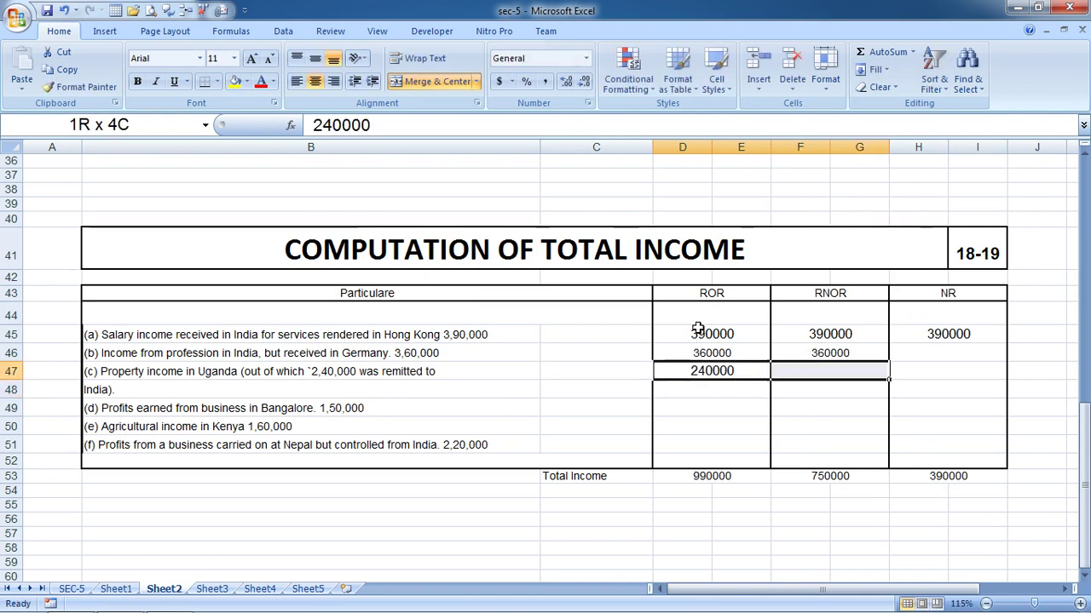
key("ctrl+r")
Enter 150000 for item (d) across ROR, RNOR and NR.
key("Down")
key("Down")
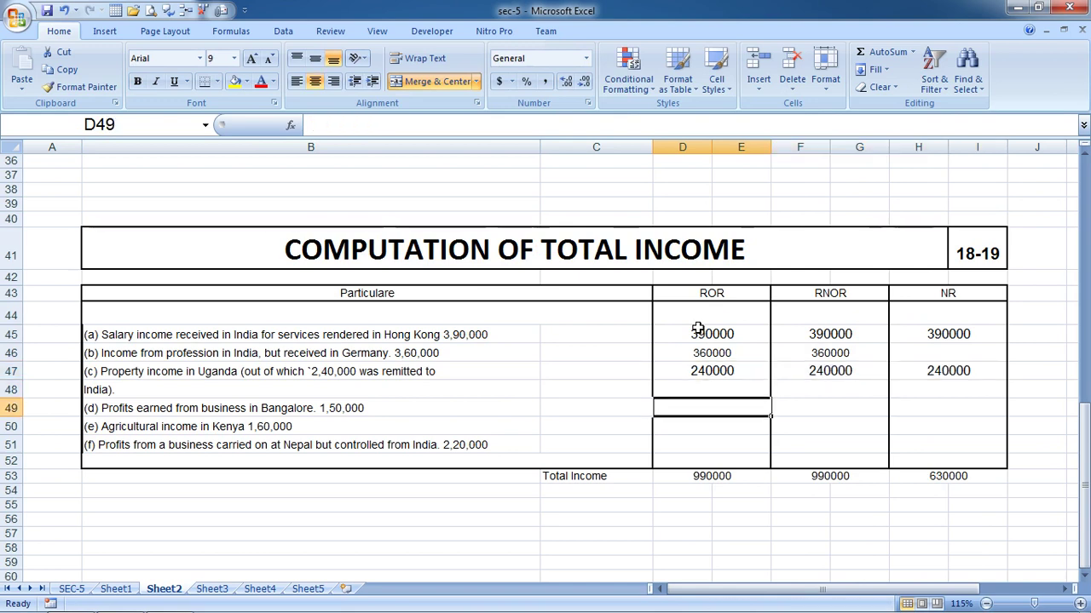
key("Left")
key("Left")
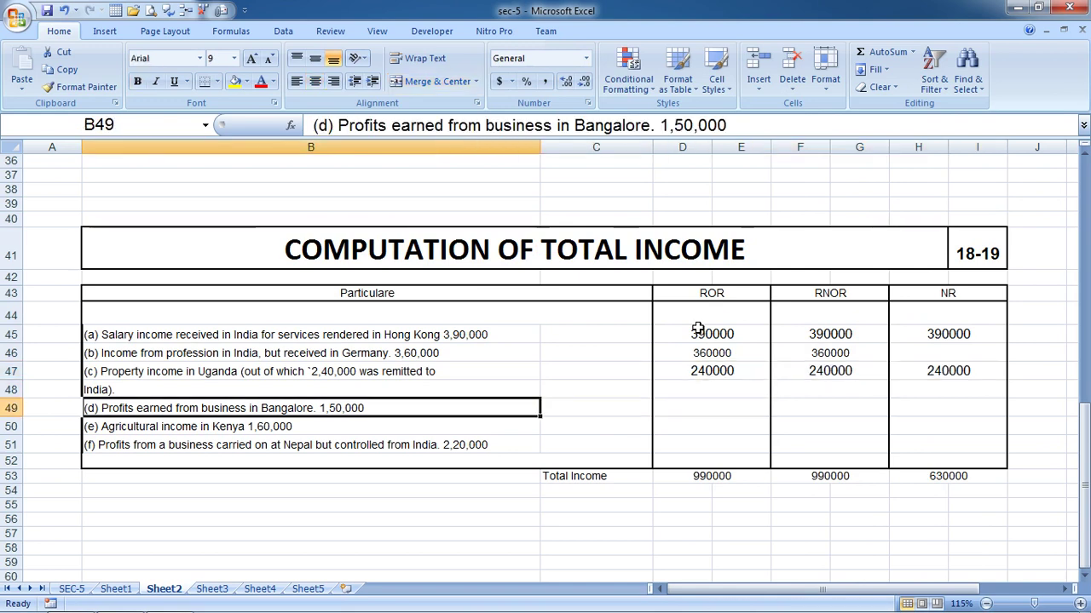
key("Right")
key("Left")
key("Left")
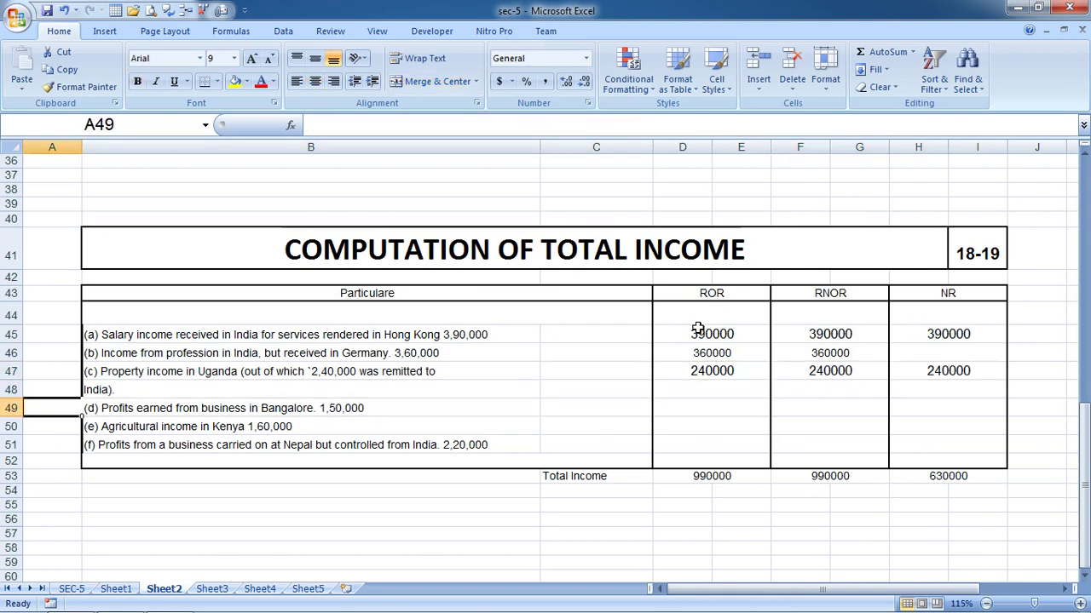
key("Right")
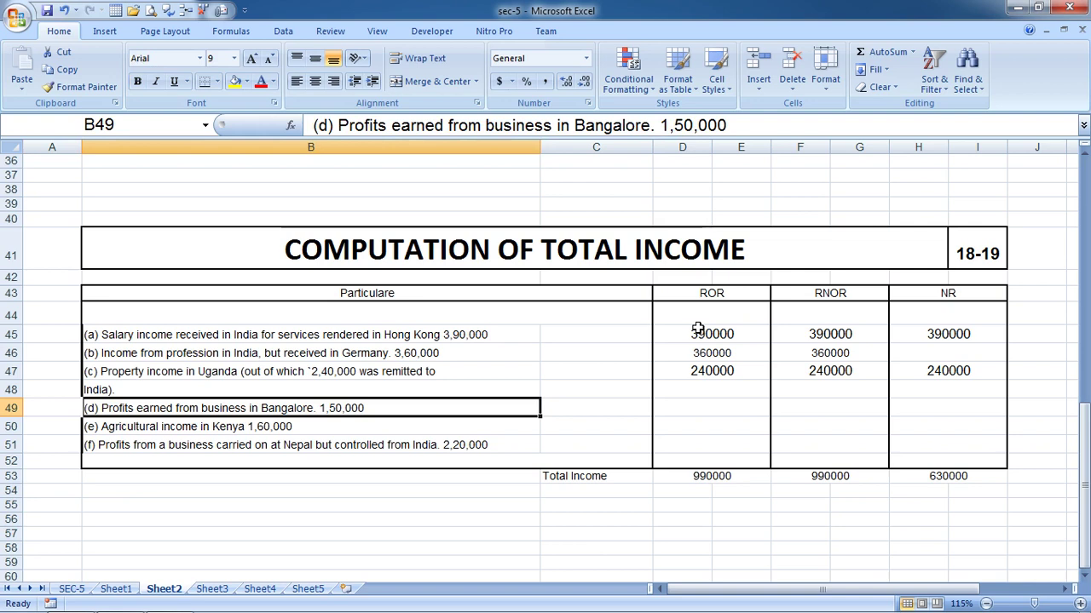
key("Right")
key("Right")
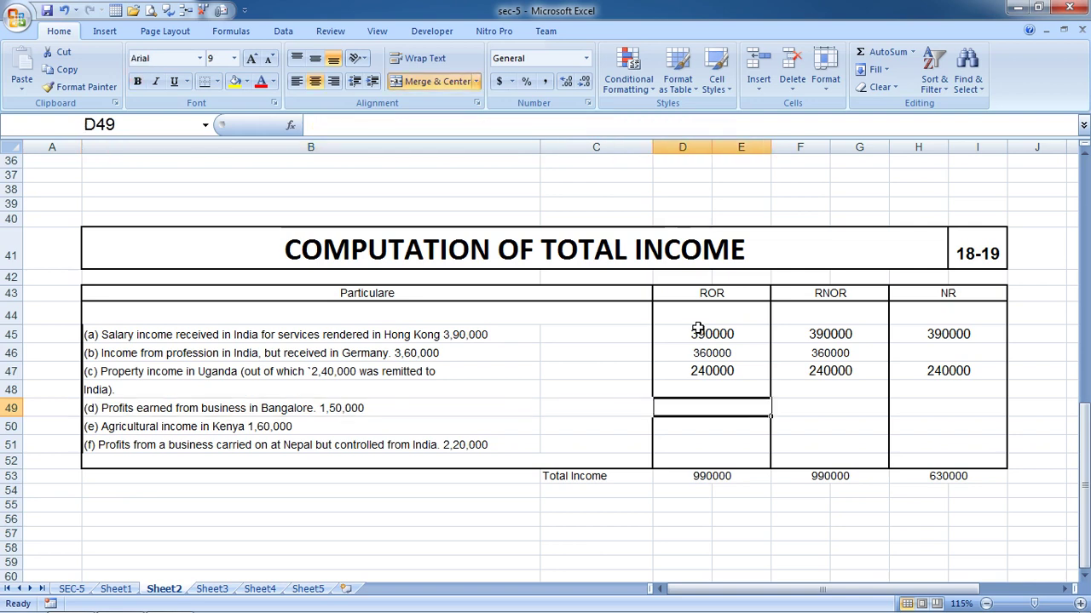
type("150000")
key("Return")
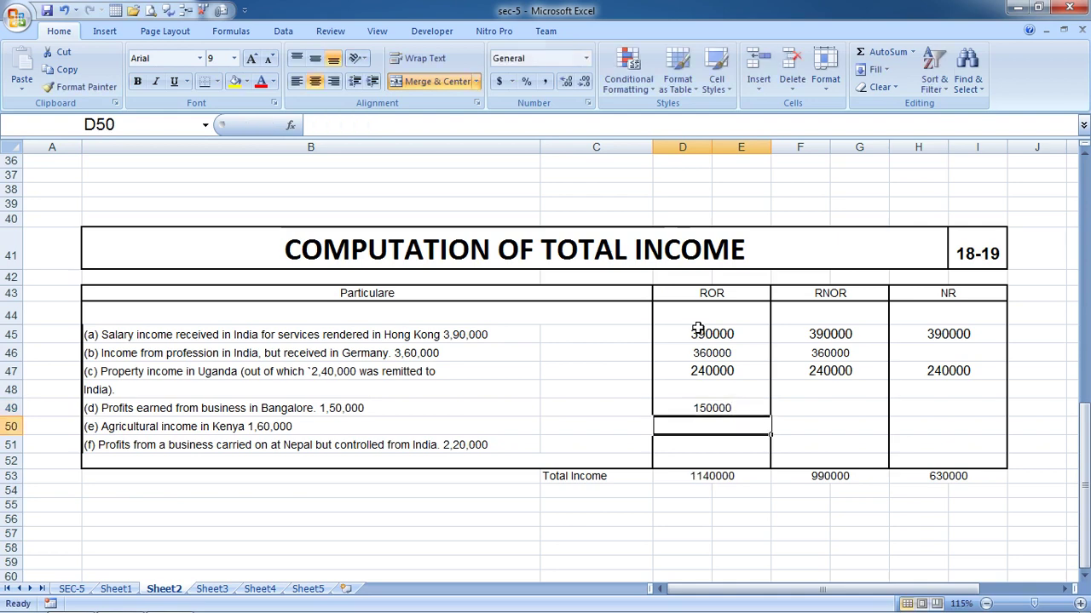
key("Up")
key("shift+Right")
key("shift+Right")
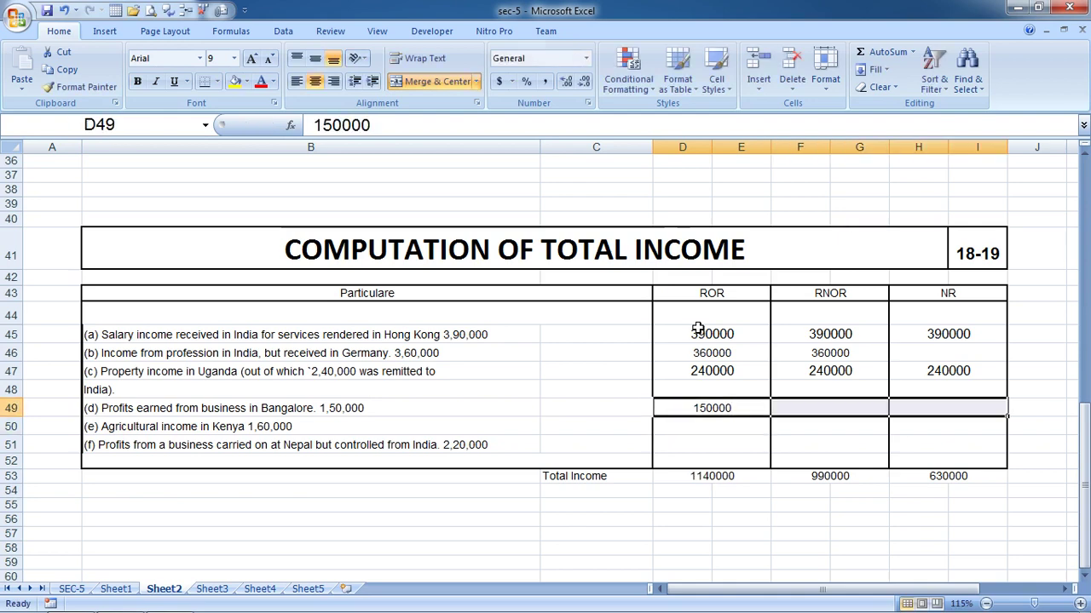
key("ctrl+r")
Enter 160000 for item (e) under ROR only.
key("Left")
key("Left")
key("Down")
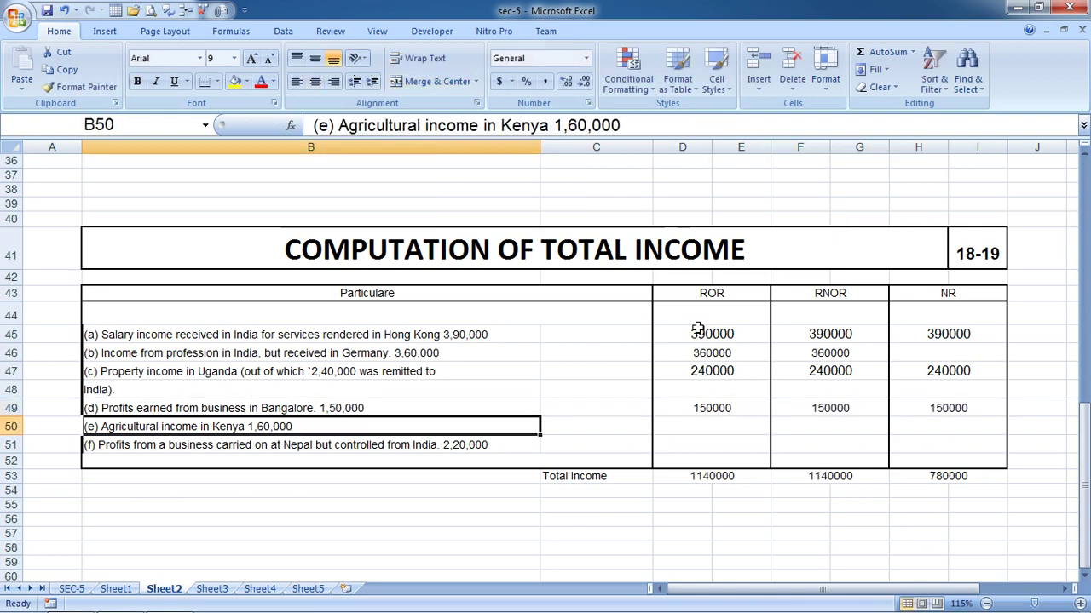
key("Right")
key("Right")
type("1")
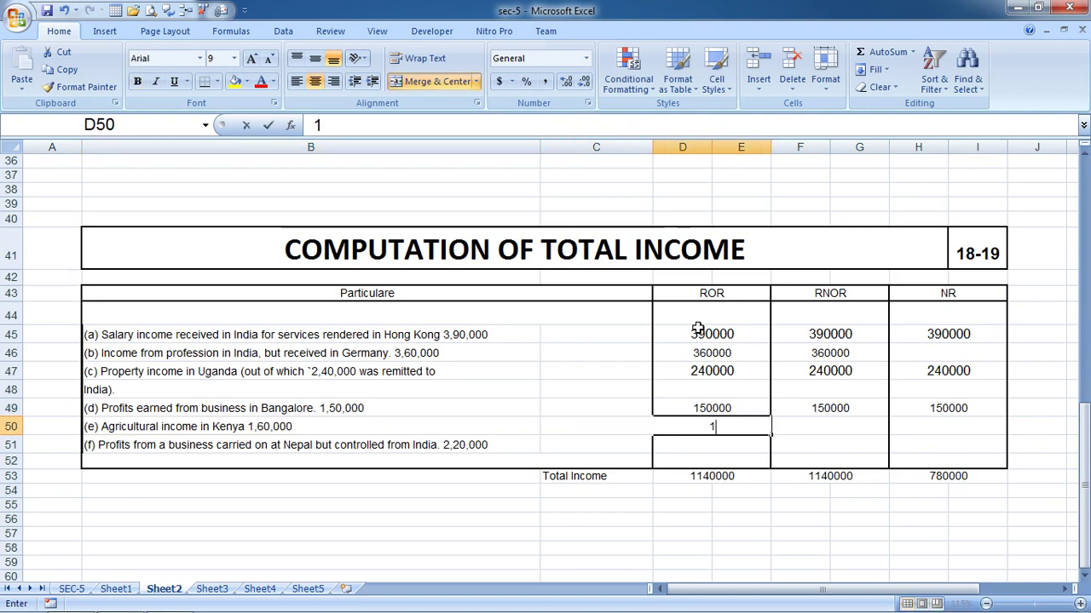
type("60000")
key("Return")
Enter 220000 for item (f) under ROR and RNOR.
key("Left")
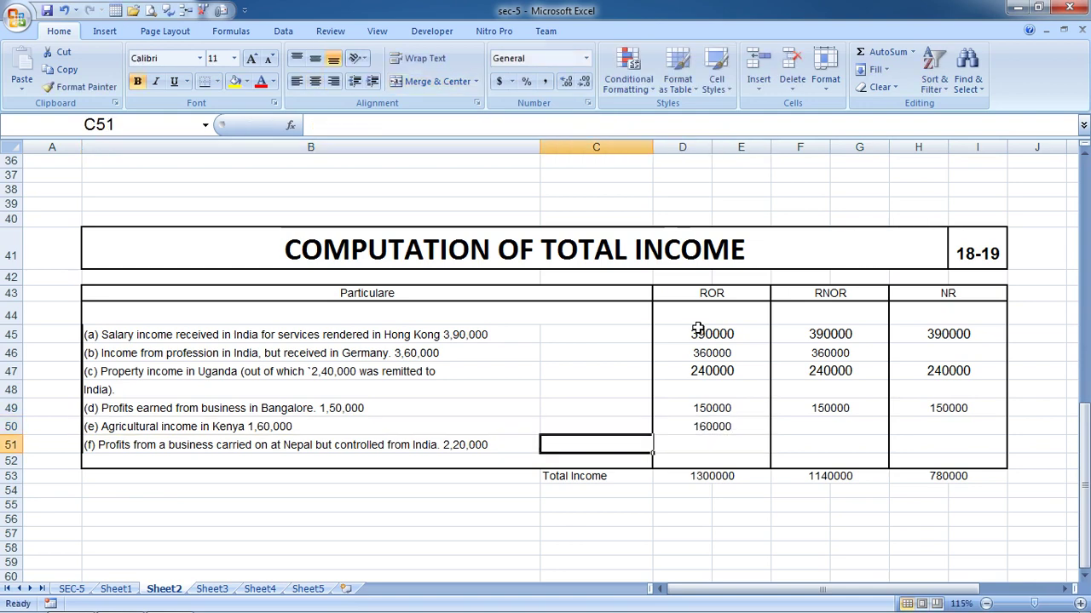
key("Left")
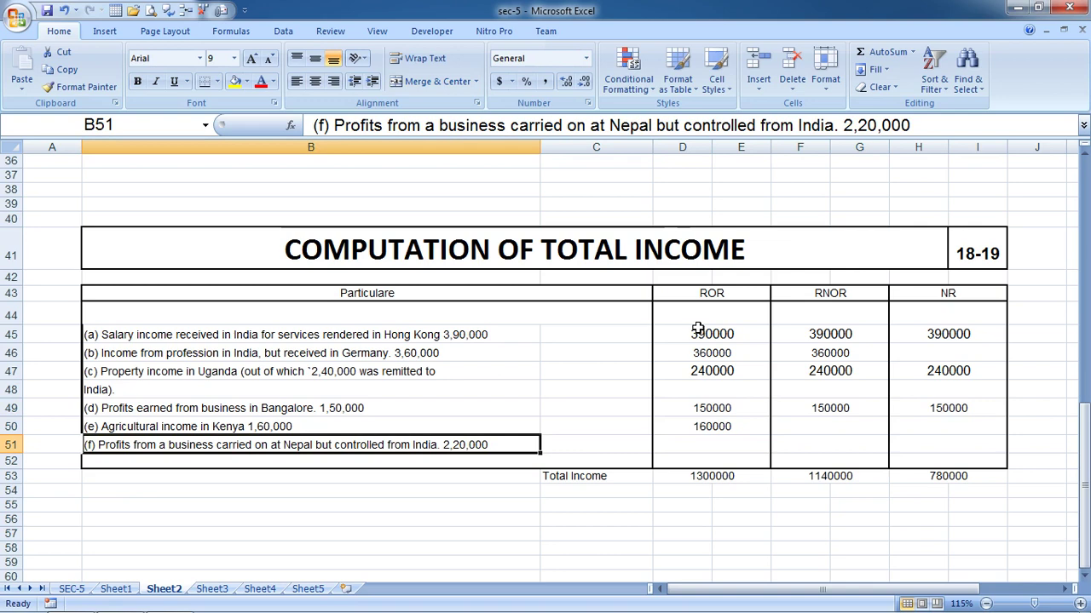
key("Right")
key("Right")
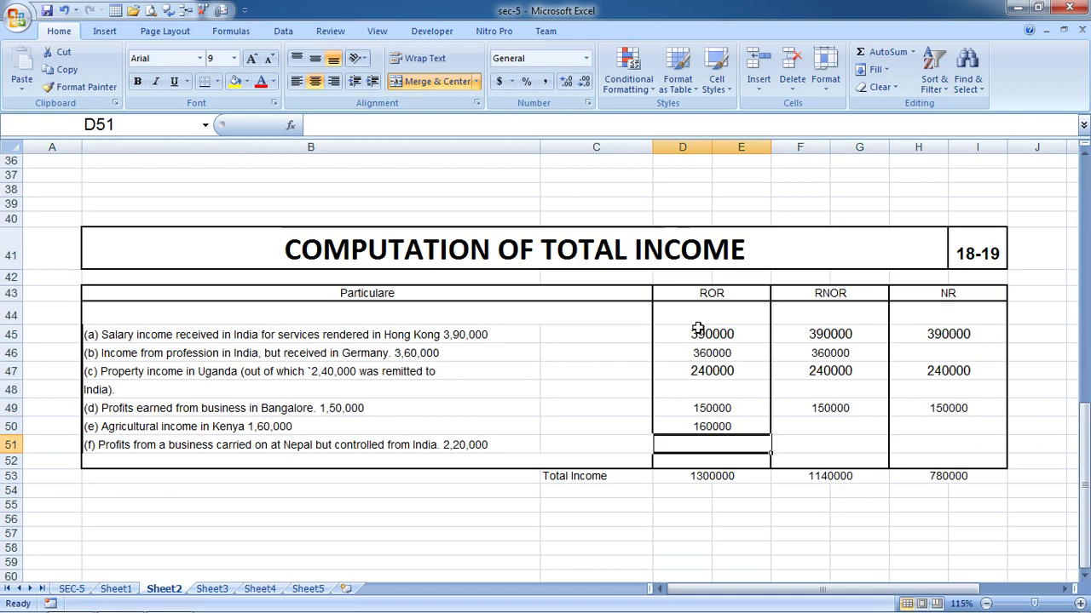
type("220000")
key("Return")
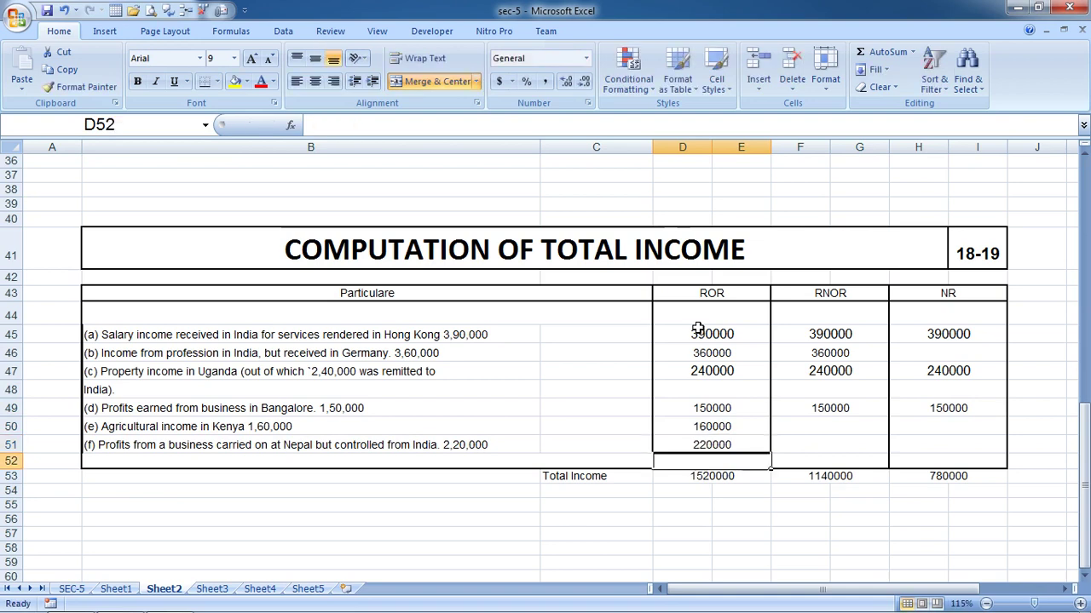
key("Up")
key("shift+Right")
key("ctrl+r")
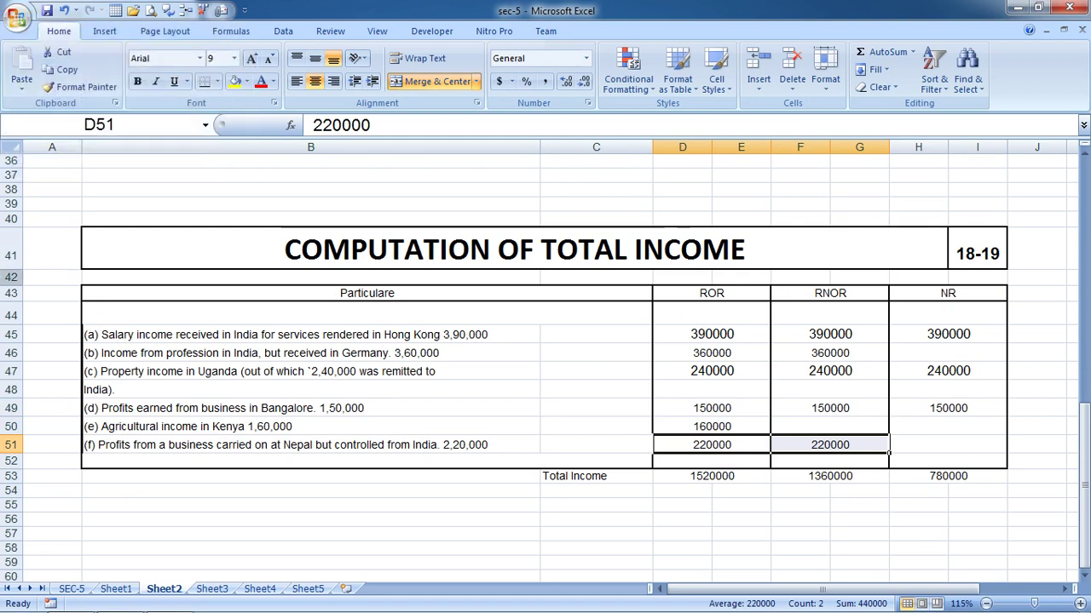
Switch to Sheet3 and narrow column D so the ROR, RNOR and NR columns shift left.
left_click(217, 590)
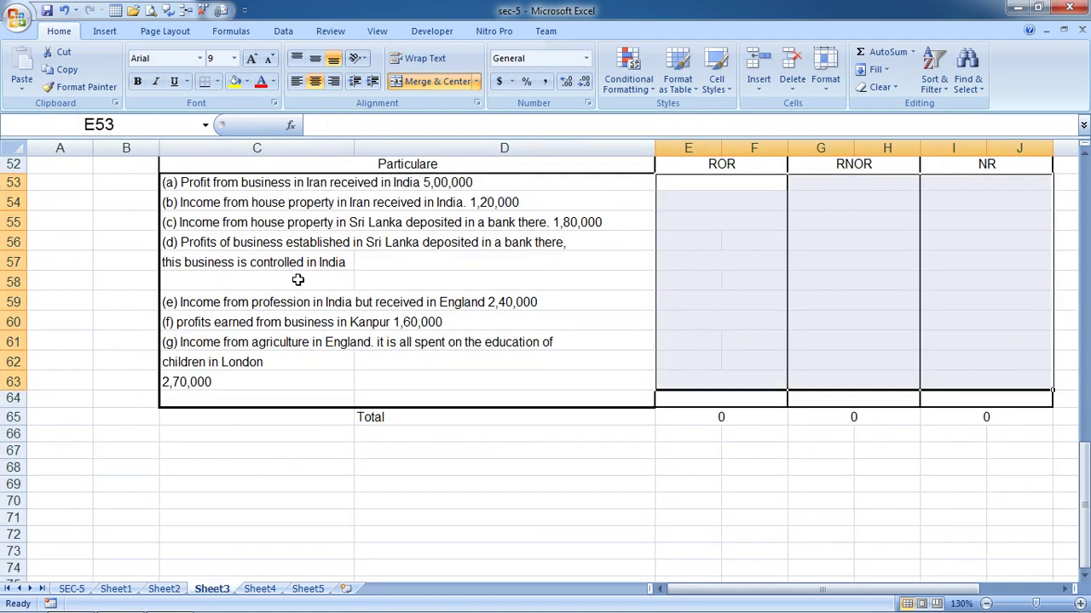
scroll(297, 280, "up", 2)
scroll(297, 280, "up", 3)
scroll(291, 265, "up", 8)
scroll(292, 264, "up", 3)
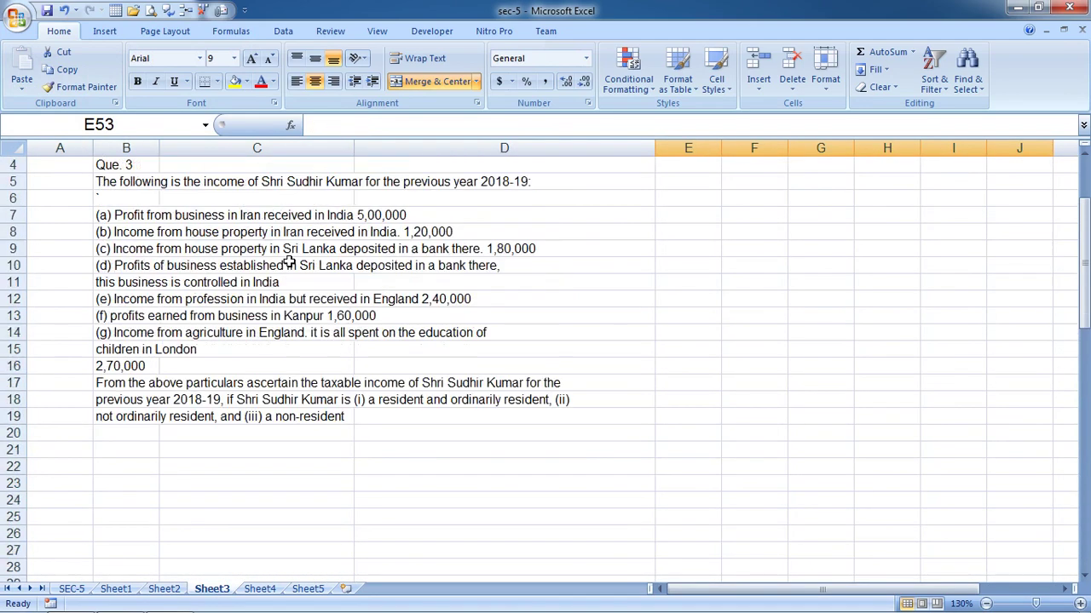
scroll(292, 264, "down", 1)
scroll(291, 264, "down", 2)
scroll(290, 262, "up", 4)
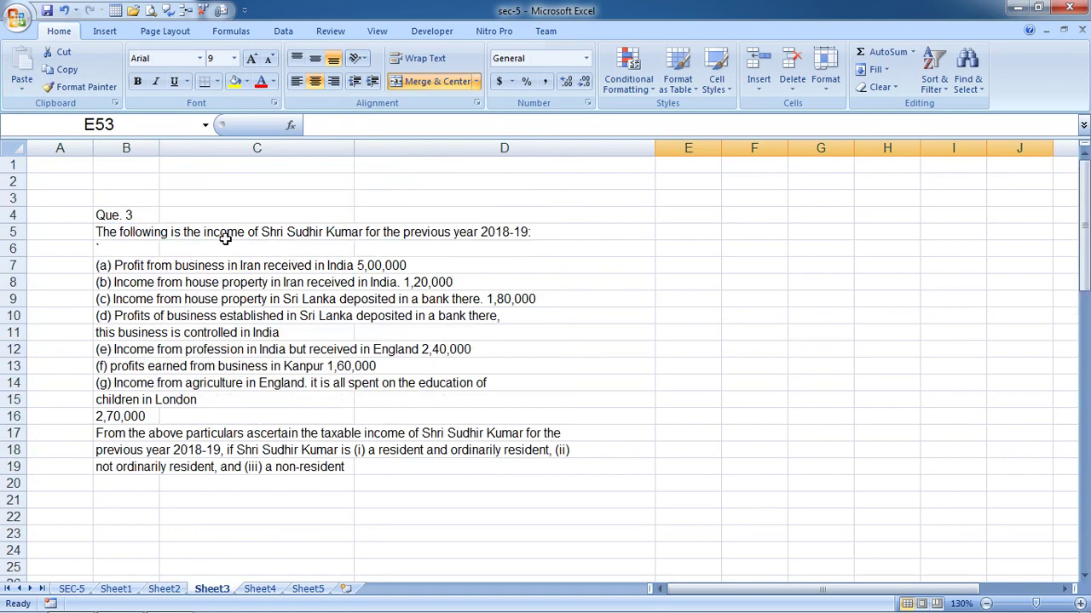
scroll(243, 240, "down", 4)
scroll(254, 265, "down", 10)
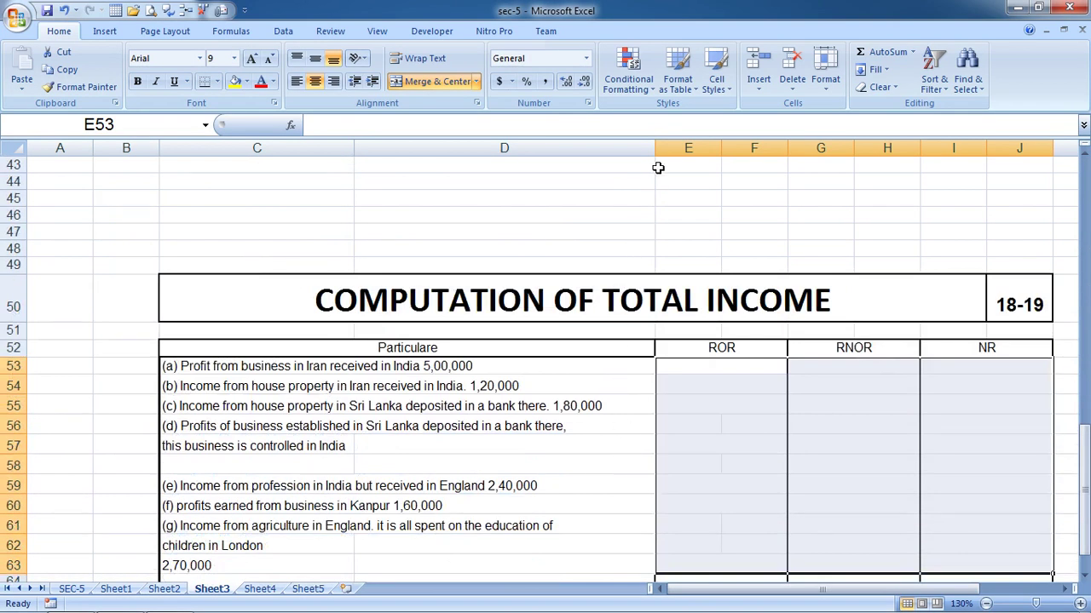
left_click_drag(656, 154, 599, 156)
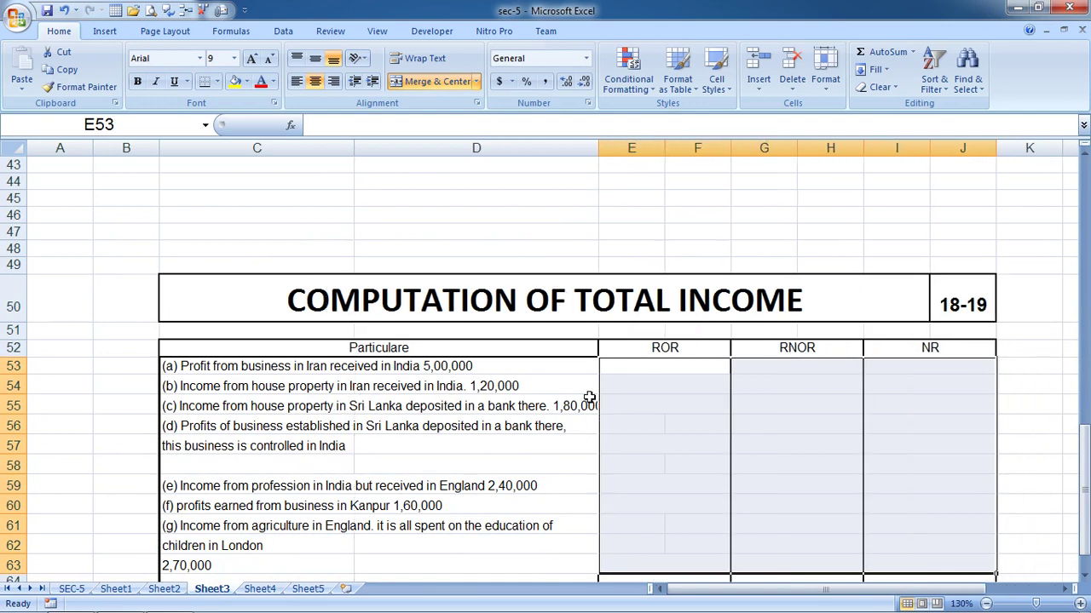
Enter 500000 for item (a) across ROR, RNOR and NR.
left_click(664, 391)
key("Up")
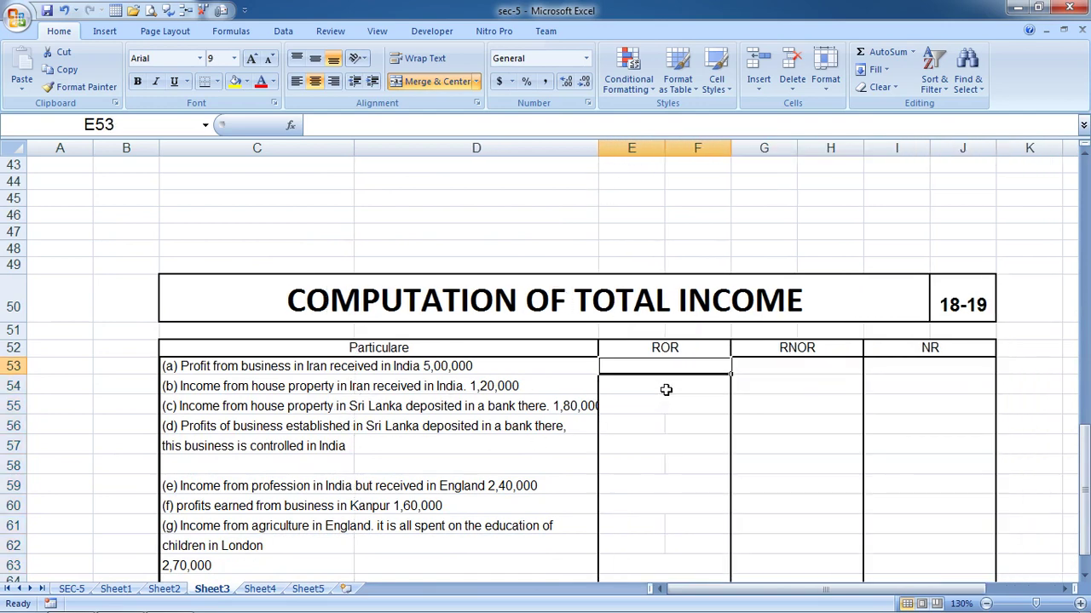
type("500000")
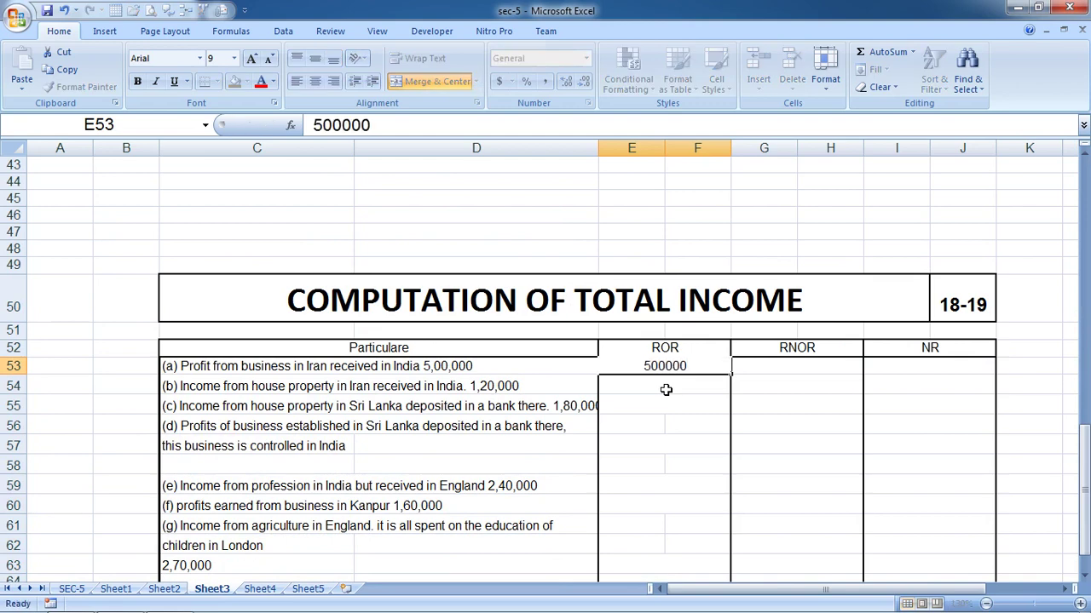
key("ctrl+Return")
key("shift+Right")
key("shift+Right")
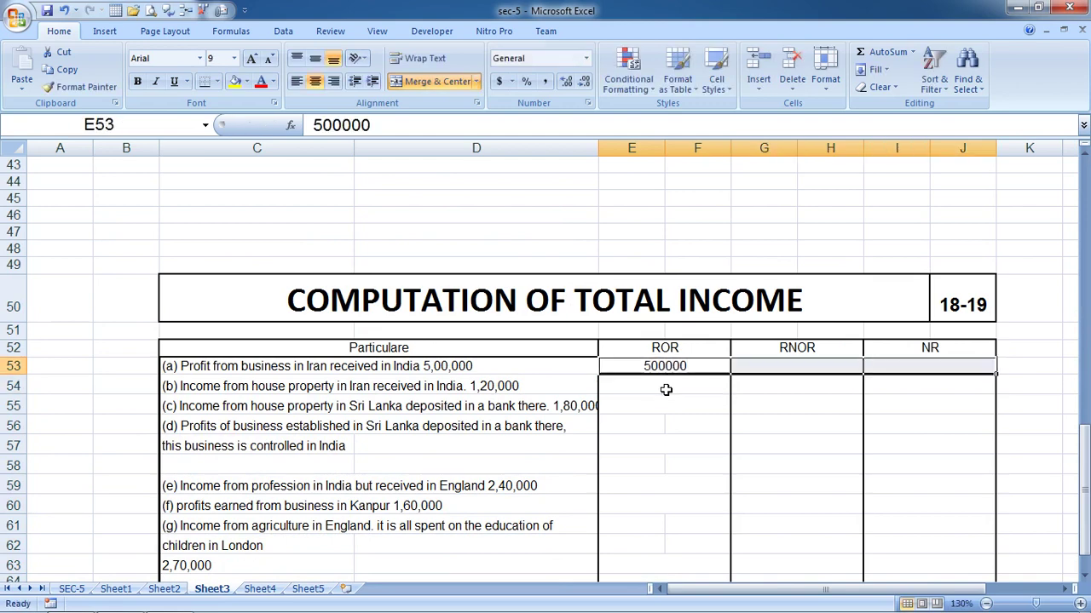
key("ctrl+r")
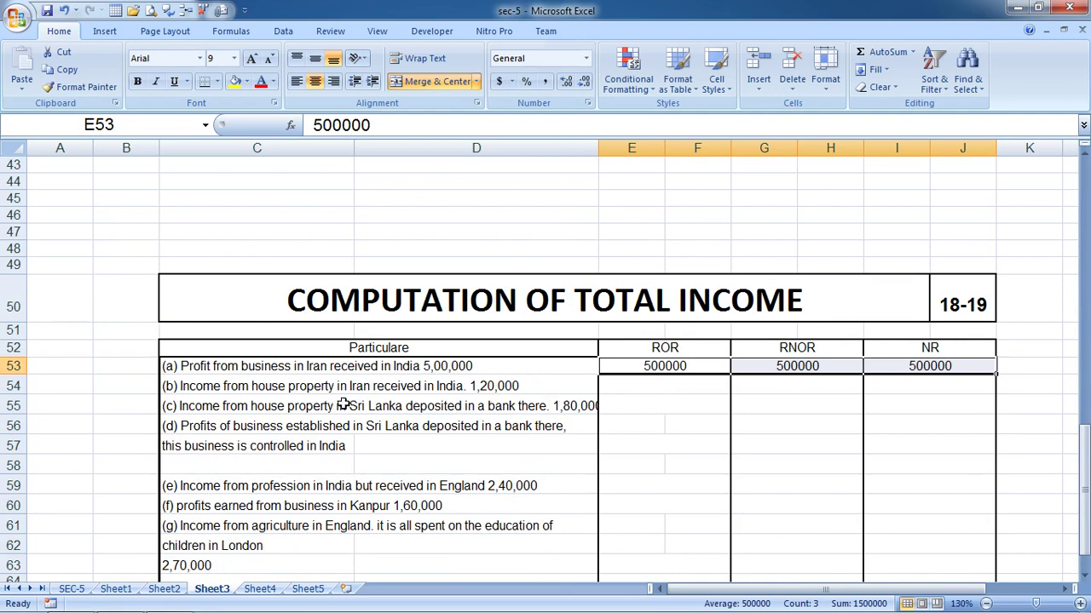
Enter 120000 for item (b) across ROR, RNOR and NR.
left_click(639, 386)
type("1")
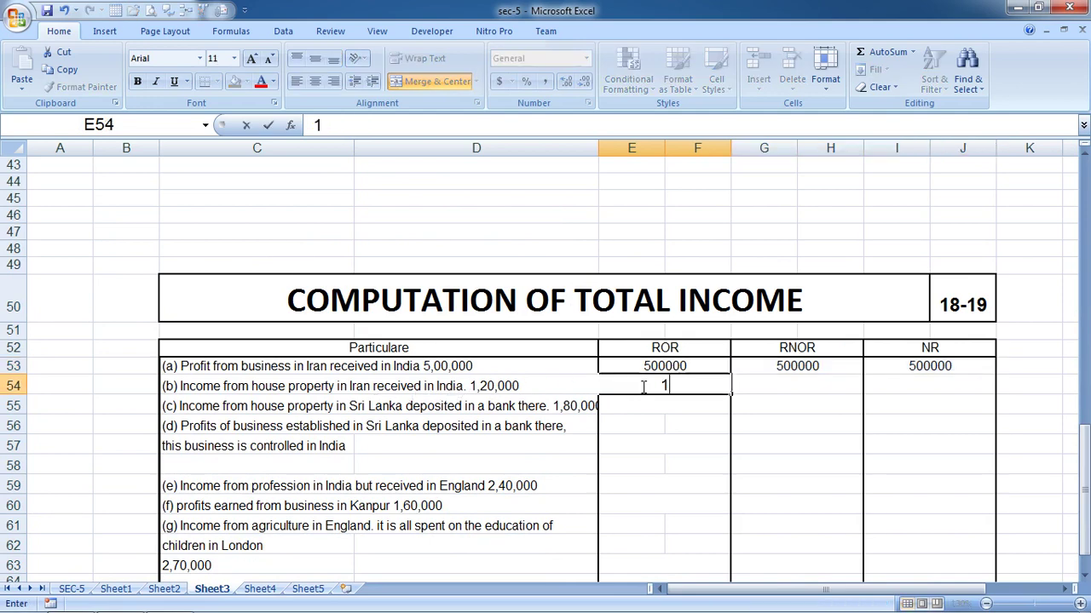
type("20000")
key("Return")
left_click(642, 386)
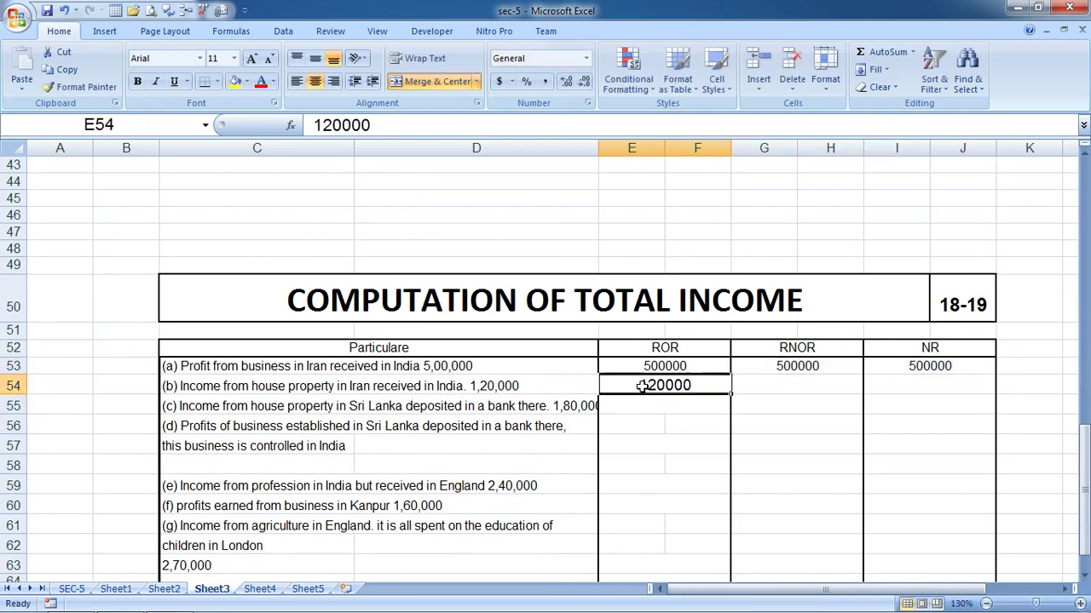
key("shift+Right")
key("shift+Right")
key("ctrl+r")
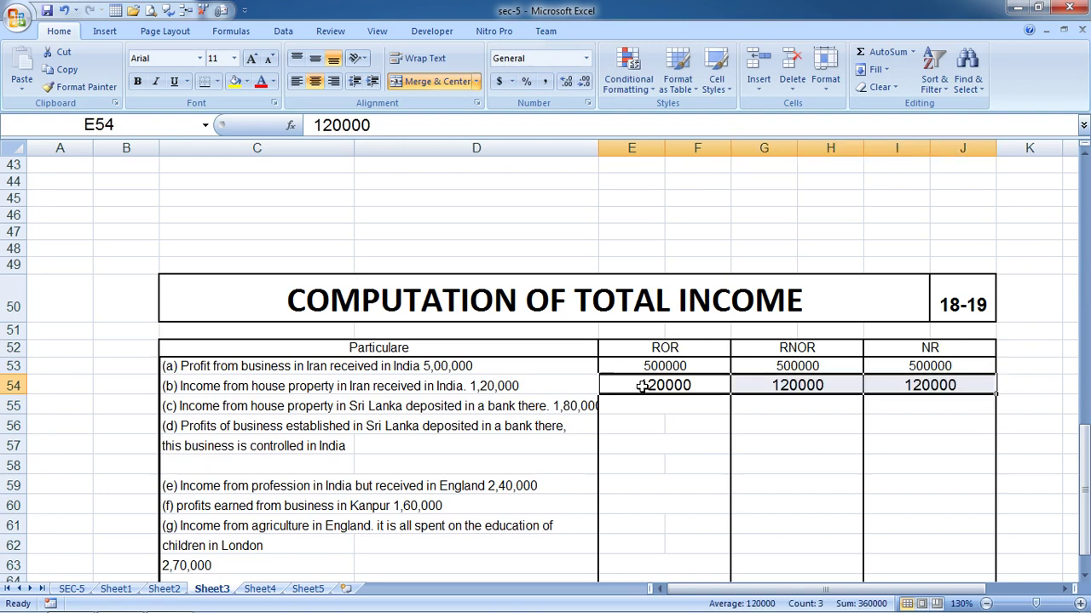
Enter 180000 for item (c) under ROR only.
key("Left")
key("Down")
key("Left")
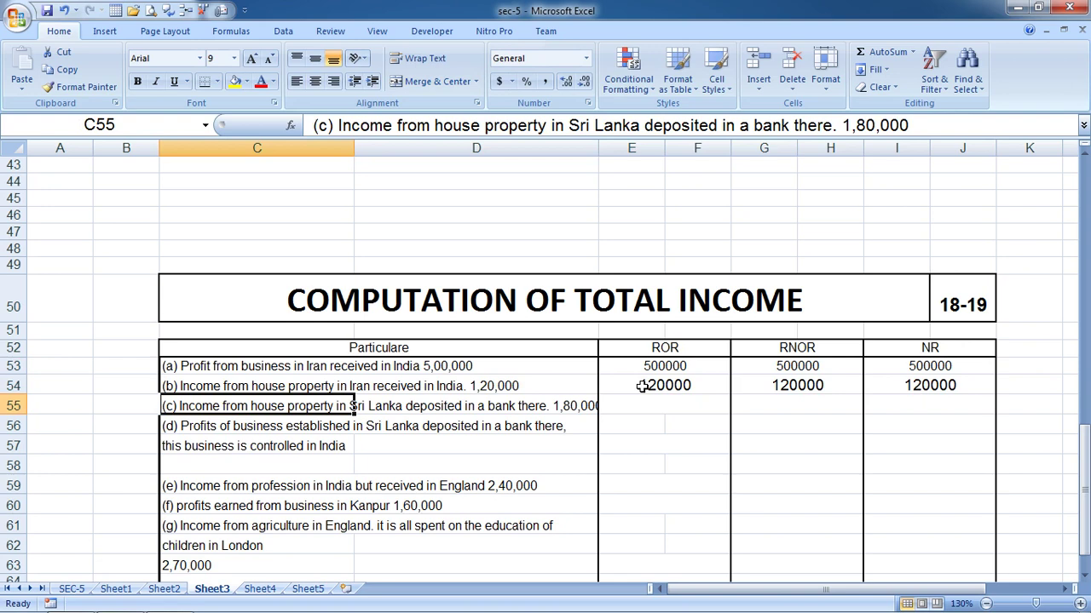
key("Right")
key("Right")
key("Right")
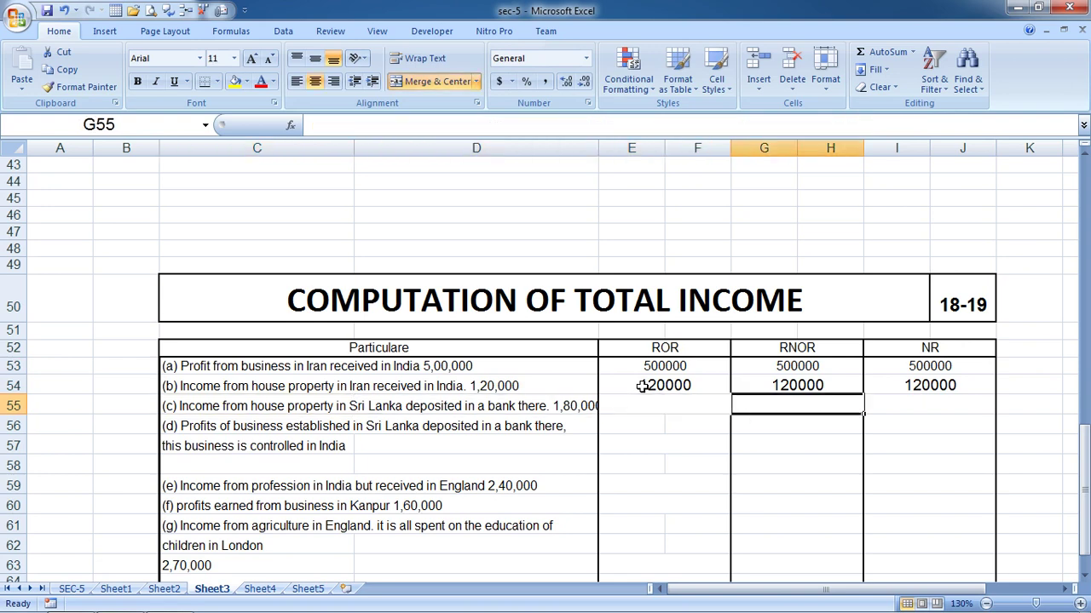
key("Left")
type("17")
key("BackSpace")
type("8")
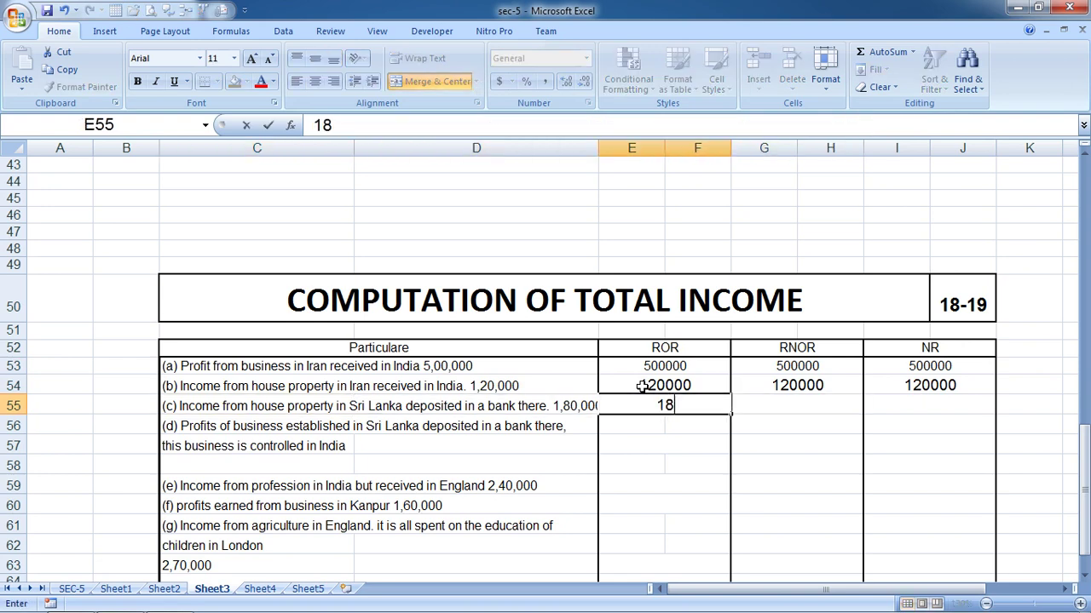
type("0000")
key("ctrl+Return")
Enter 240000 for item (e) across ROR, RNOR and NR.
key("Down")
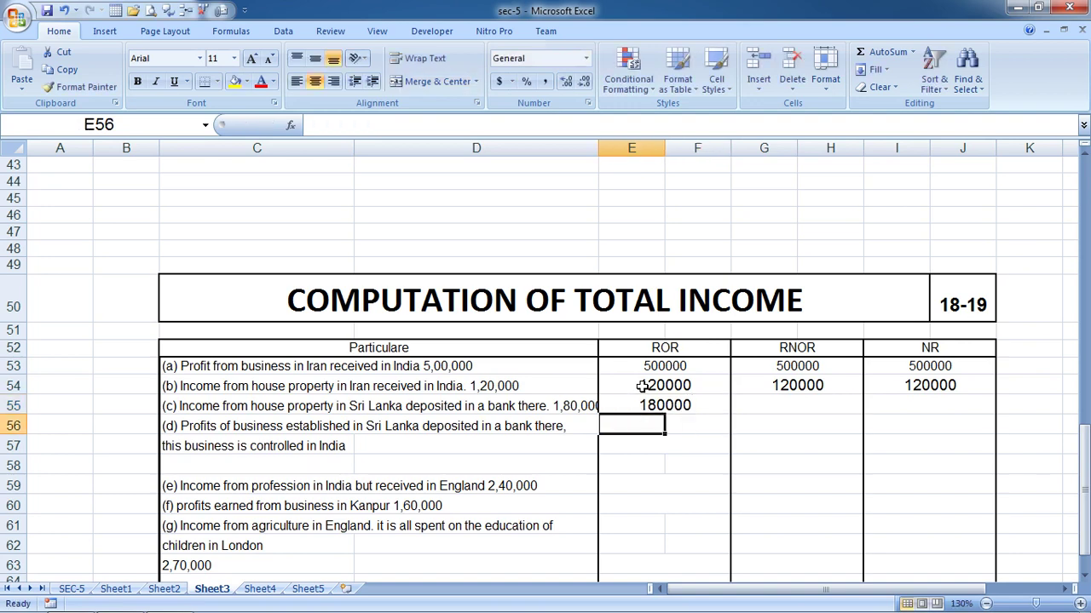
key("Left")
key("Left")
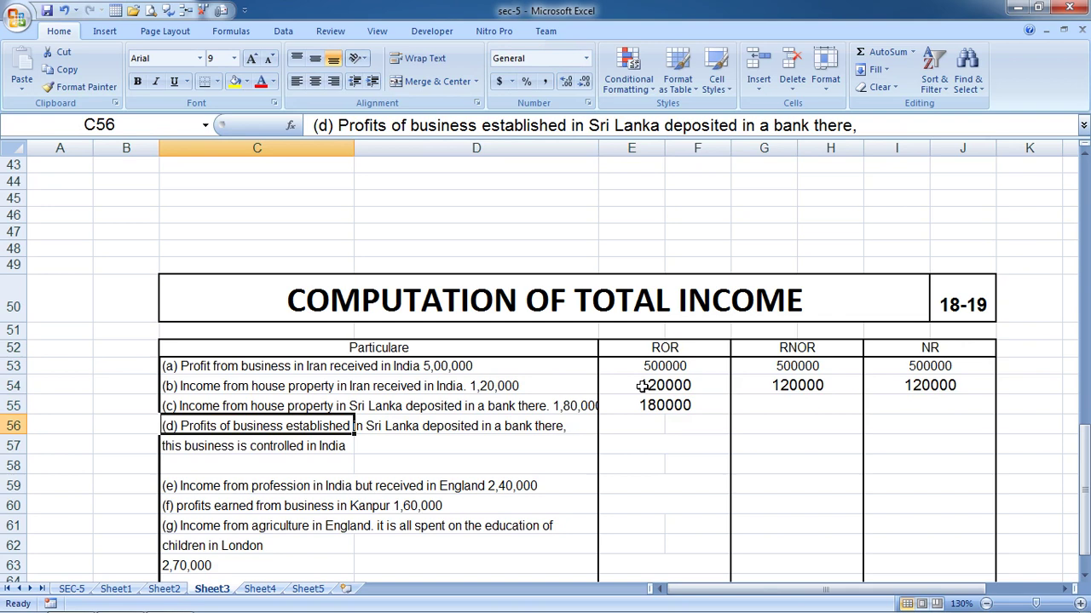
key("Down")
key("Down")
key("Right")
key("Right")
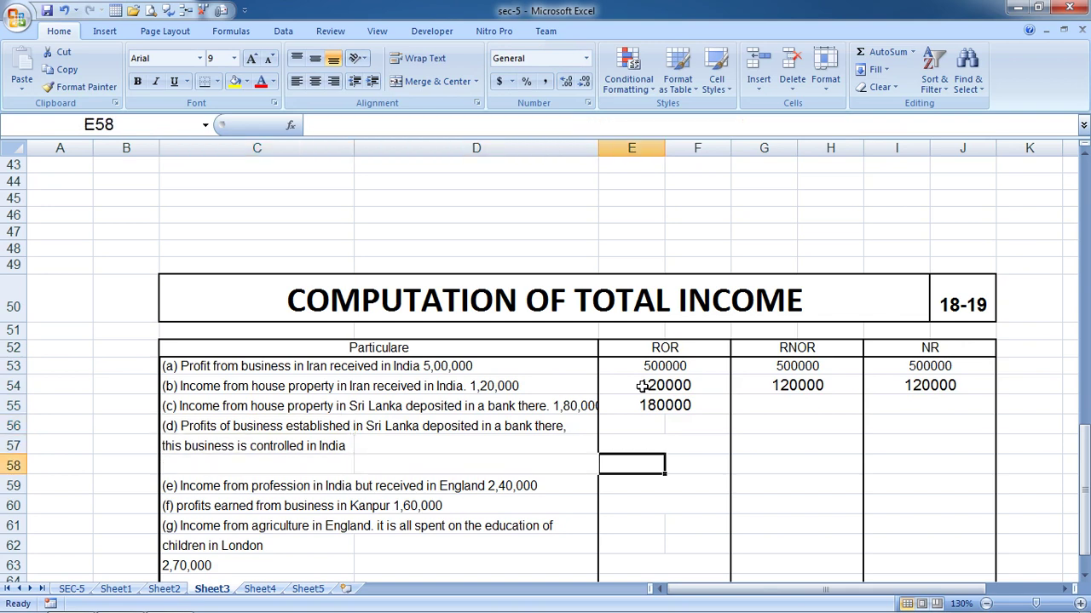
key("Down")
key("Left")
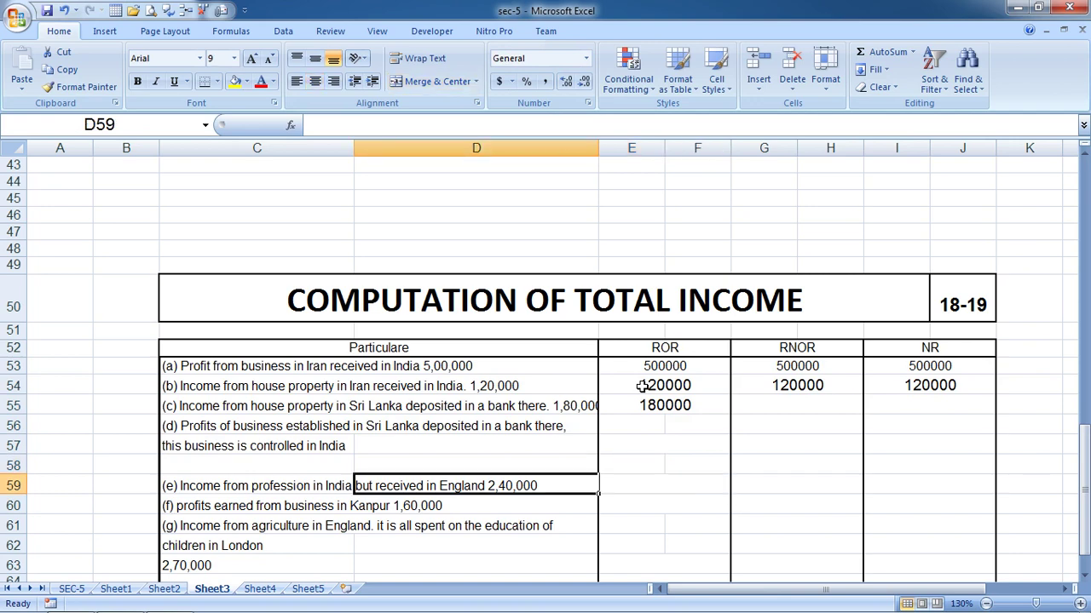
key("Right")
key("Right")
key("Left")
type("24")
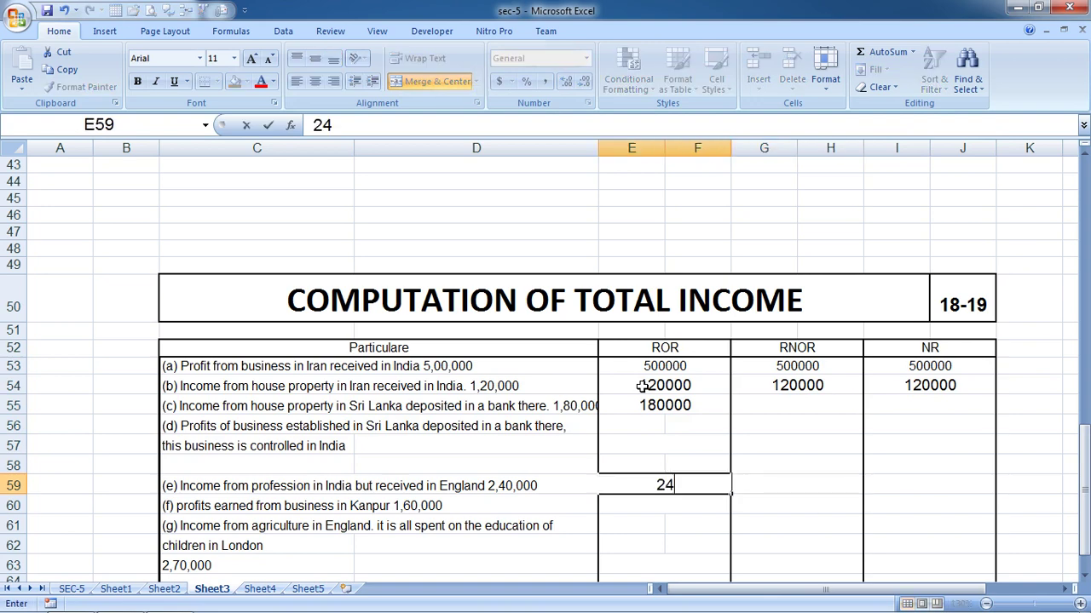
type("0000")
key("Return")
key("Up")
key("shift+Right")
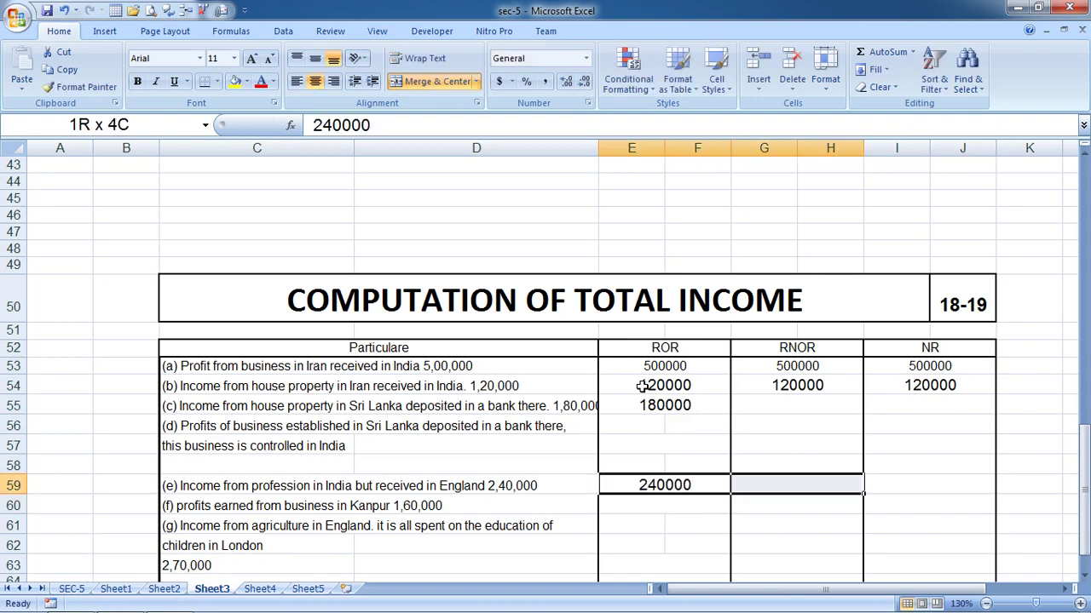
key("shift+Right")
key("ctrl+r")
Enter 160000 for item (f) across ROR, RNOR and NR.
key("Down")
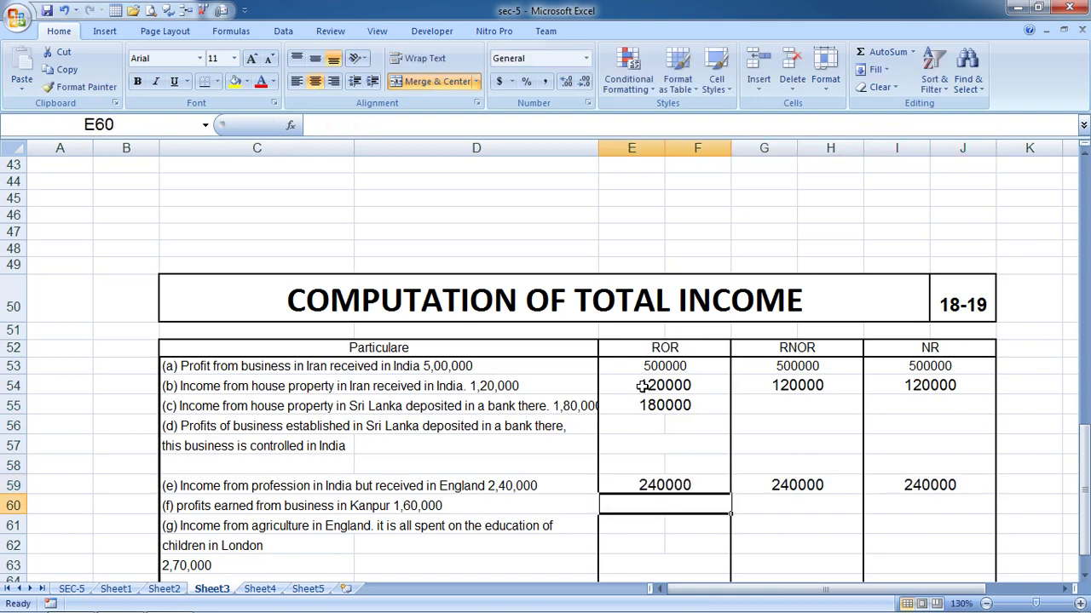
key("Down")
key("Left")
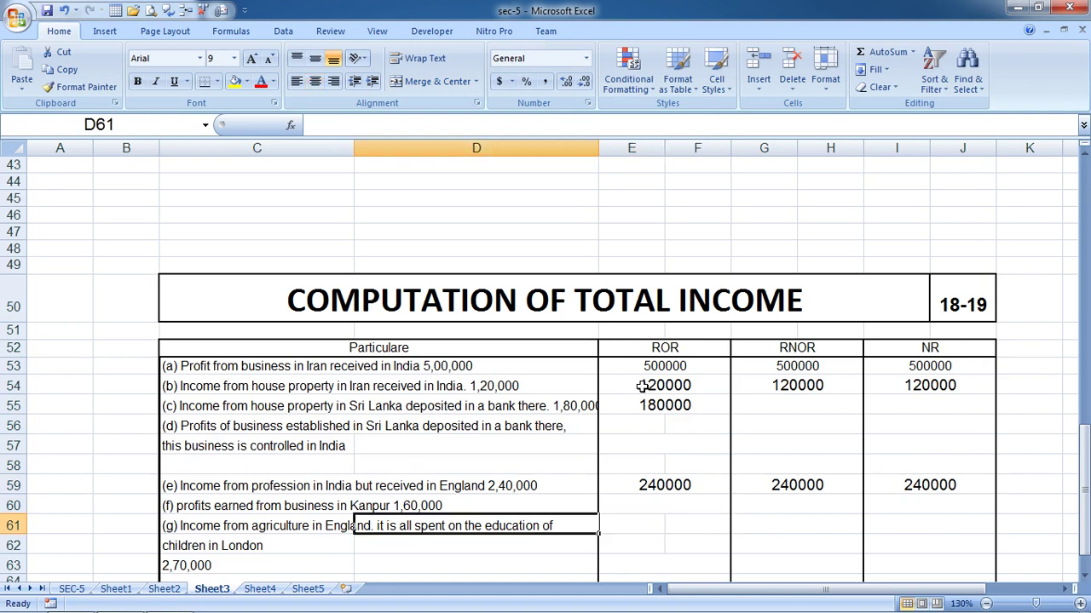
key("Up")
key("Right")
type("1600")
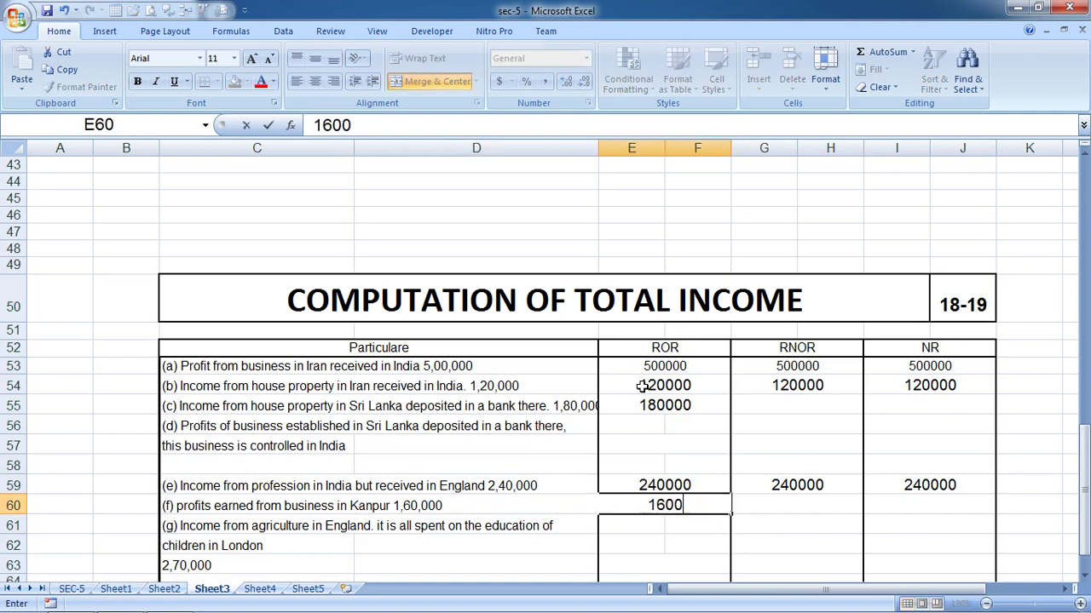
type("00")
key("Return")
key("Up")
key("shift+Right")
key("shift+Right")
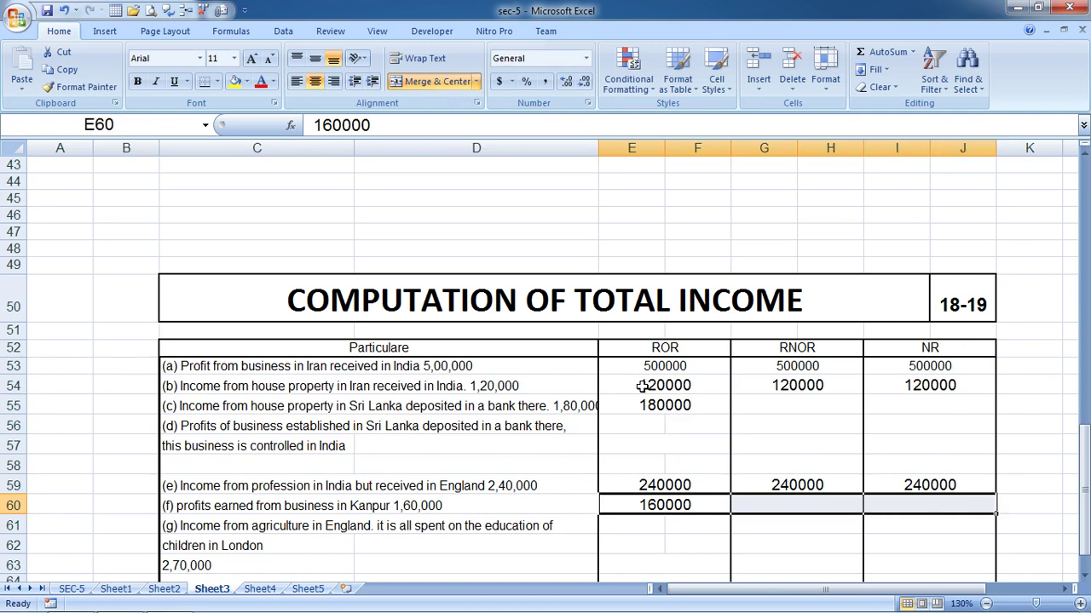
key("ctrl+r")
Merge the two ROR cells of item (g)'s row 62 and enter 270000.
key("Down")
key("Down")
key("Left")
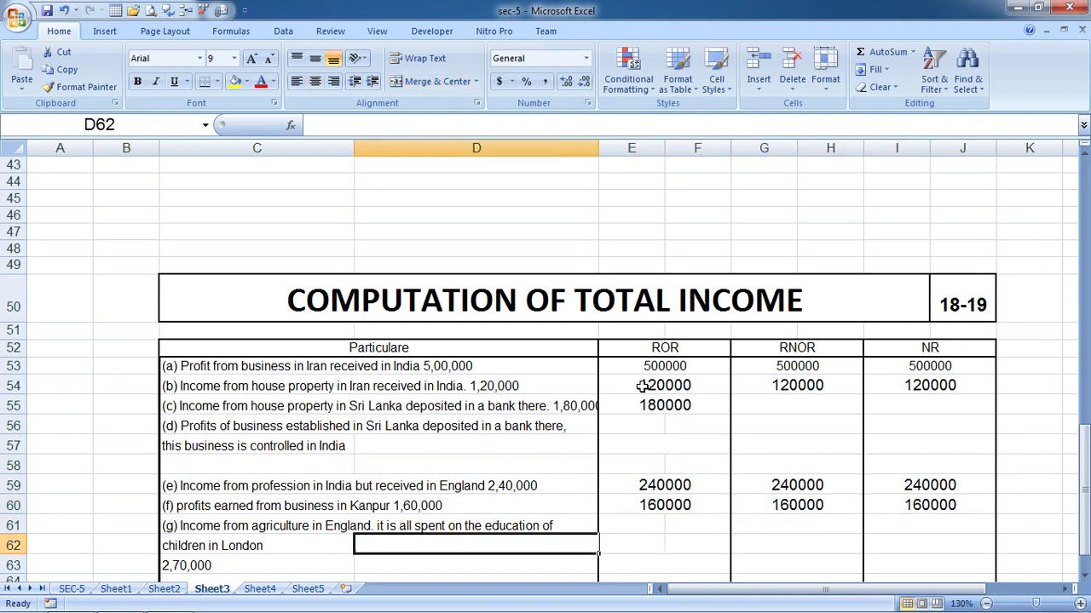
key("Up")
key("Left")
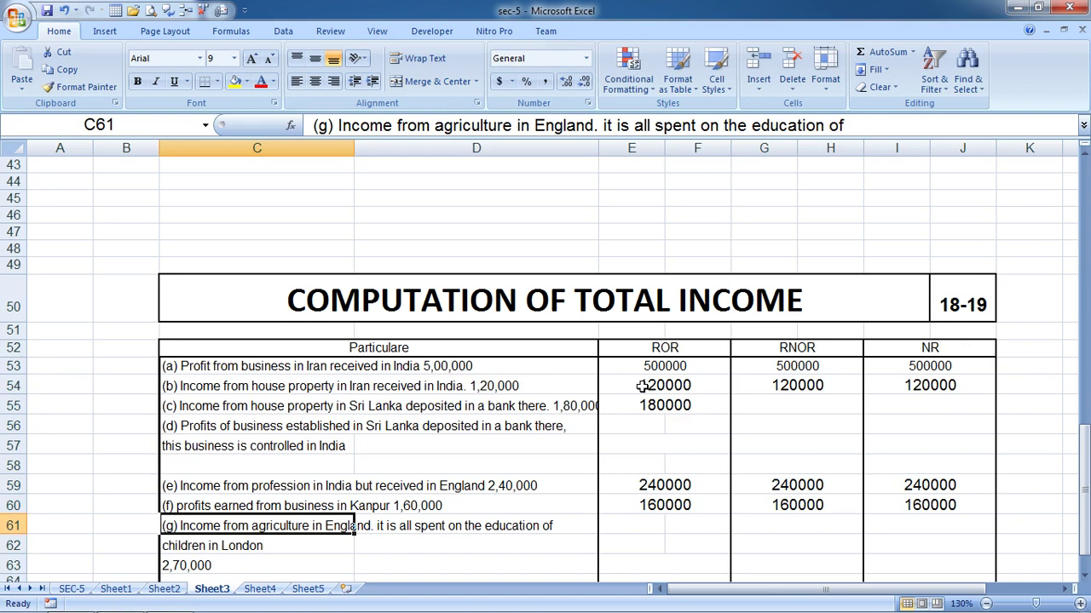
key("Down")
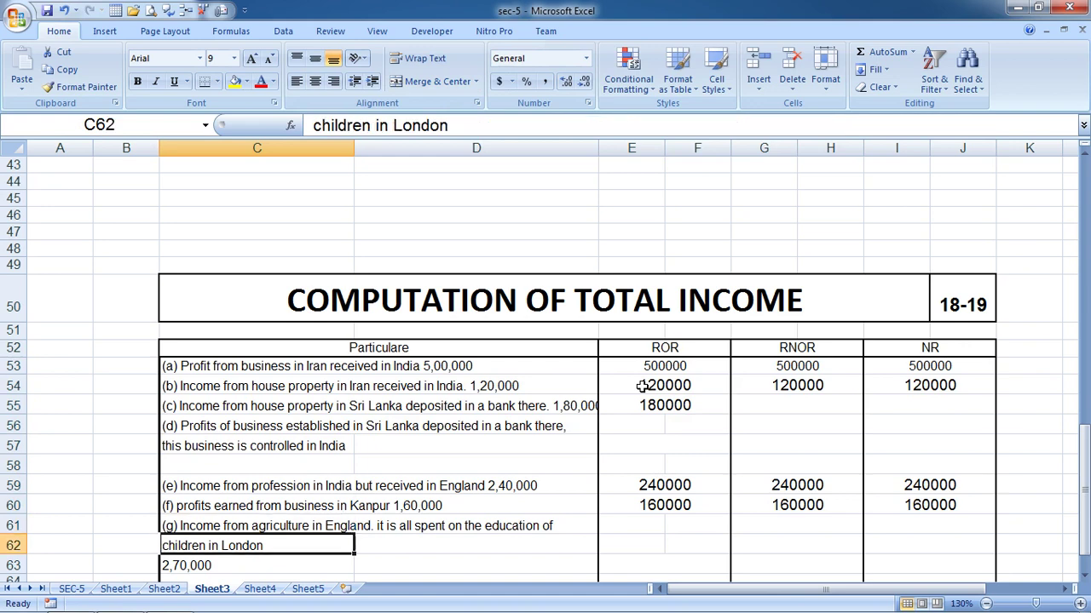
key("Right")
key("Right")
key("Right")
key("Left")
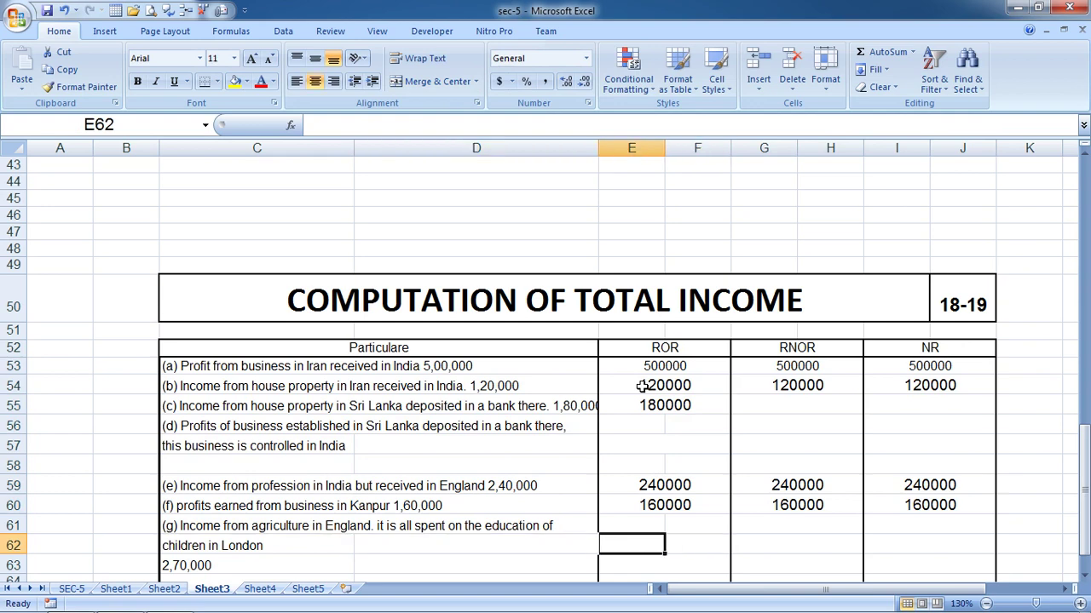
key("shift+Right")
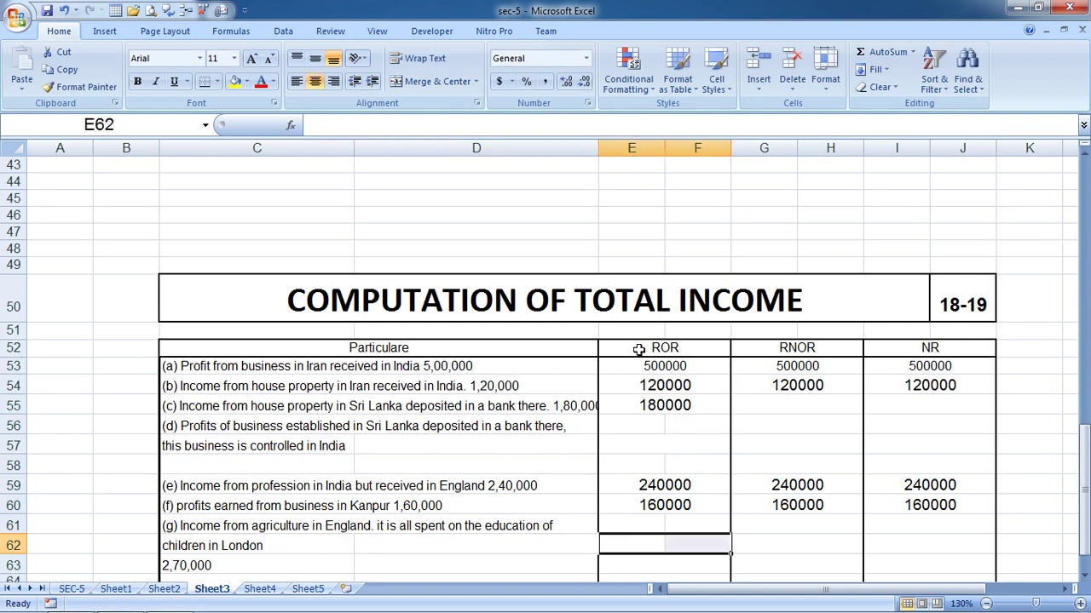
left_click(436, 81)
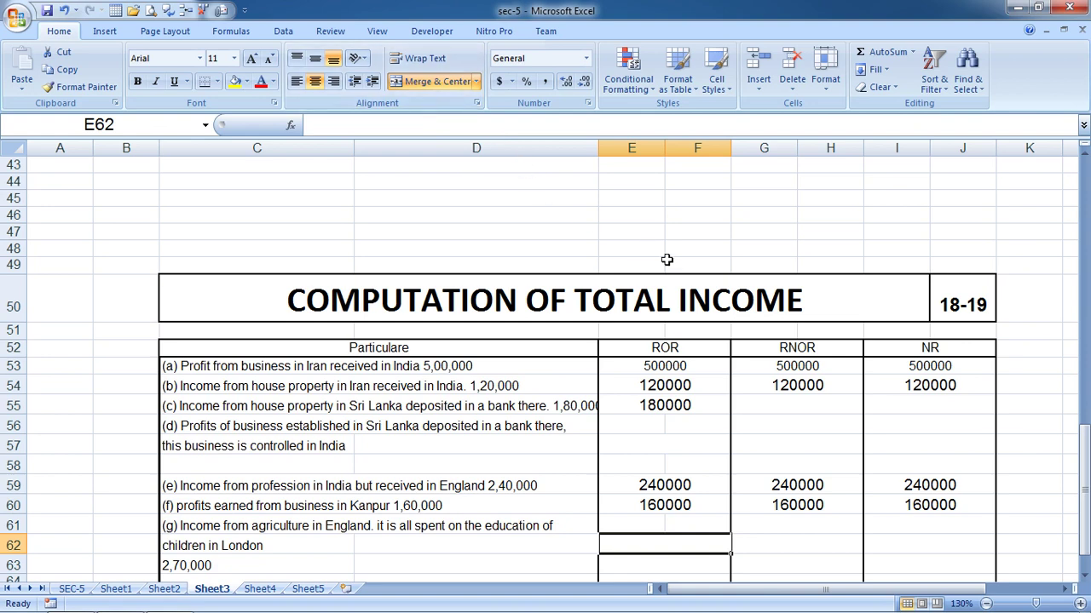
type("270000")
key("Return")
Put a dash for item (g) under RNOR and NR.
key("Up")
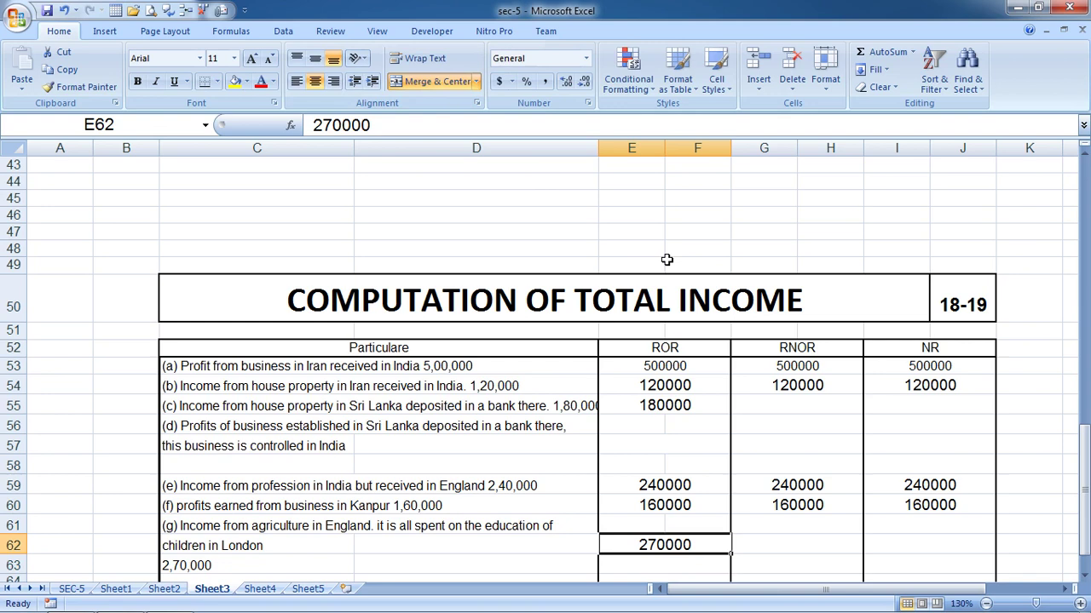
key("Right")
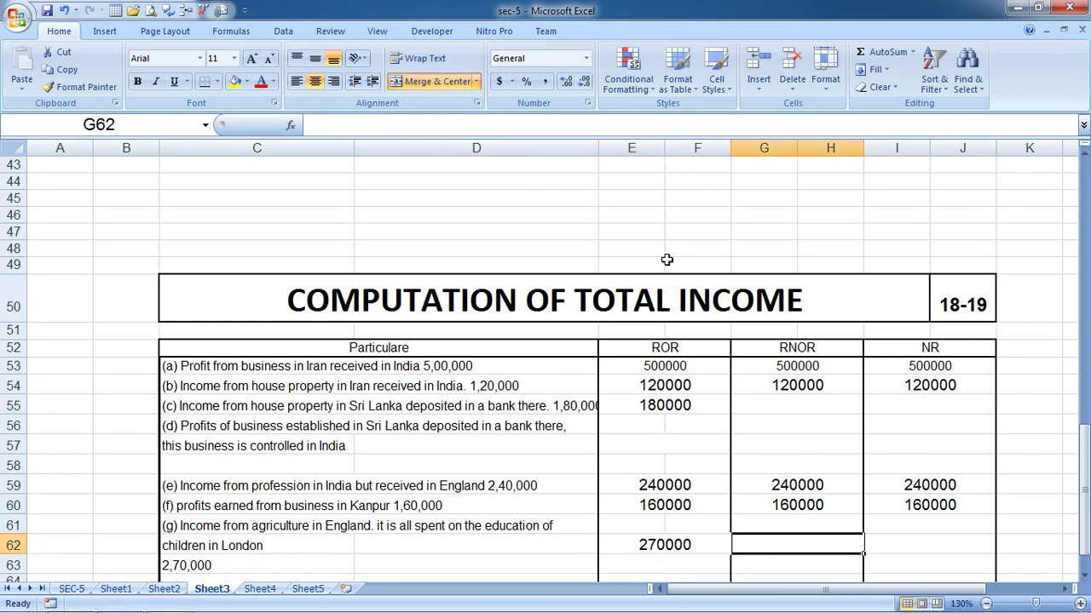
type("-")
key("Return")
key("Up")
key("Right")
type("-")
key("Return")
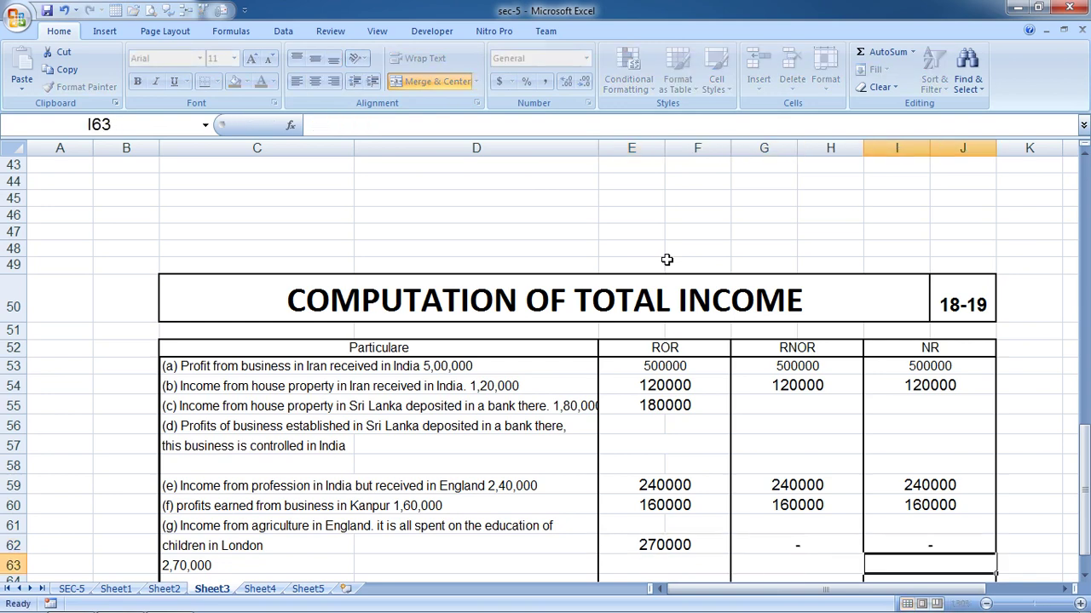
key("Left")
key("Left")
key("Left")
key("Left")
key("Down")
key("Down")
key("Down")
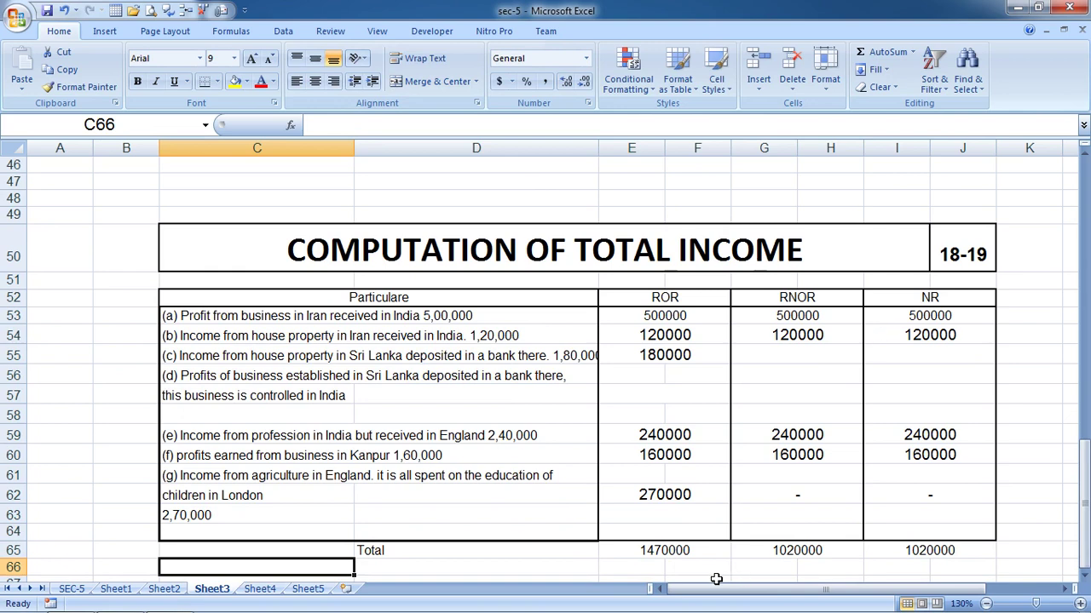
Switch to Sheet4, reread Que. 4 above, and return to its empty Computation of Total Income table.
left_click(698, 553)
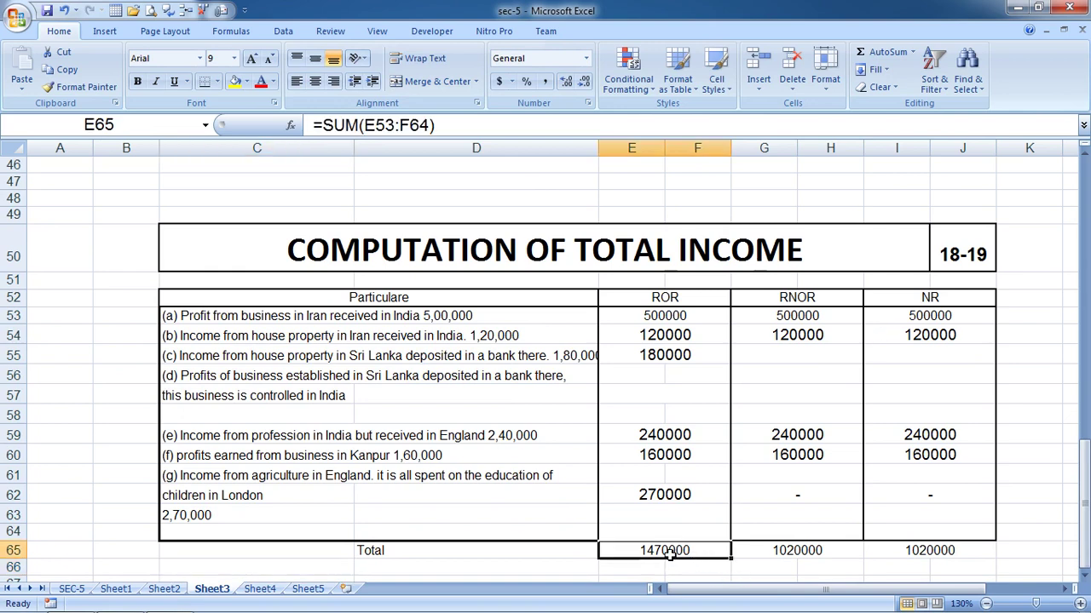
left_click(264, 591)
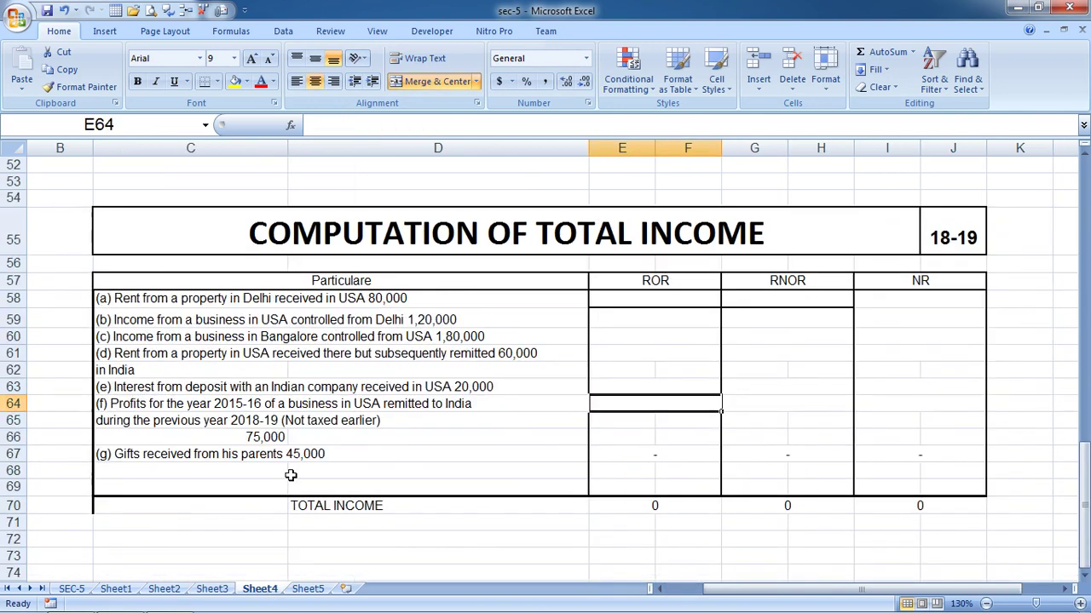
left_click(662, 302)
scroll(523, 324, "up", 5)
scroll(528, 324, "up", 5)
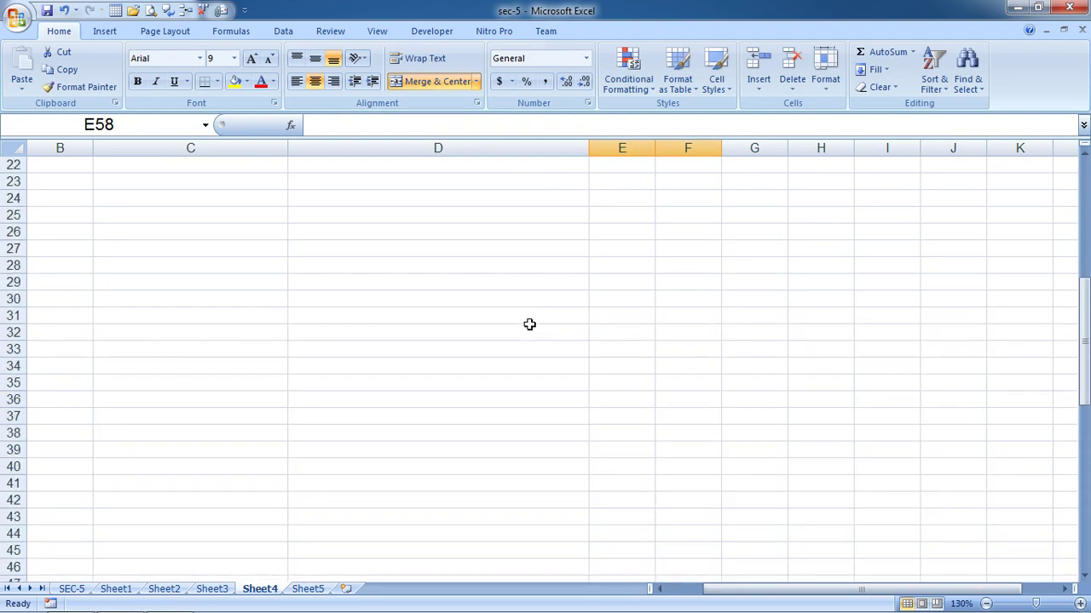
scroll(539, 341, "up", 5)
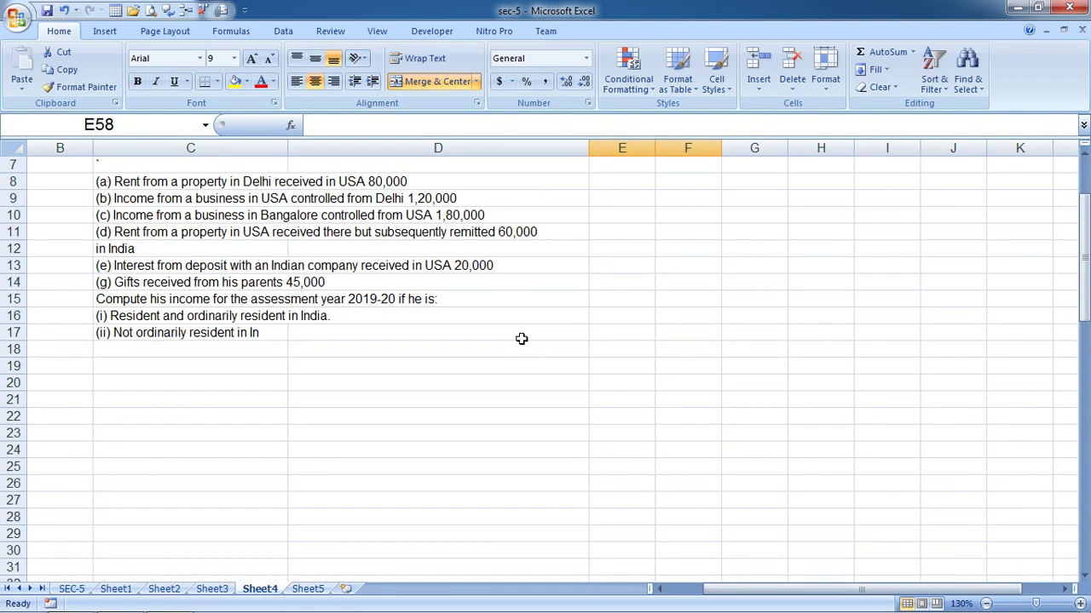
scroll(522, 339, "up", 2)
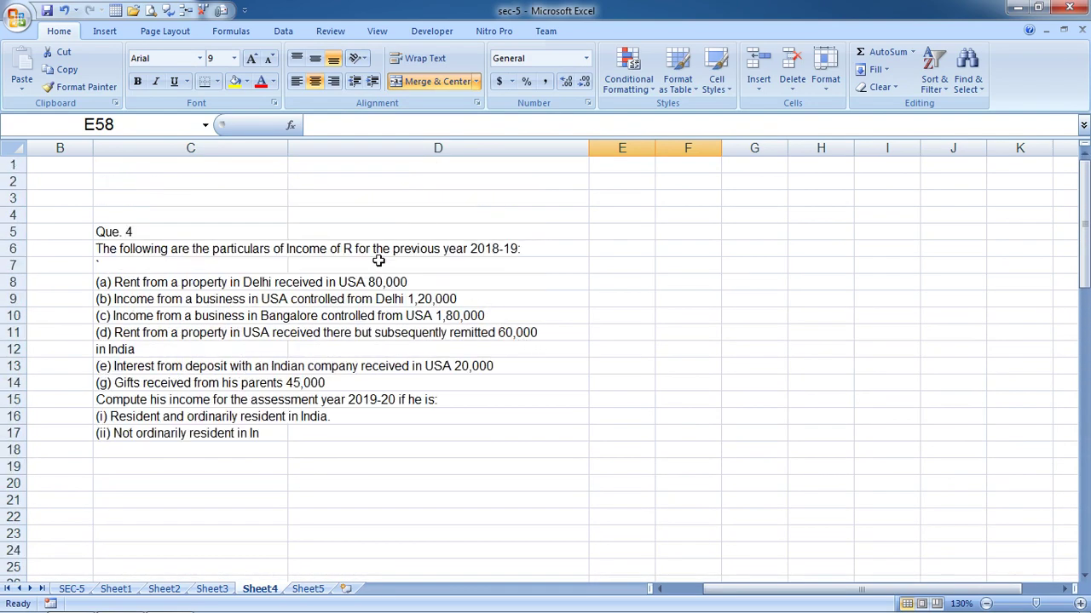
scroll(481, 369, "down", 3)
scroll(481, 369, "down", 9)
scroll(483, 371, "down", 3)
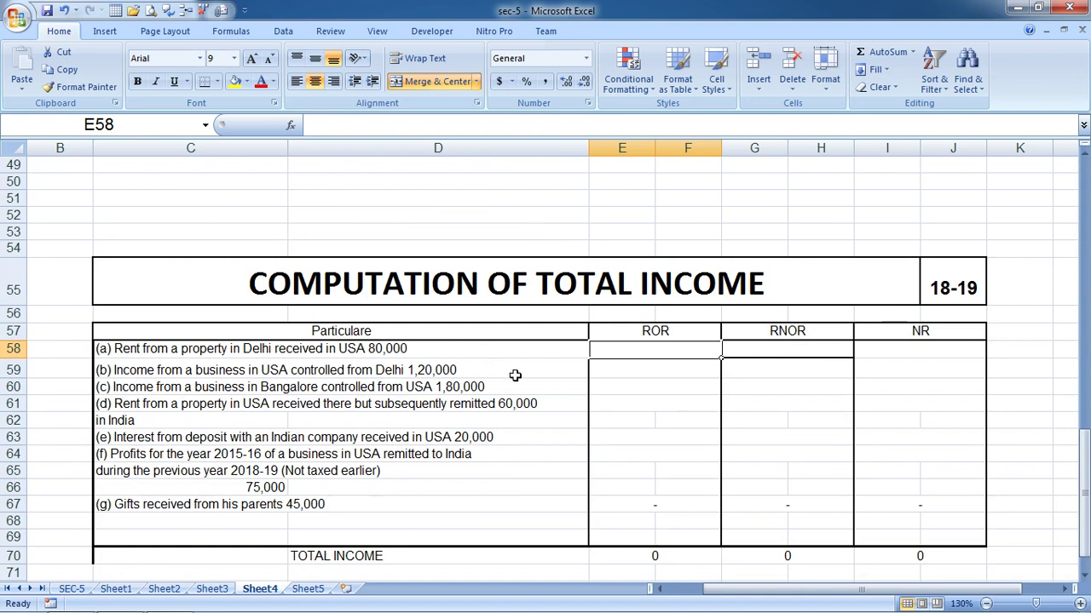
Enter 80000 for item (a) and fill it across ROR, RNOR and NR.
type("80")
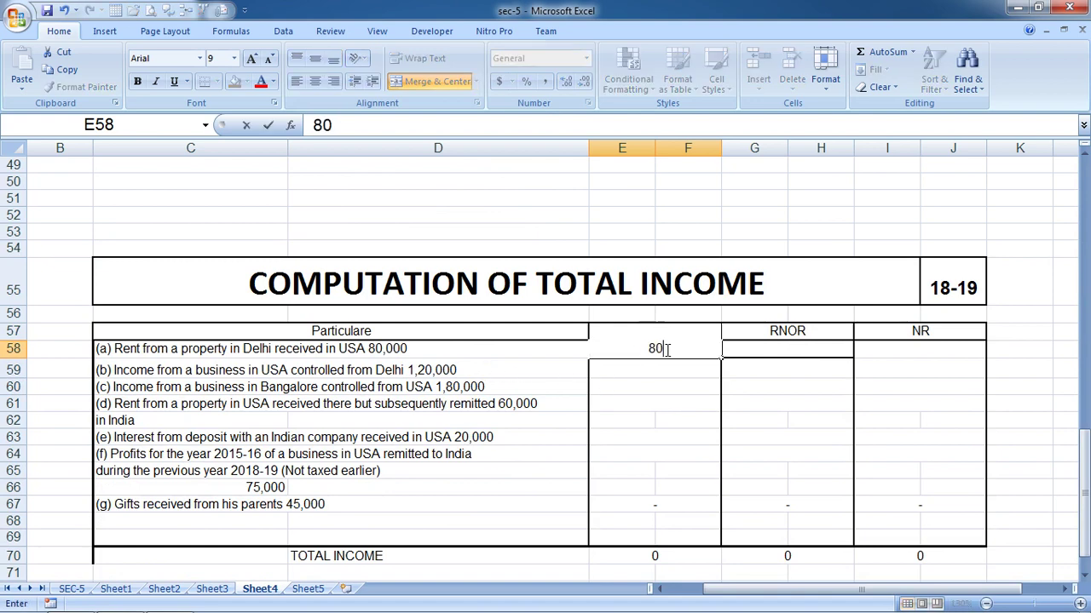
type("000")
key("Return")
left_click(666, 349)
key("shift+Right")
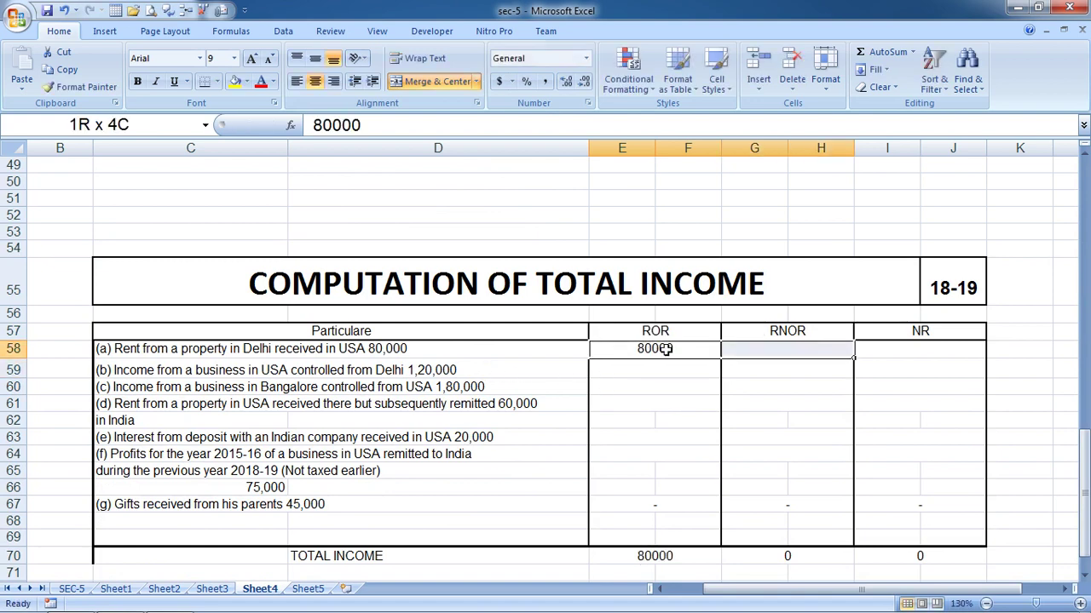
key("shift+Right")
key("ctrl+r")
Enter 120000 for item (b) under ROR and copy it into RNOR.
key("Down")
key("Left")
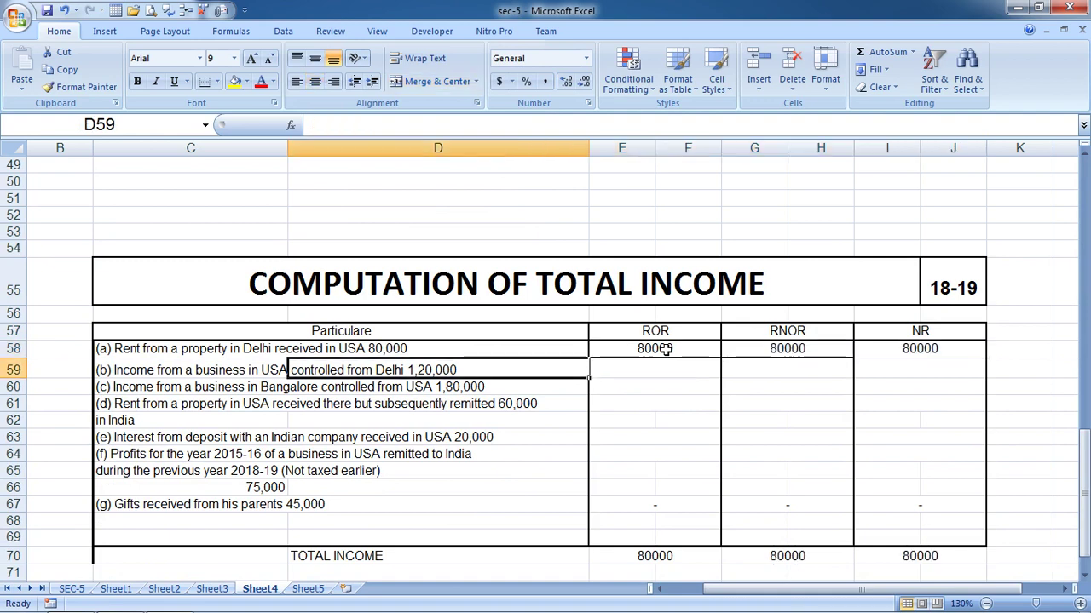
key("Right")
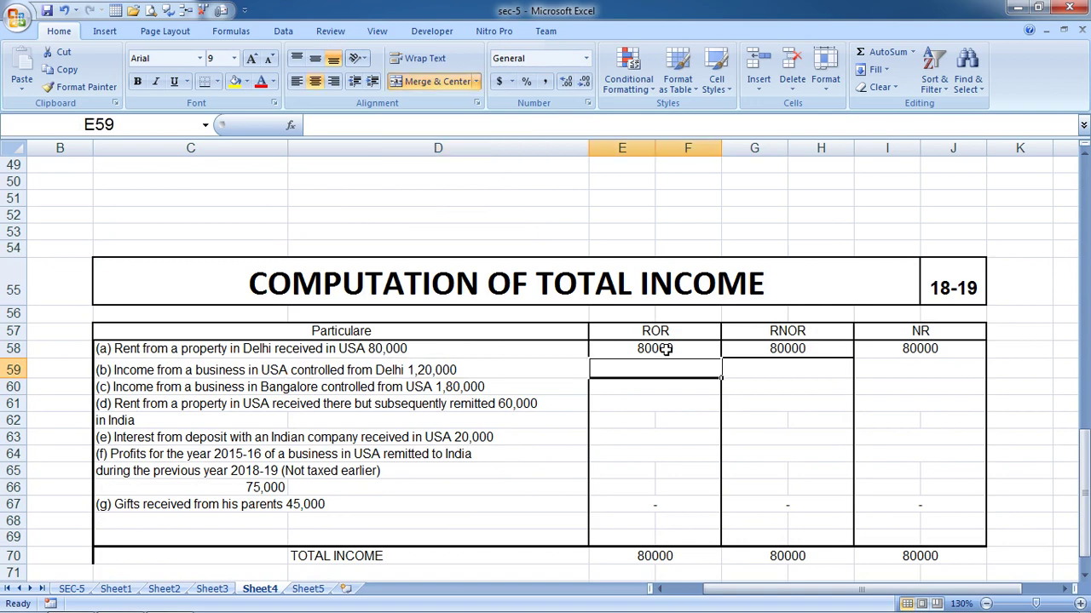
type("120")
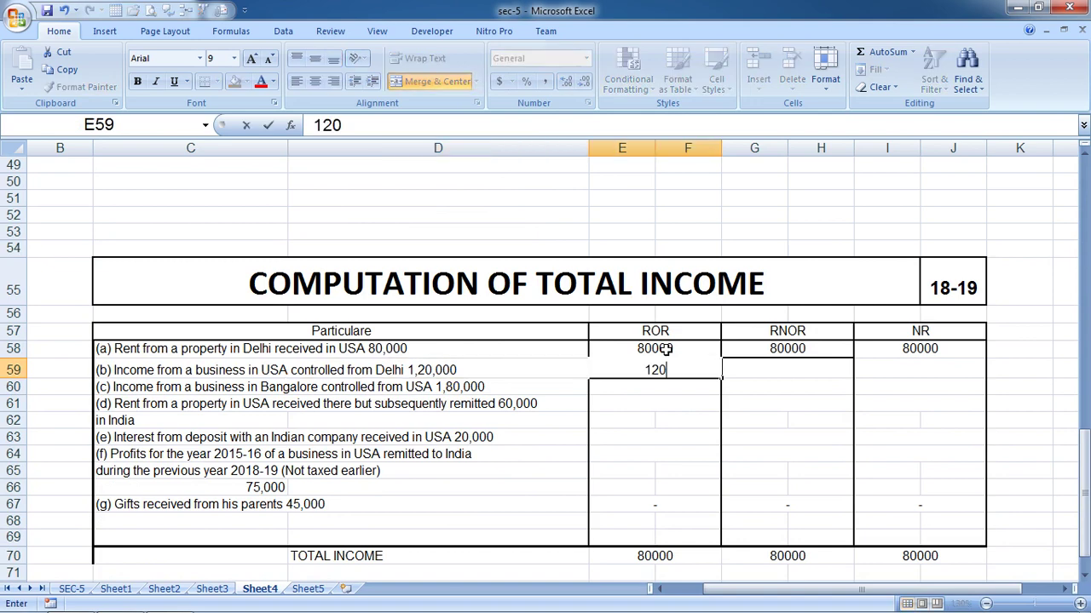
type("000")
key("Return")
key("Up")
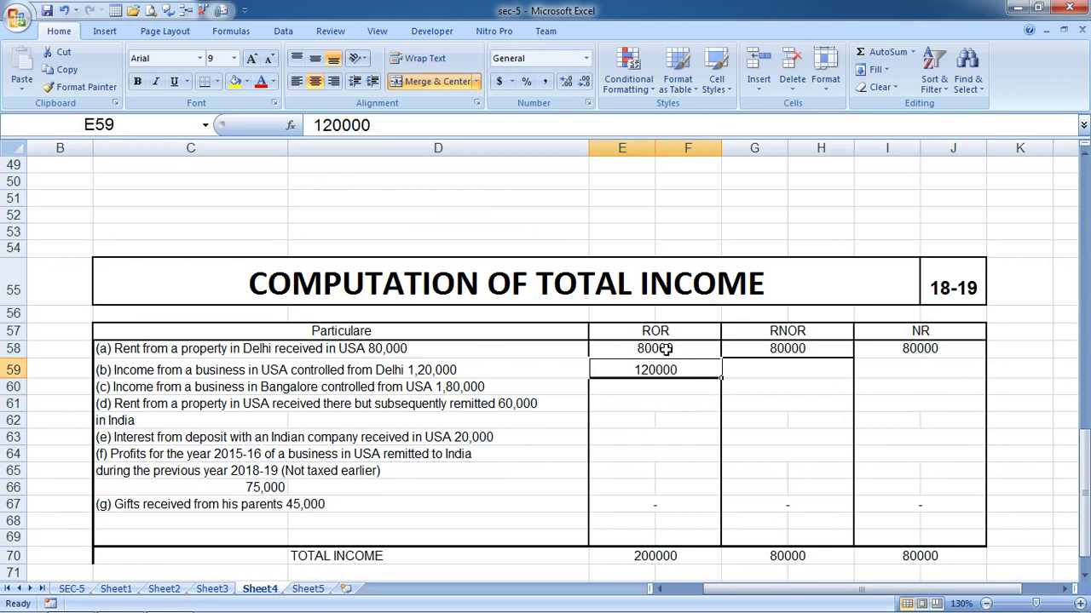
key("Right")
key("ctrl+r")
Enter 180000 for item (c) across ROR, RNOR and NR.
key("Left")
key("Down")
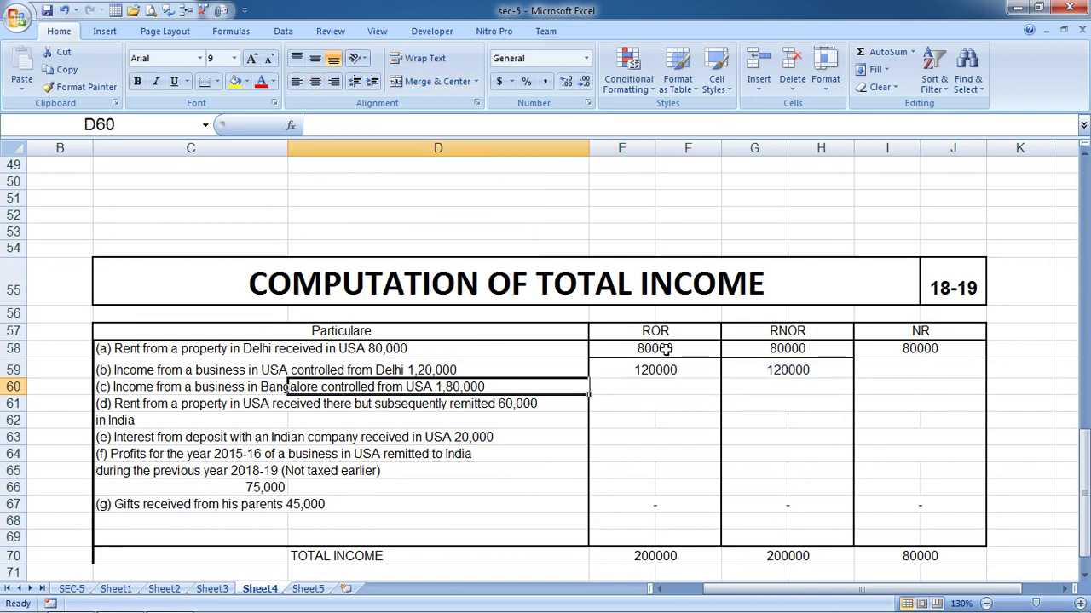
key("Left")
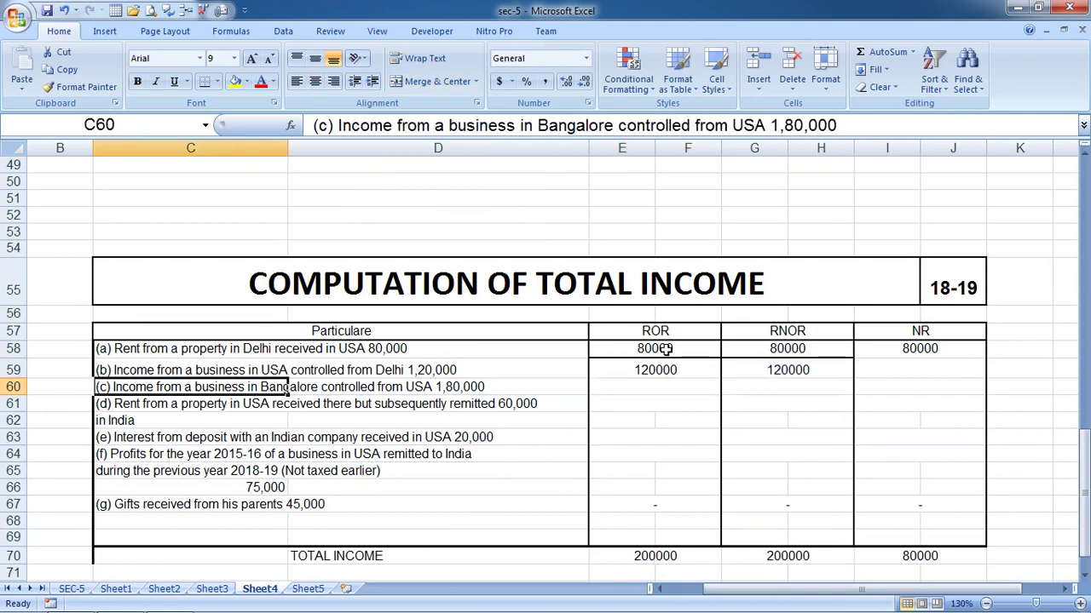
key("Right")
key("Right")
type("1")
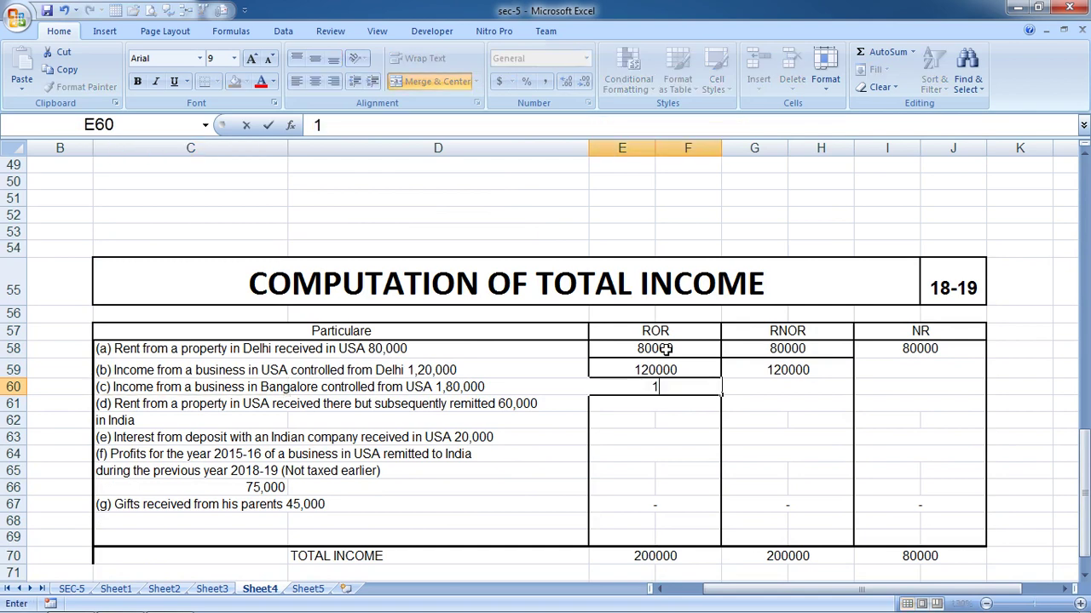
type("80000")
key("Return")
key("Up")
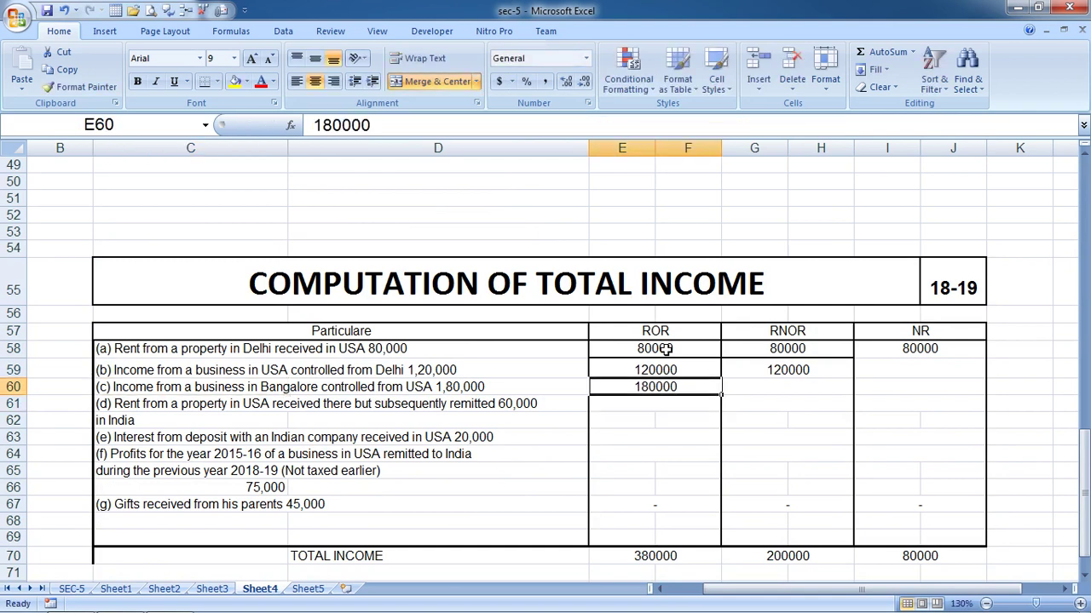
key("shift+Right")
key("shift+Right")
key("ctrl+r")
Enter 60000 for item (d) across ROR, RNOR and NR.
key("Left")
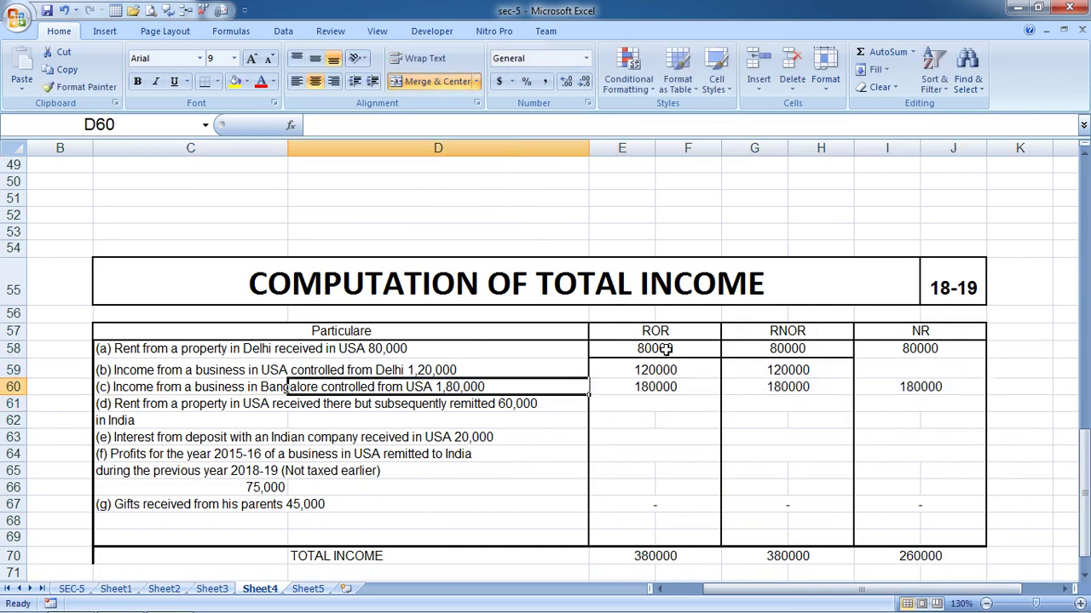
key("Left")
key("Down")
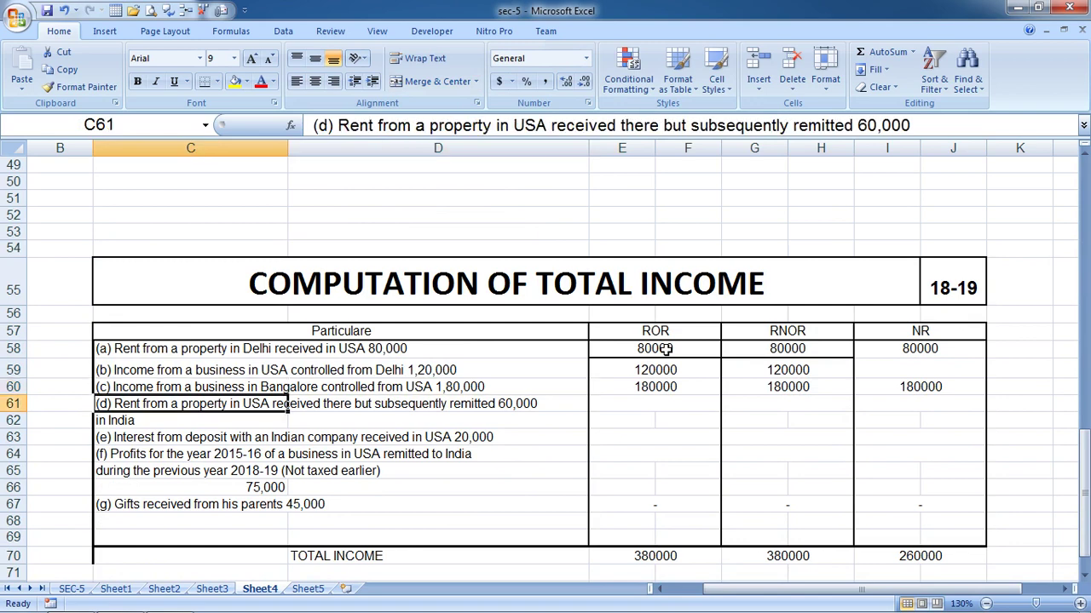
key("Right")
key("Right")
type("60")
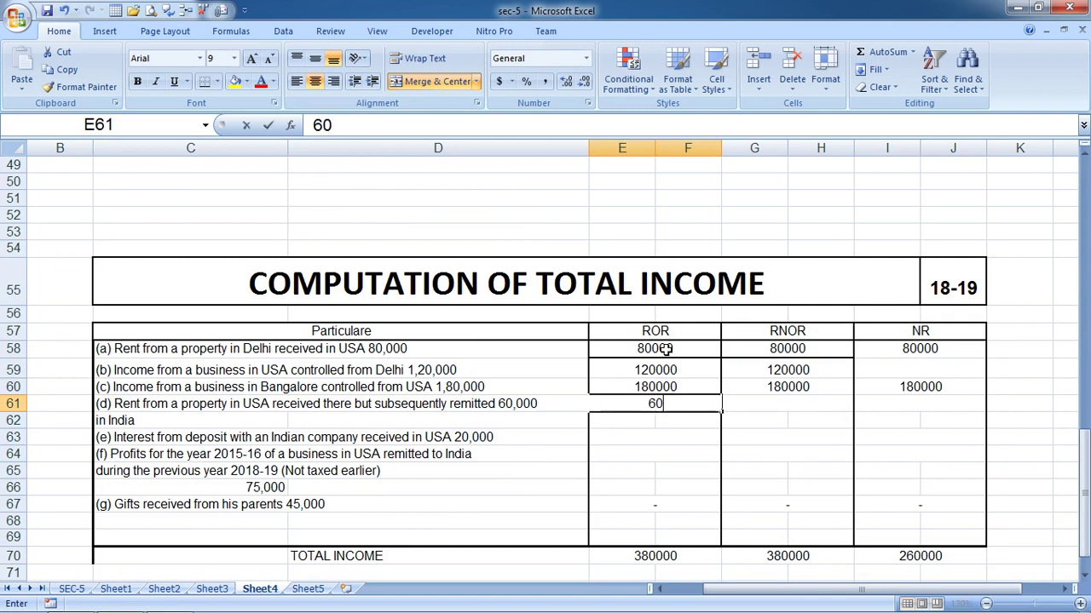
type("000")
key("ctrl+Return")
key("shift+Right")
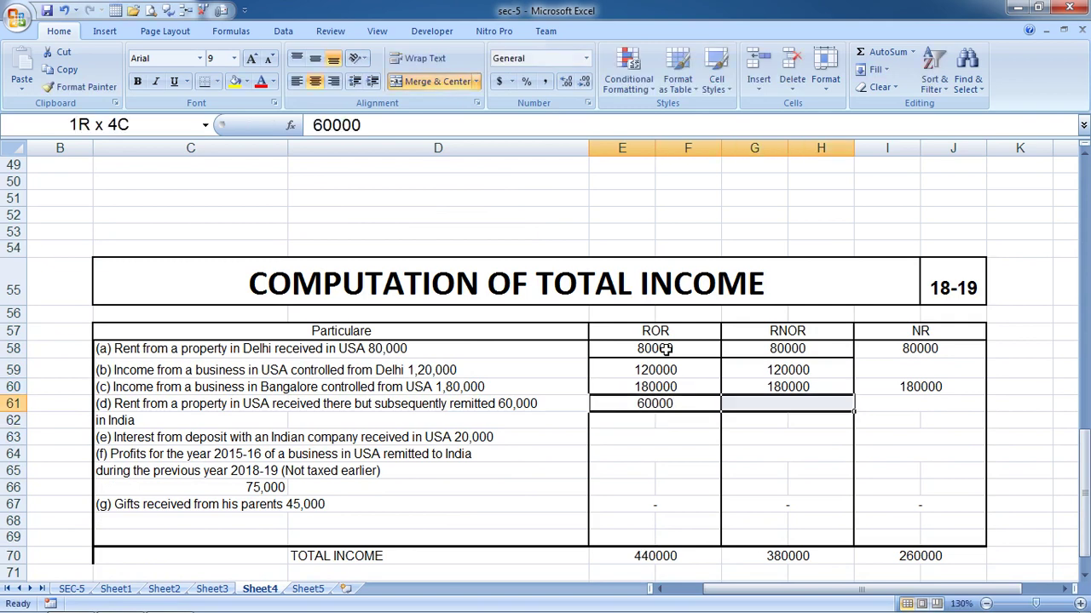
key("shift+Right")
key("ctrl+r")
Enter 20000 for item (e) and fill it across the residency columns.
key("Down")
key("Down")
key("Left")
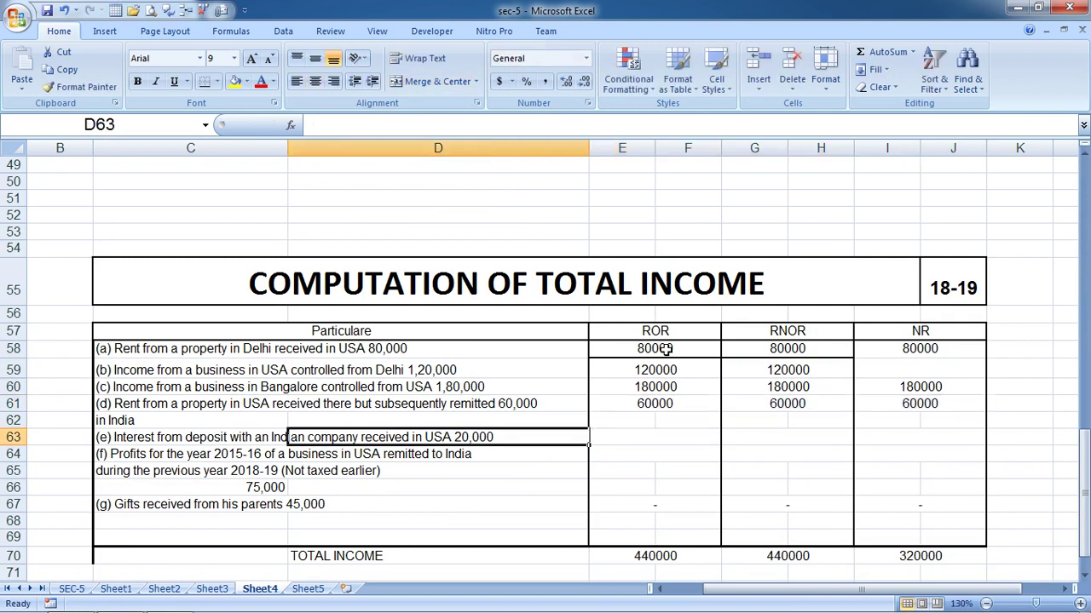
key("Left")
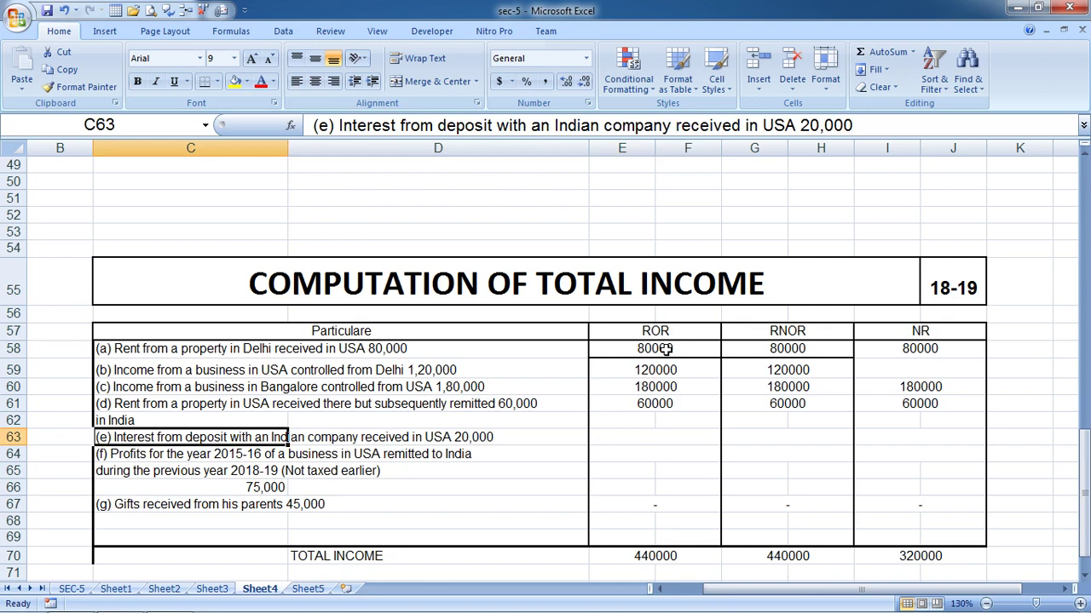
key("Right")
key("Right")
key("Left")
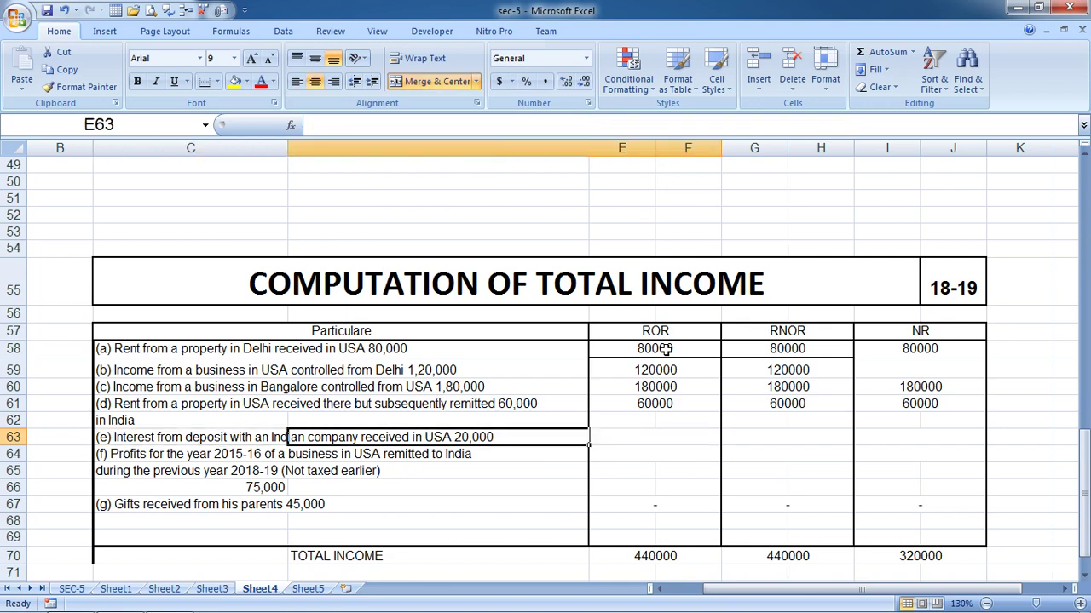
key("Left")
key("Right")
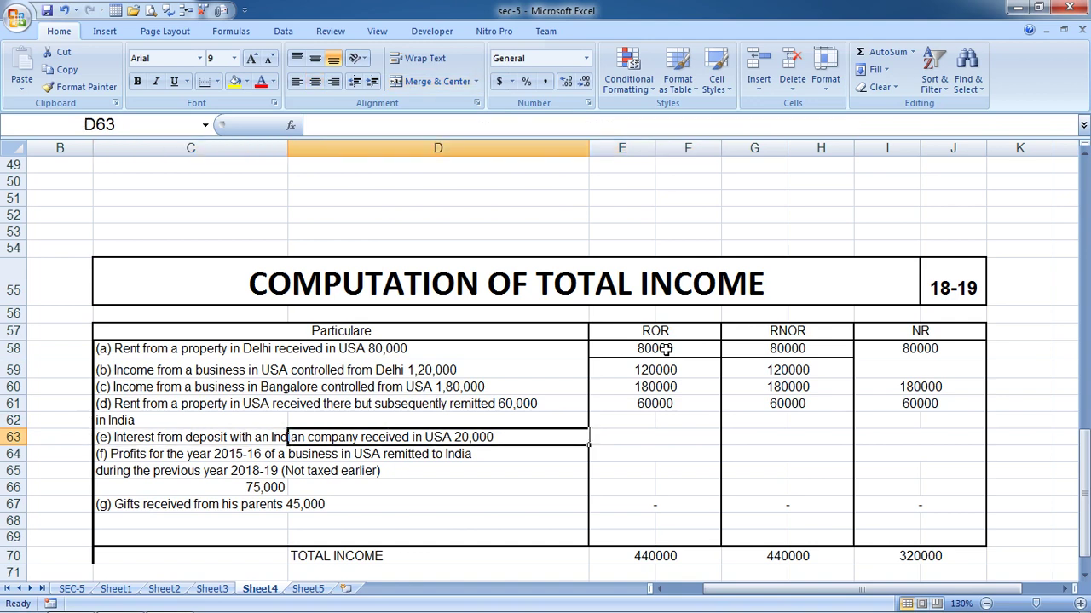
key("Right")
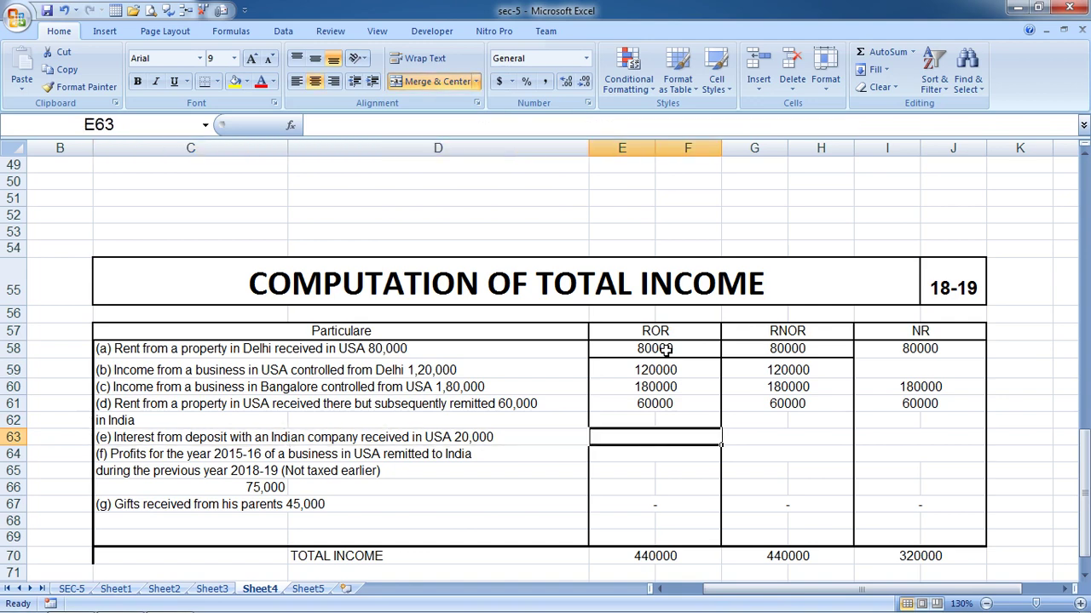
type("20000")
key("Return")
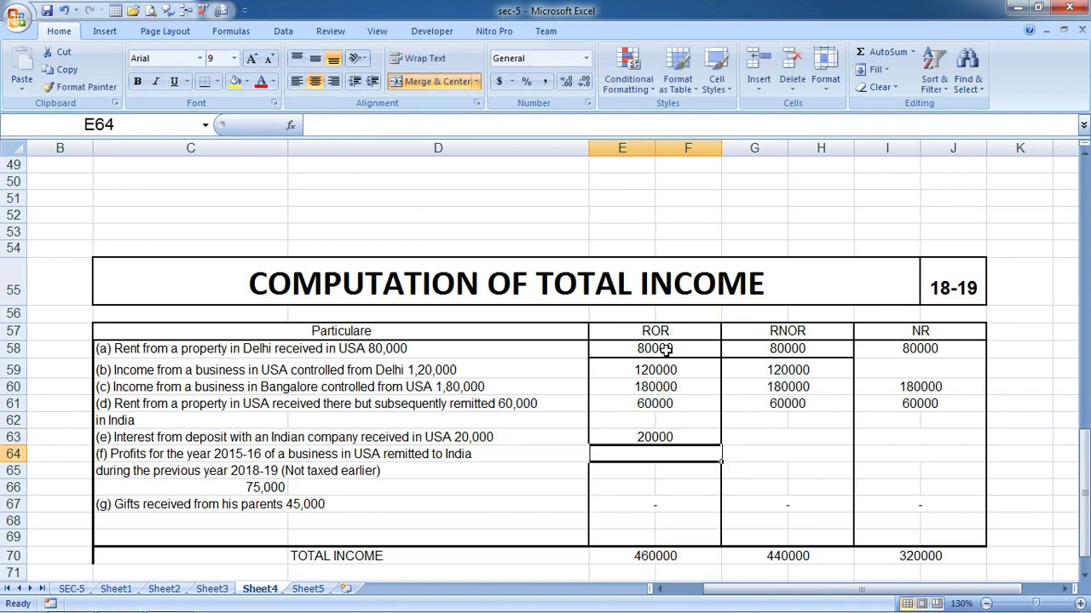
key("Up")
key("shift+Right")
key("shift+Right")
key("shift+Right")
key("shift+Left")
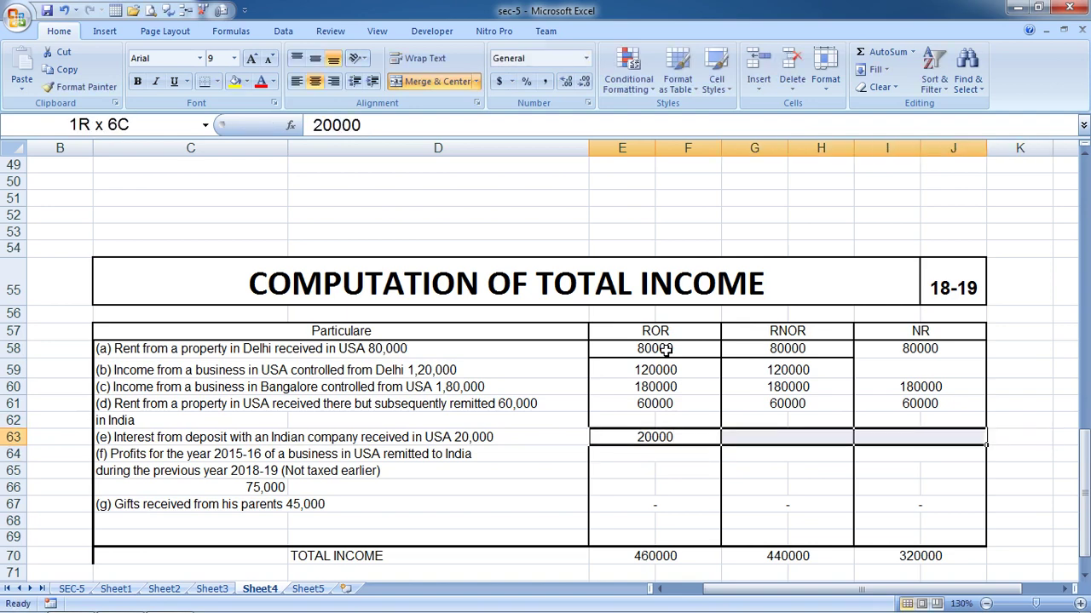
key("ctrl+r")
Mark item (f) as nil with '-' under ROR, RNOR and NR.
key("Left")
key("Down")
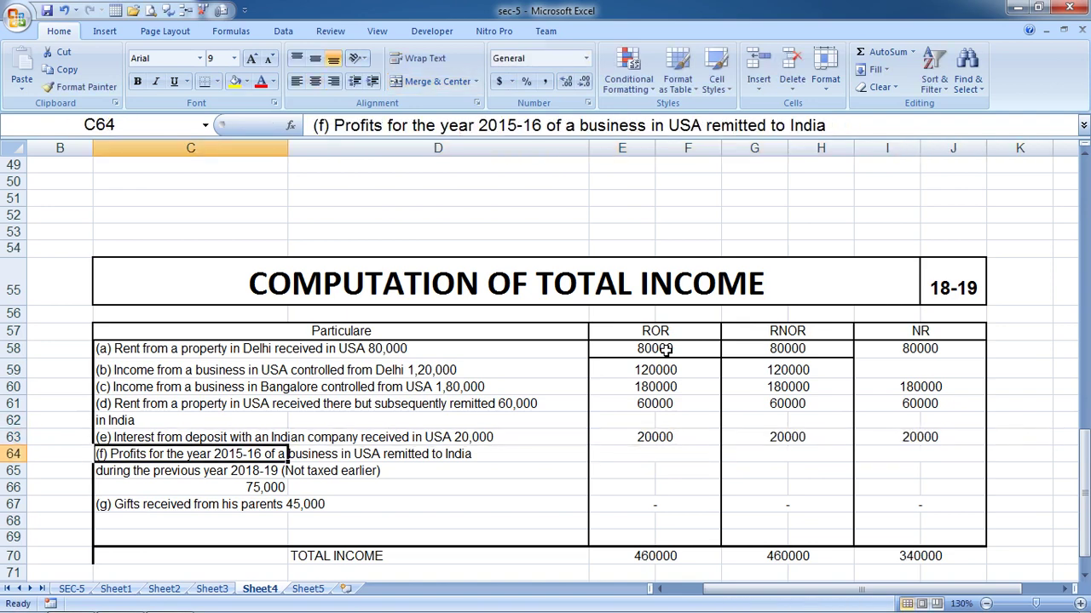
key("Right")
key("Right")
type("-")
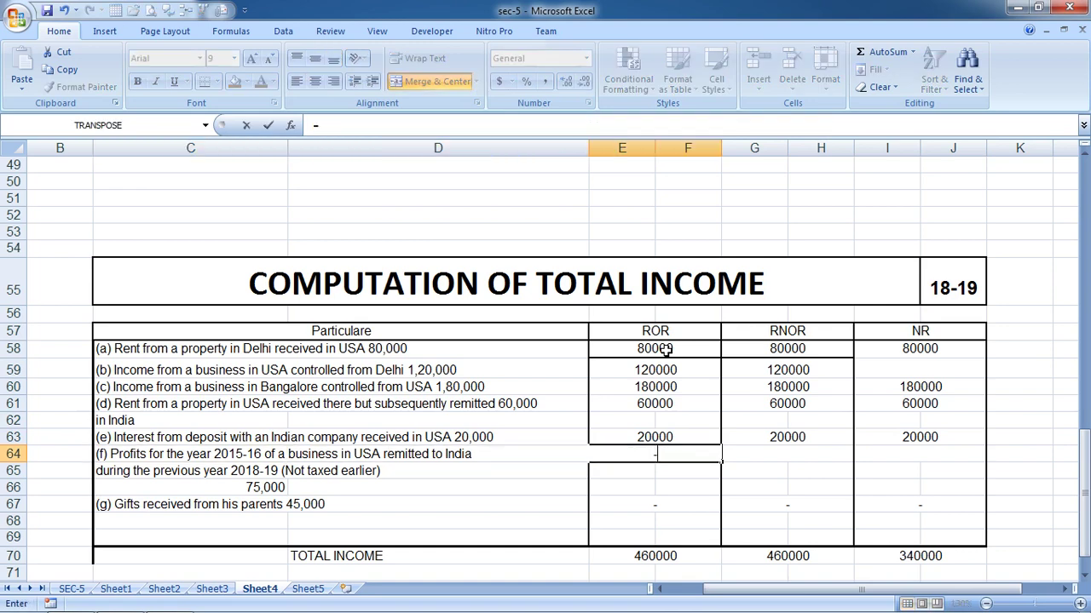
key("Return")
key("Up")
key("Right")
type("-")
key("Return")
key("Up")
key("Right")
type("-")
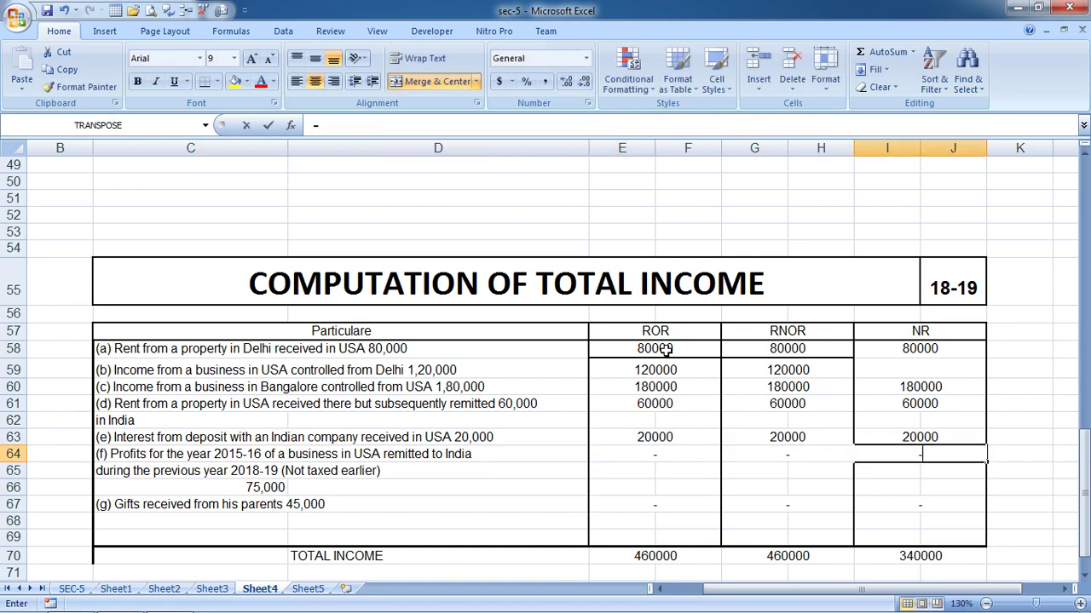
key("Left")
key("Left")
key("Left")
key("Left")
key("Down")
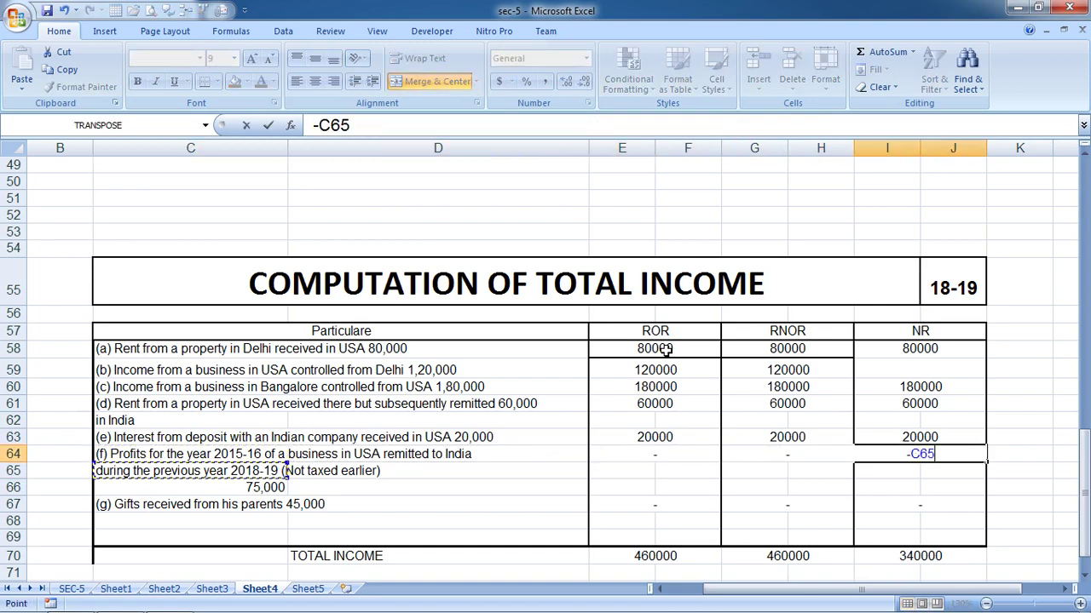
key("Escape")
type("-")
key("Return")
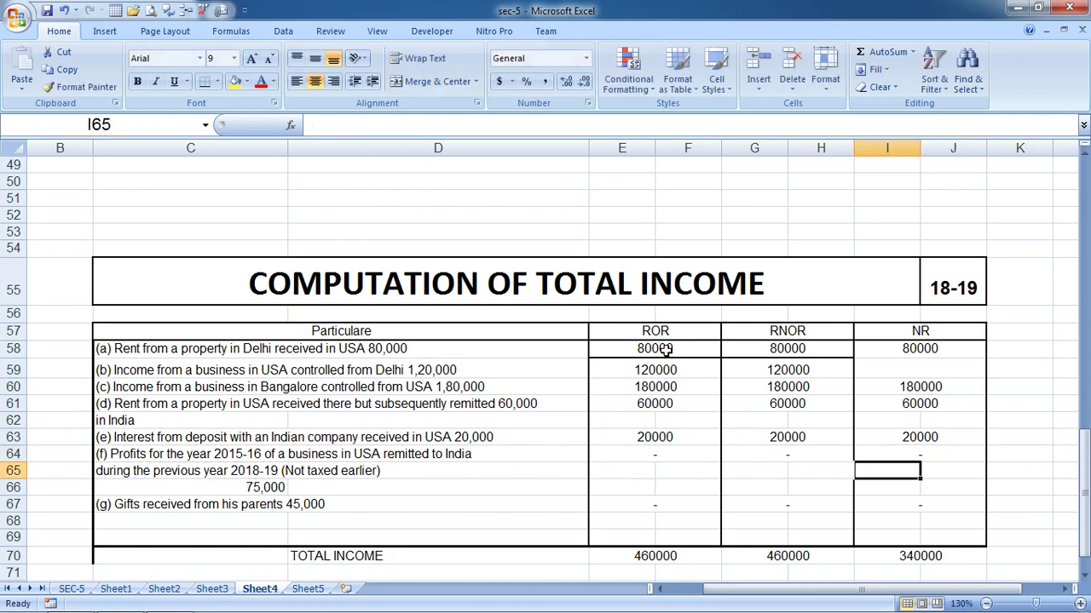
key("Left")
key("Left")
key("Left")
key("Down")
key("Down")
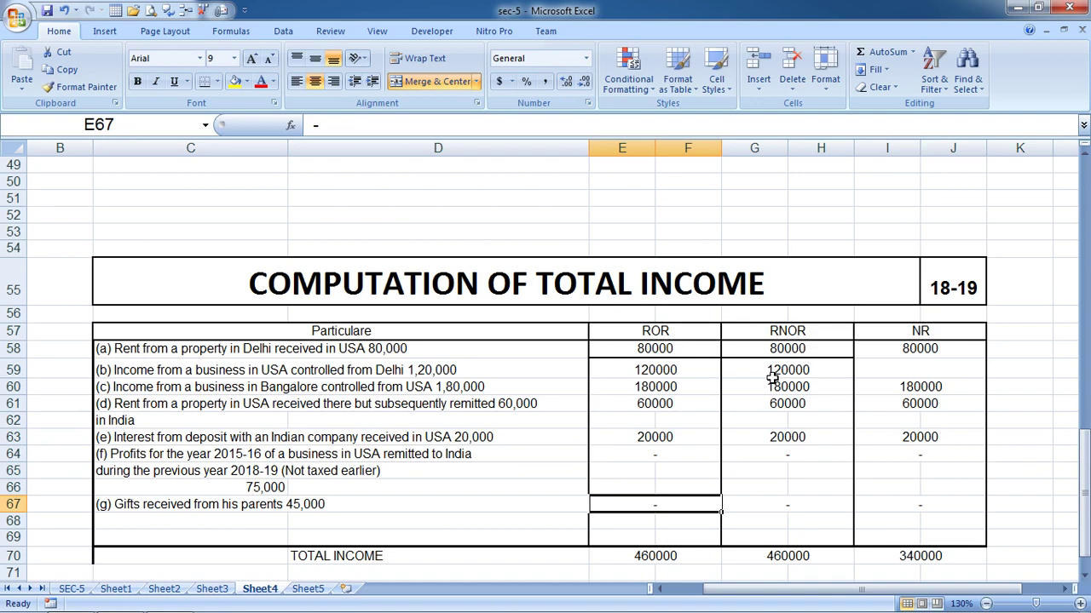
Switch to Sheet5 and scroll through Que. 5 down to the Scope of Total Income table.
left_click(307, 590)
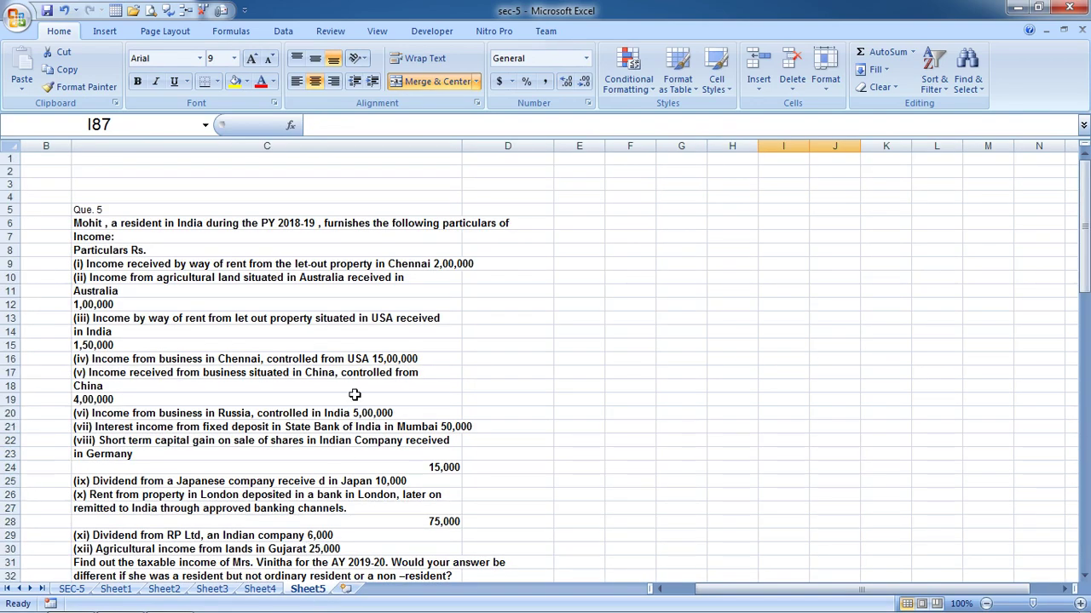
scroll(351, 397, "down", 11)
scroll(349, 401, "down", 5)
scroll(349, 401, "down", 2)
scroll(352, 401, "up", 1, "ctrl")
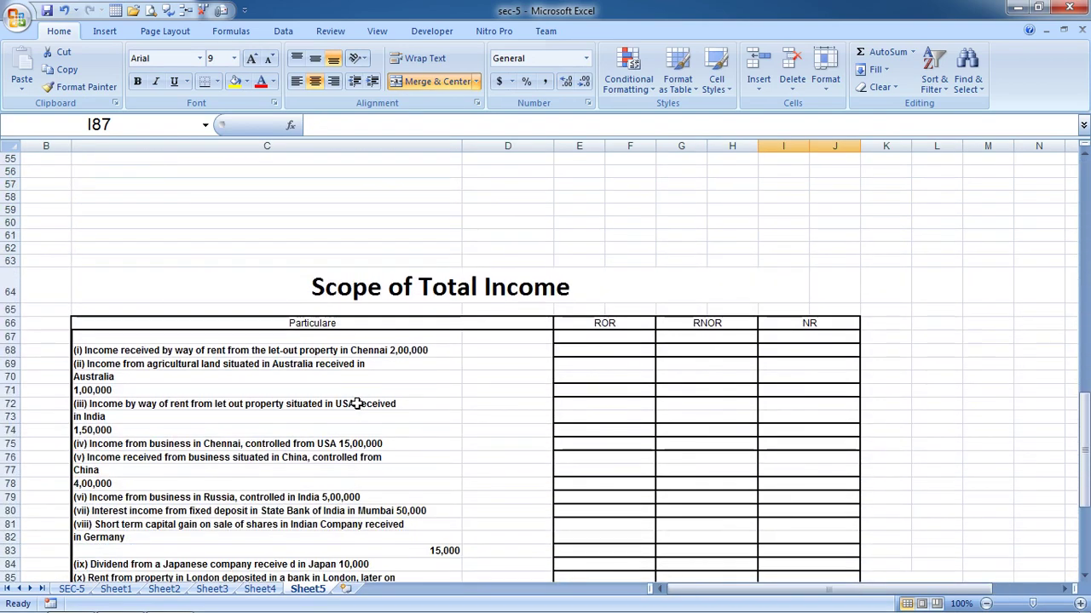
scroll(356, 402, "up", 1, "ctrl")
scroll(358, 403, "down", 2)
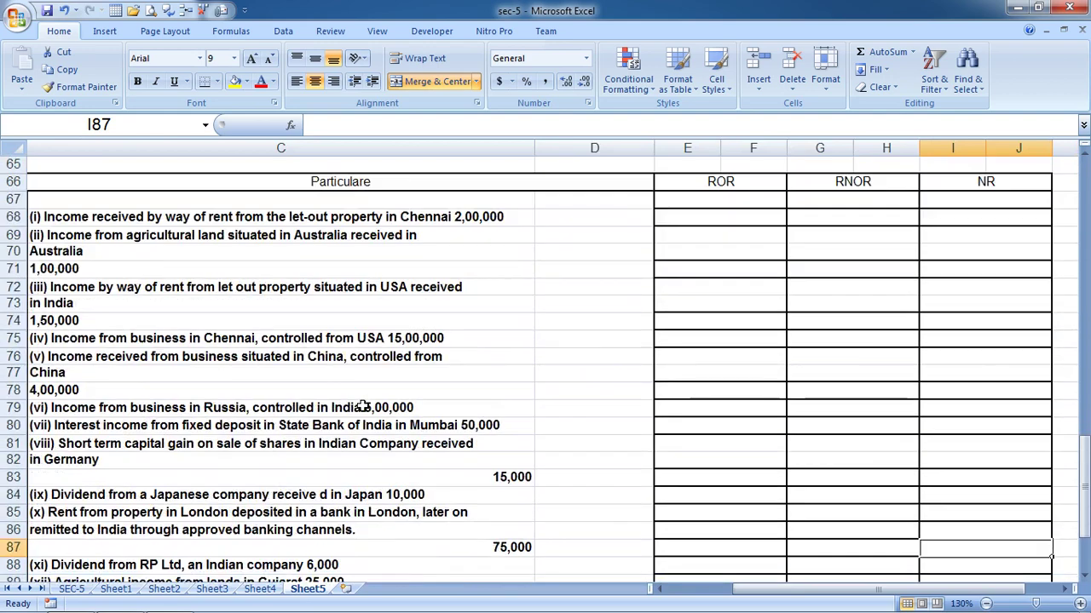
scroll(224, 233, "up", 4)
scroll(224, 233, "up", 11)
scroll(231, 260, "up", 3)
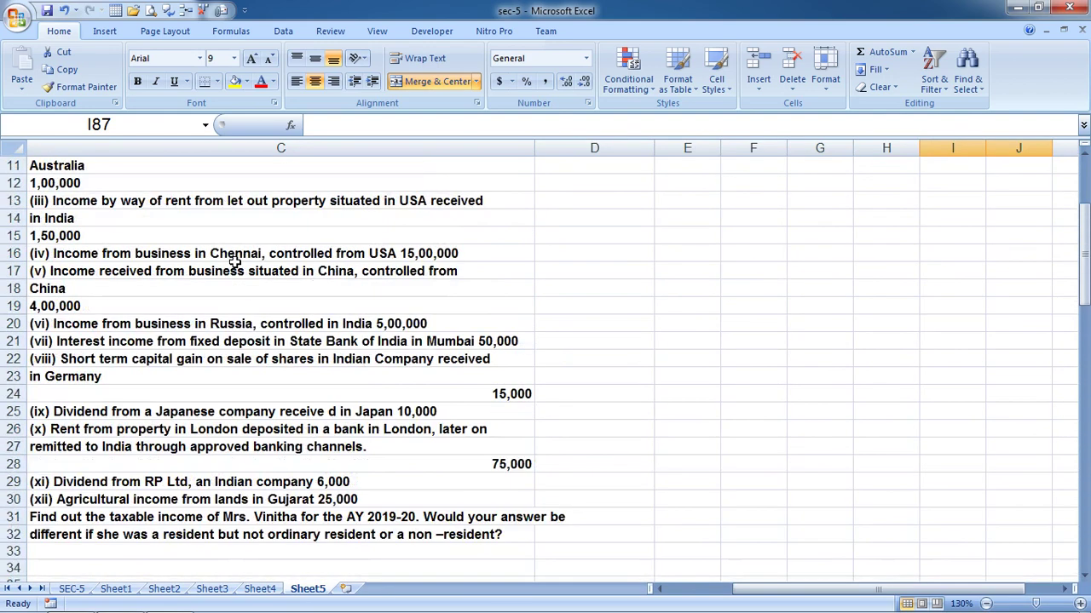
scroll(231, 264, "up", 3)
scroll(233, 265, "up", 1)
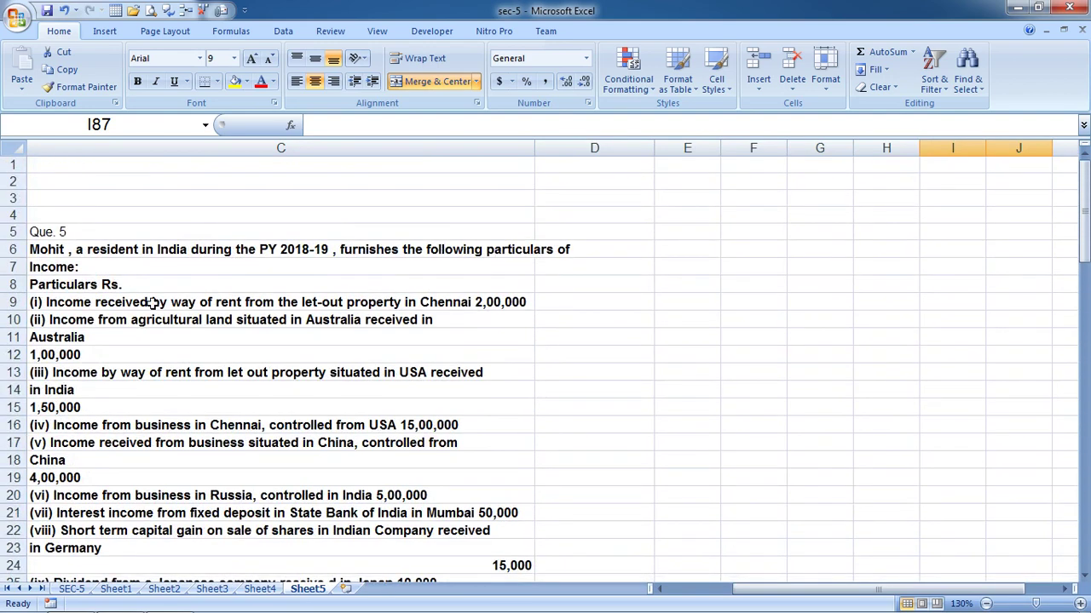
scroll(204, 425, "down", 12)
scroll(202, 422, "down", 5)
scroll(201, 424, "down", 2)
scroll(202, 423, "down", 1)
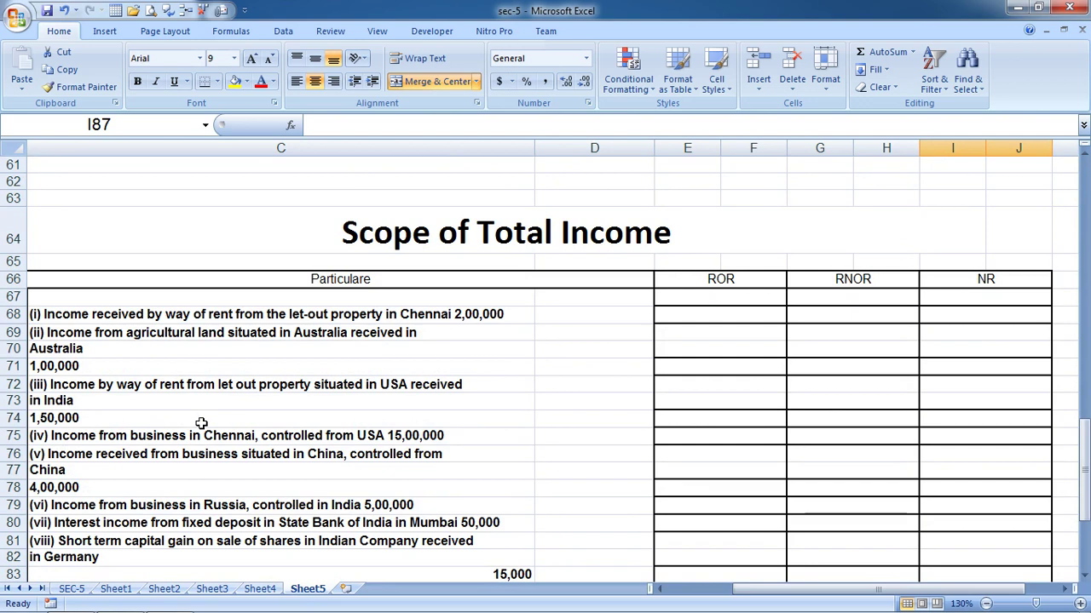
Enter 200000 for item (i) and fill it across ROR, RNOR and NR.
left_click(680, 322)
type("20")
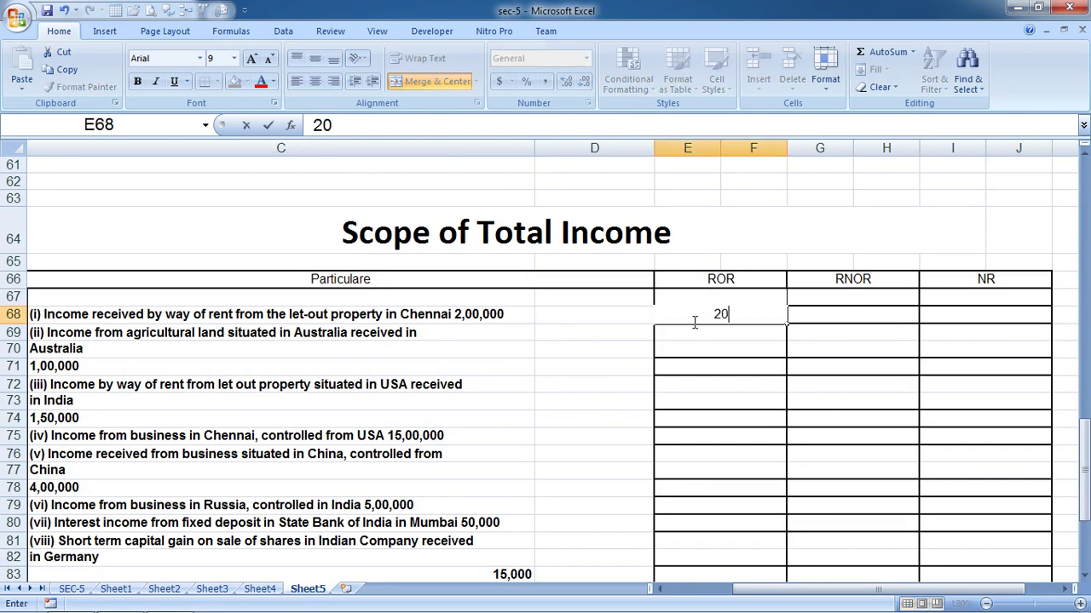
type("0000")
key("Return")
left_click(693, 320)
key("shift+Right")
key("shift+Right")
key("shift+Right")
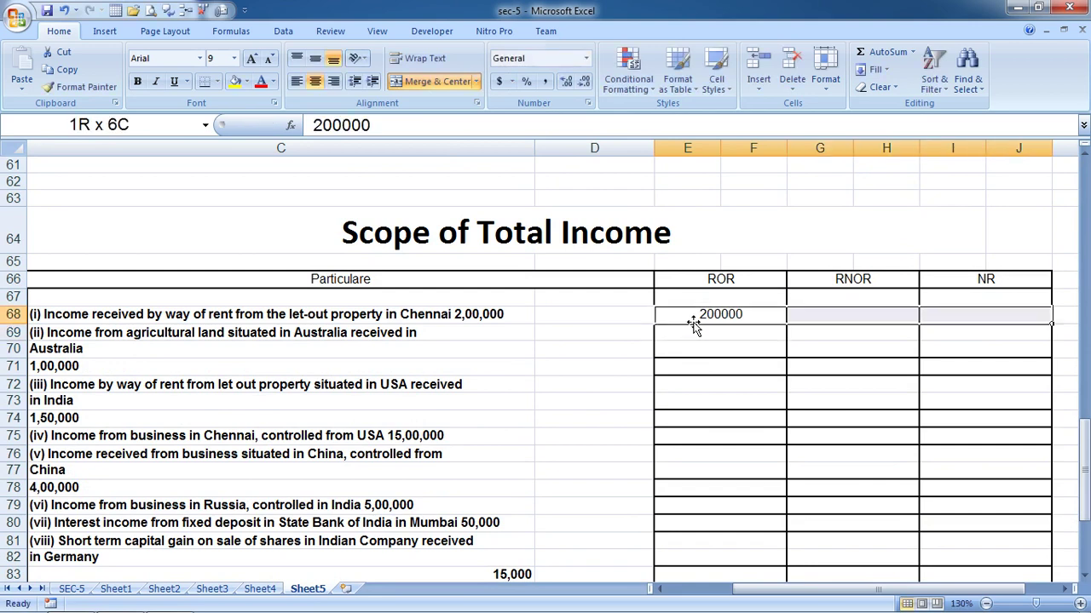
key("ctrl+r")
Enter 100000 for item (ii) under ROR only, in cell E71.
key("Left")
key("Left")
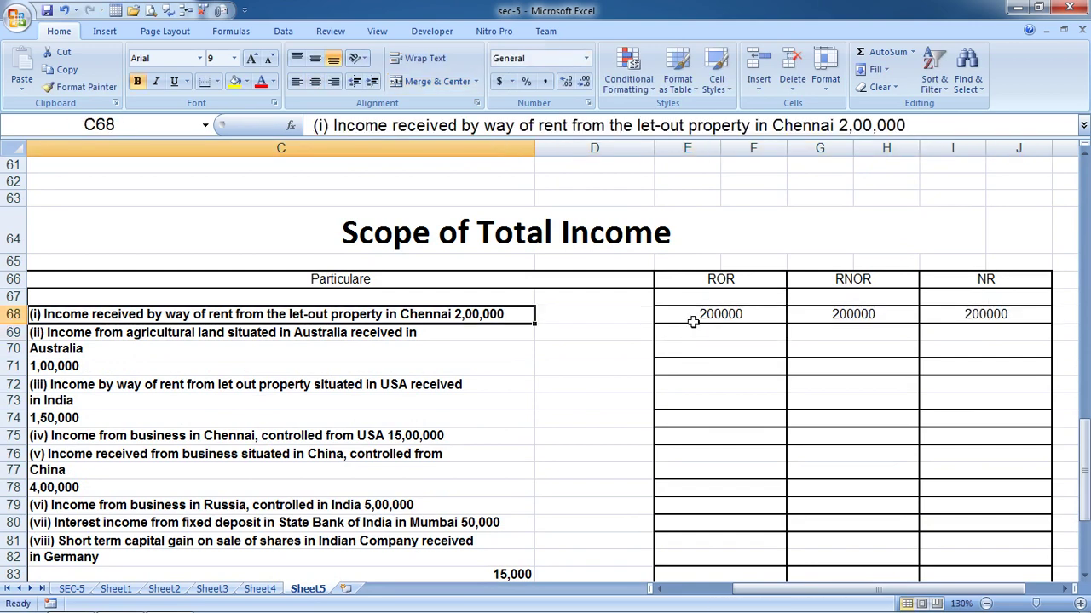
key("Down")
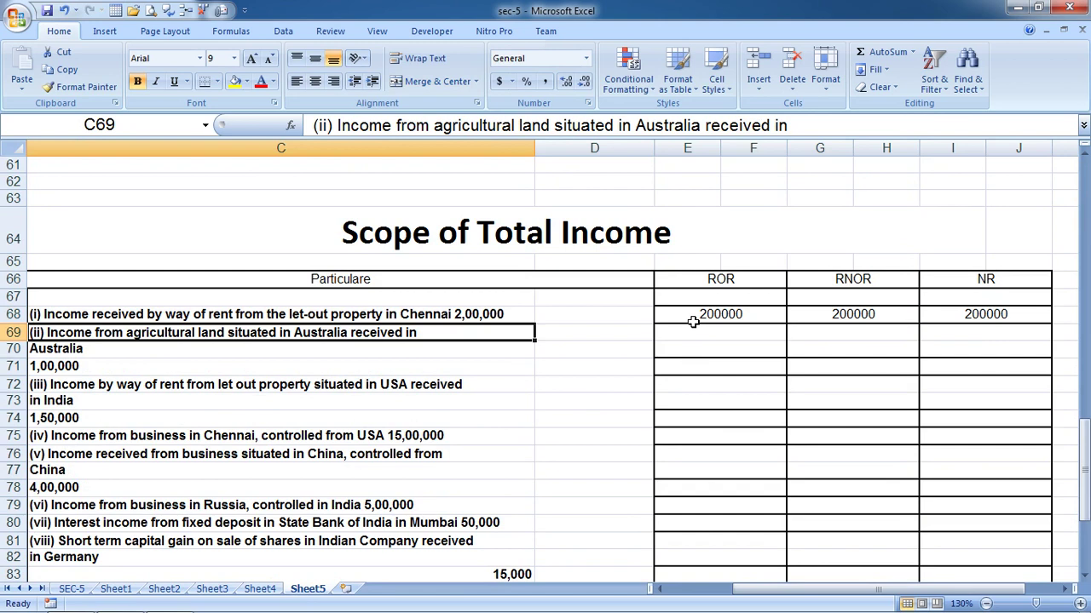
key("Down")
key("Down")
key("Right")
key("Right")
type("100")
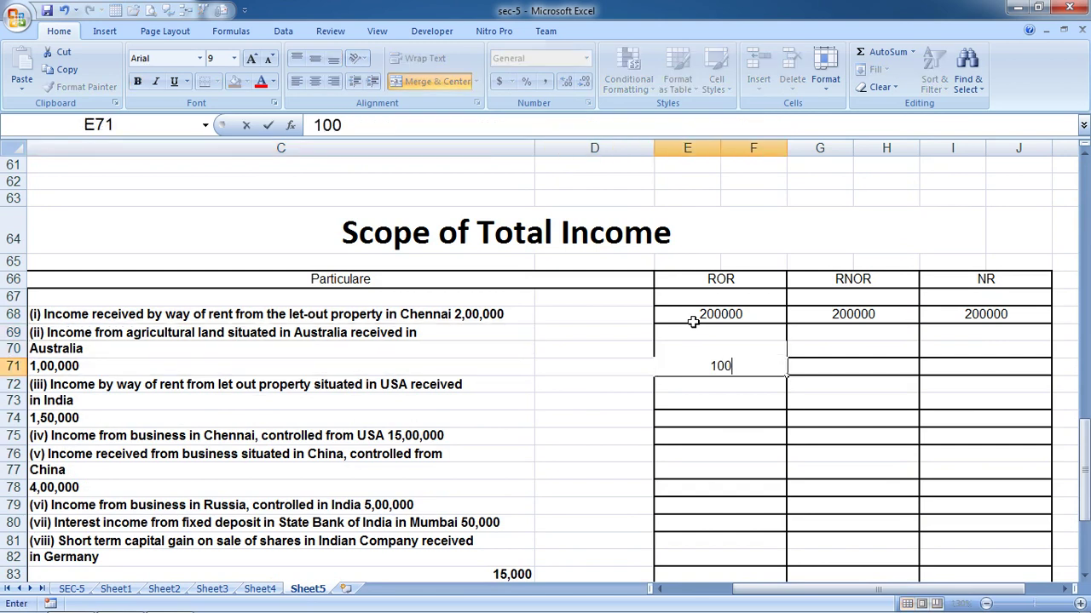
type("000")
key("Return")
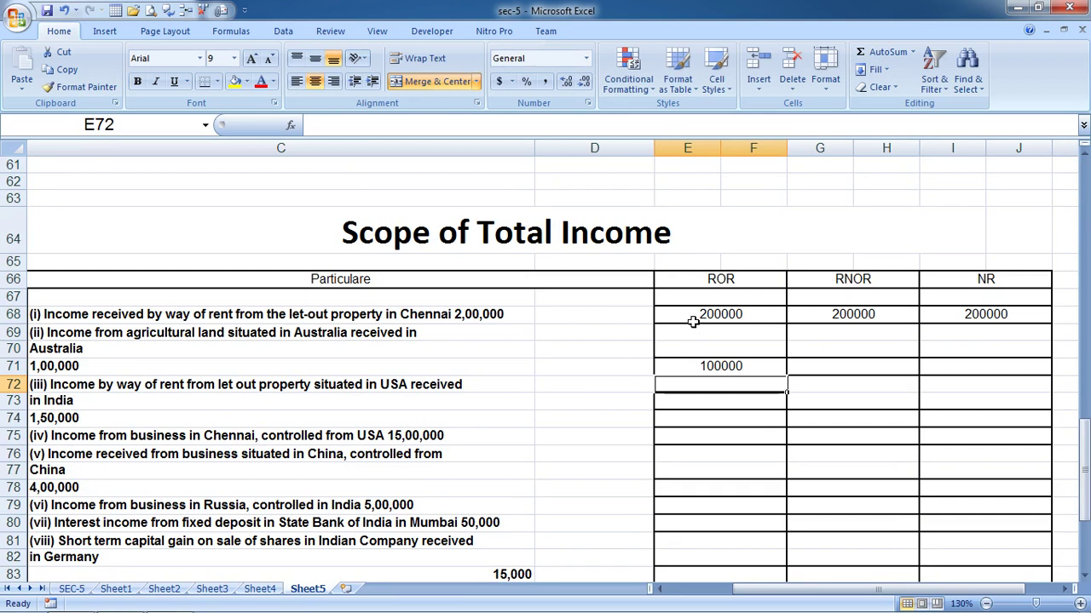
Enter 150000 for item (iii) in E74 and fill it across RNOR and NR.
key("Left")
key("Left")
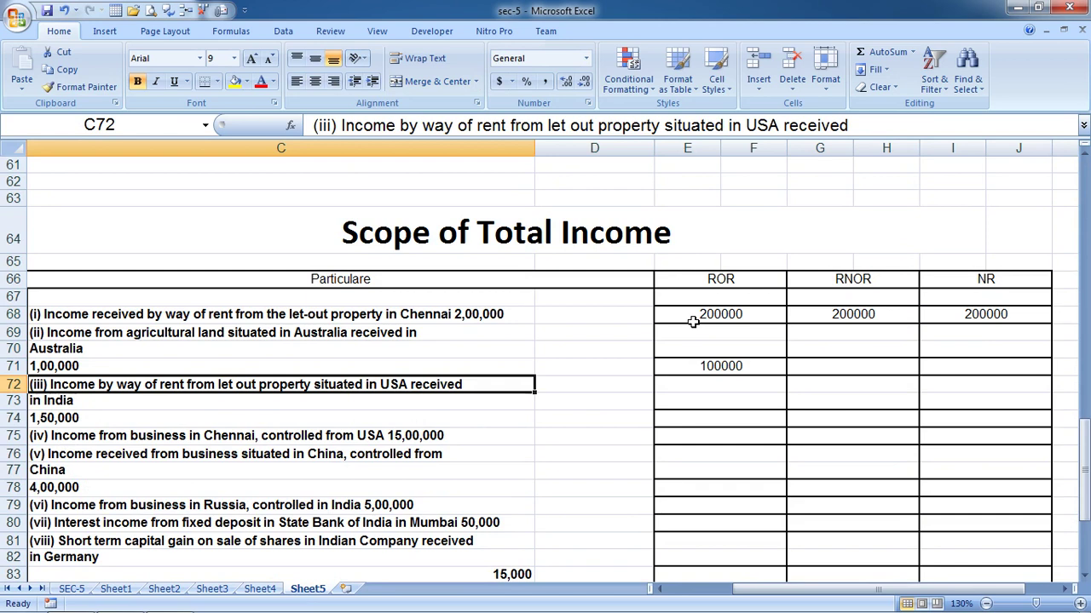
key("Down")
key("Down")
key("Right")
key("Right")
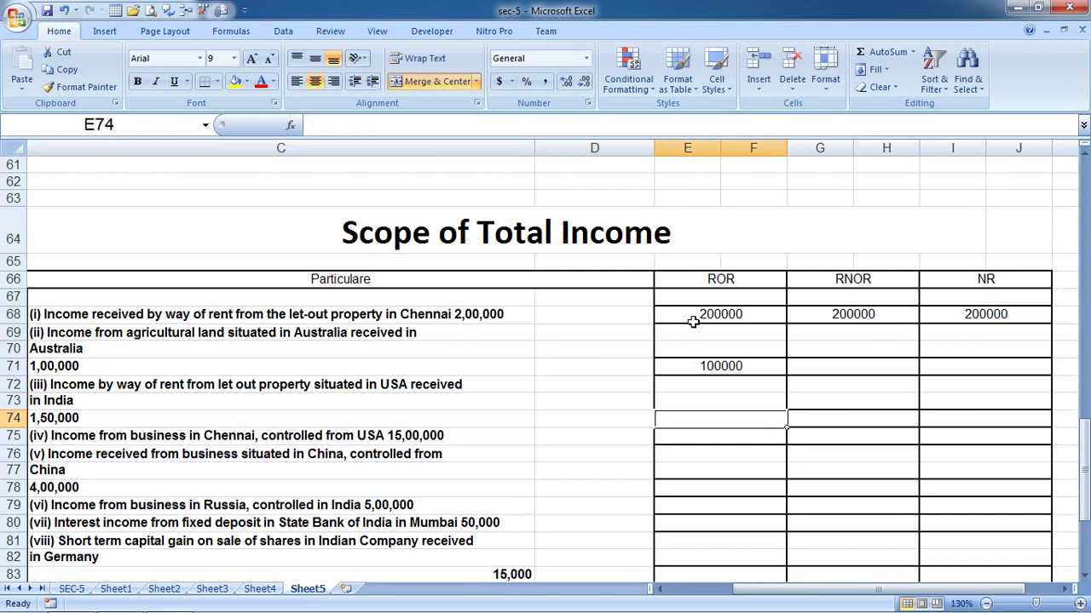
type("150000")
key("shift+Right")
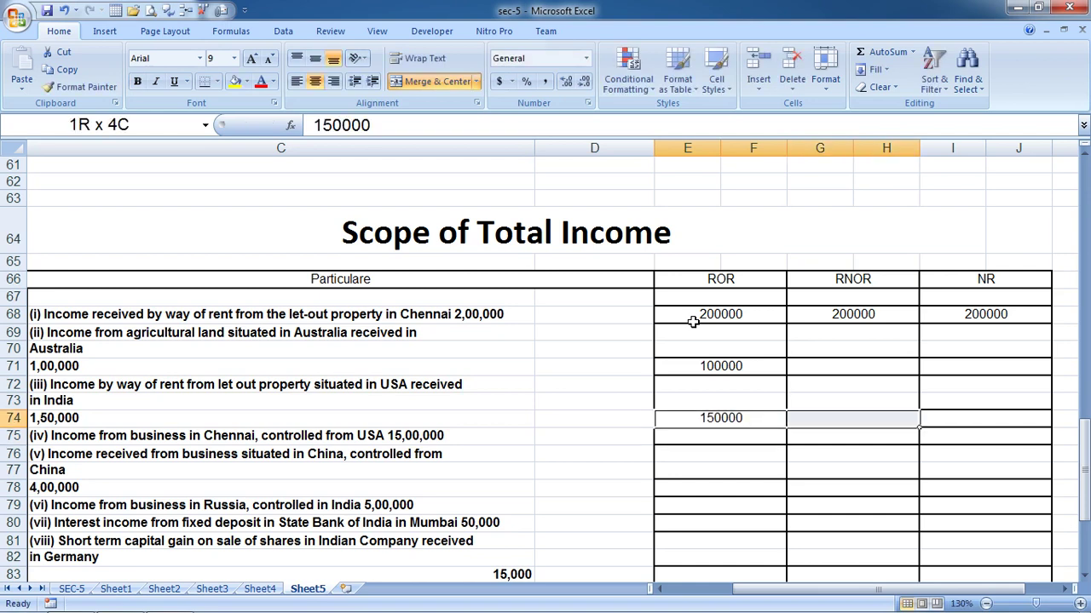
key("shift+Right")
key("ctrl+r")
key("Left")
key("Left")
key("Left")
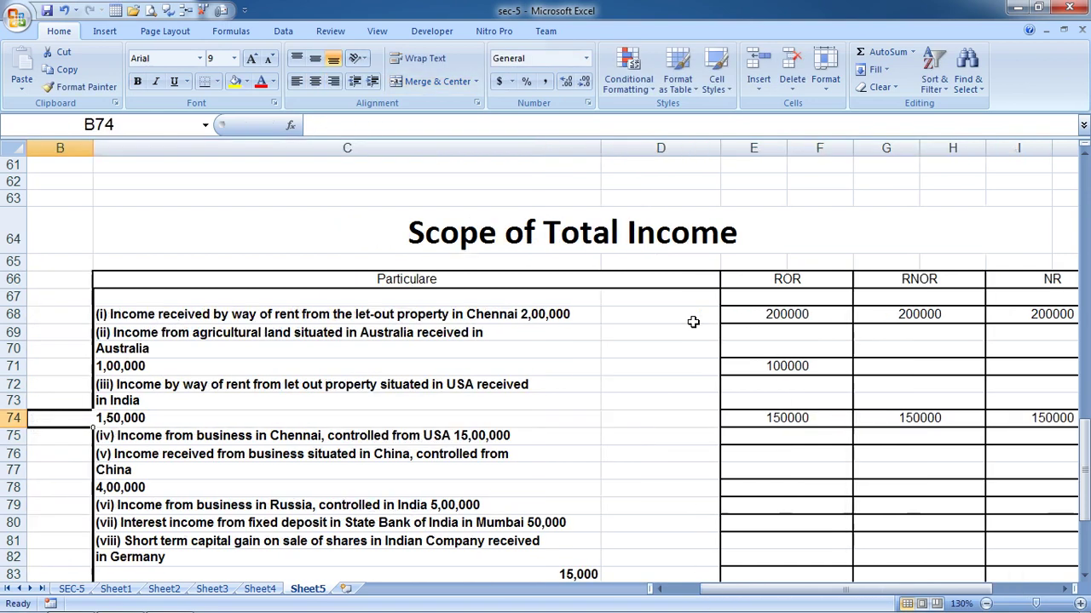
key("Down")
key("Right")
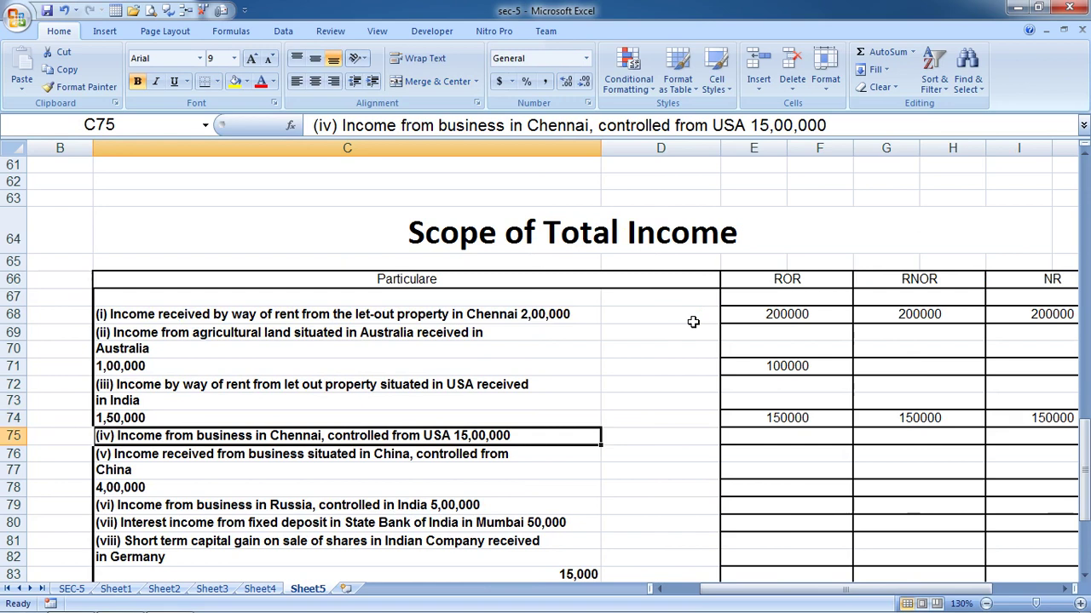
Enter 1500000 for item (iv) under ROR, RNOR and NR in row 75.
key("Right")
key("Right")
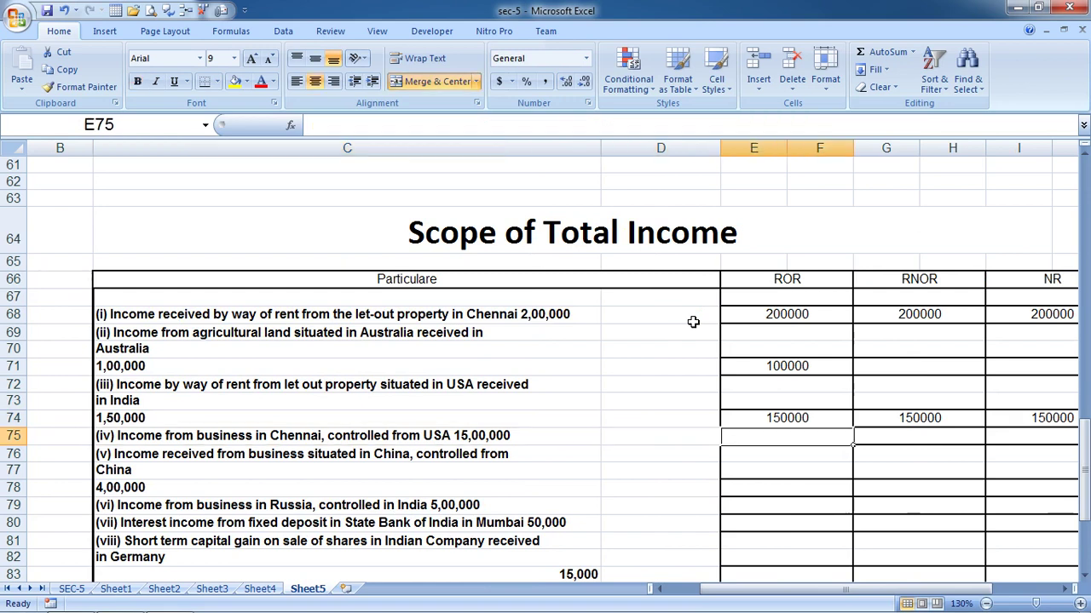
type("15000")
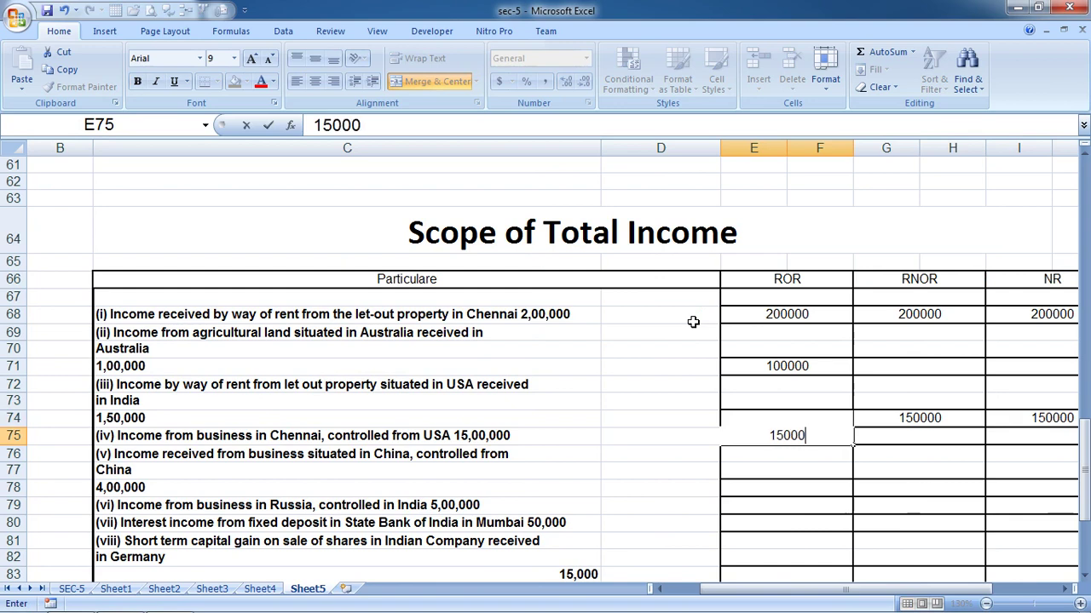
type("00")
key("Return")
key("Up")
key("shift+Right")
key("shift+Right")
key("shift+Right")
key("shift+Right")
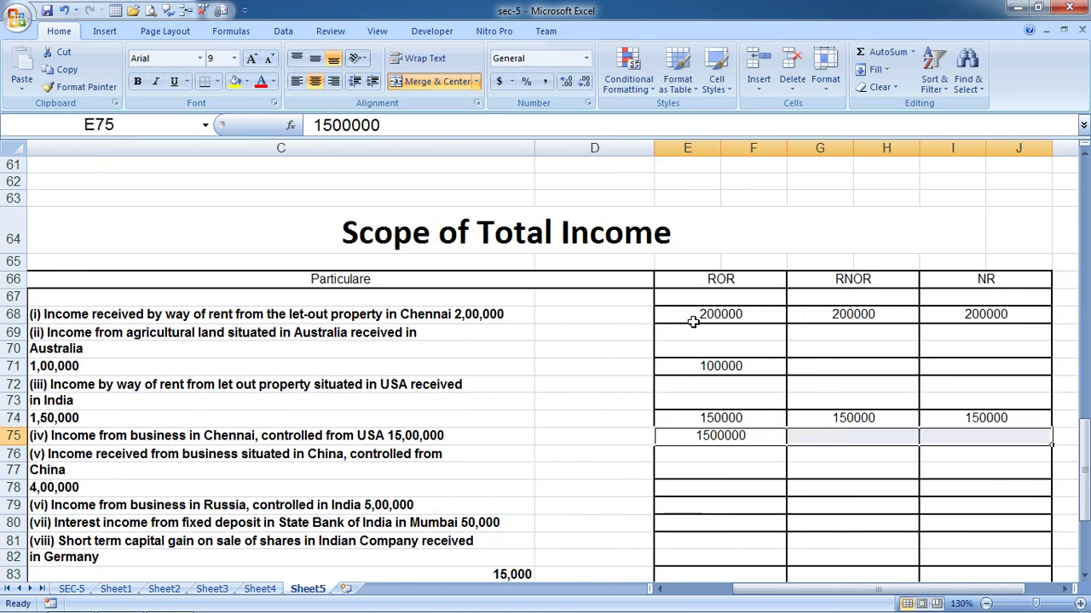
key("ctrl+r")
Enter 400000 for item (v) under ROR only in cell E78.
key("Left")
key("Left")
key("Down")
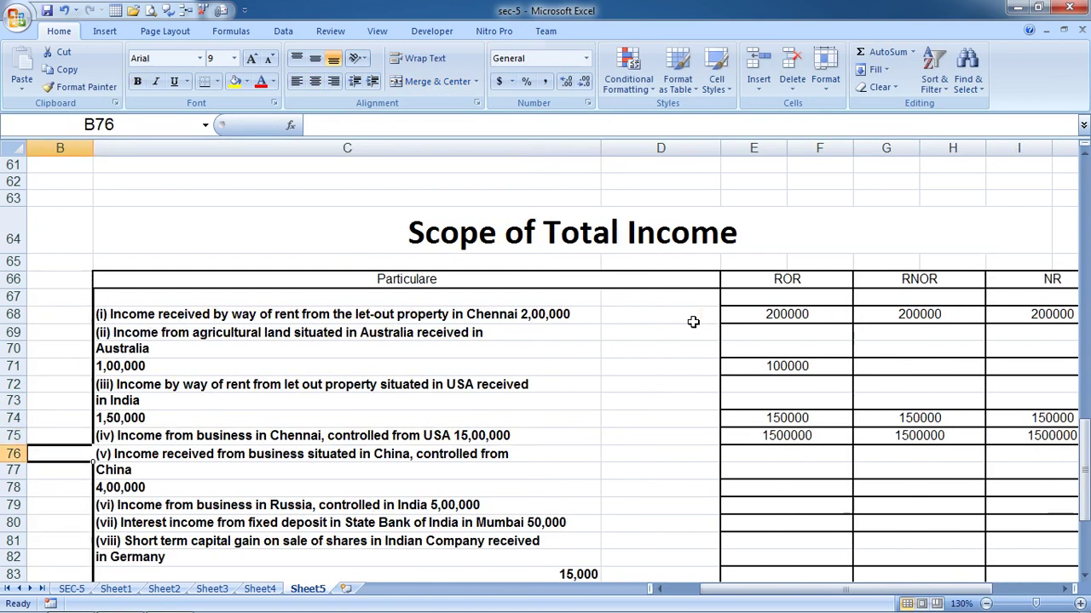
key("Down")
key("Right")
key("Up")
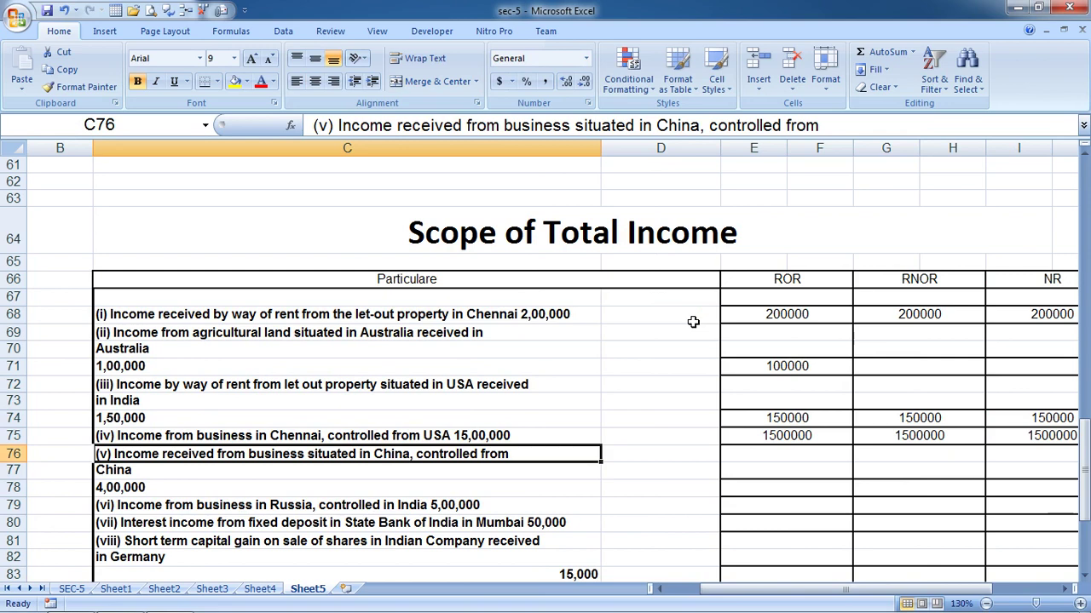
key("Down")
key("Down")
key("Right")
key("Right")
key("F2")
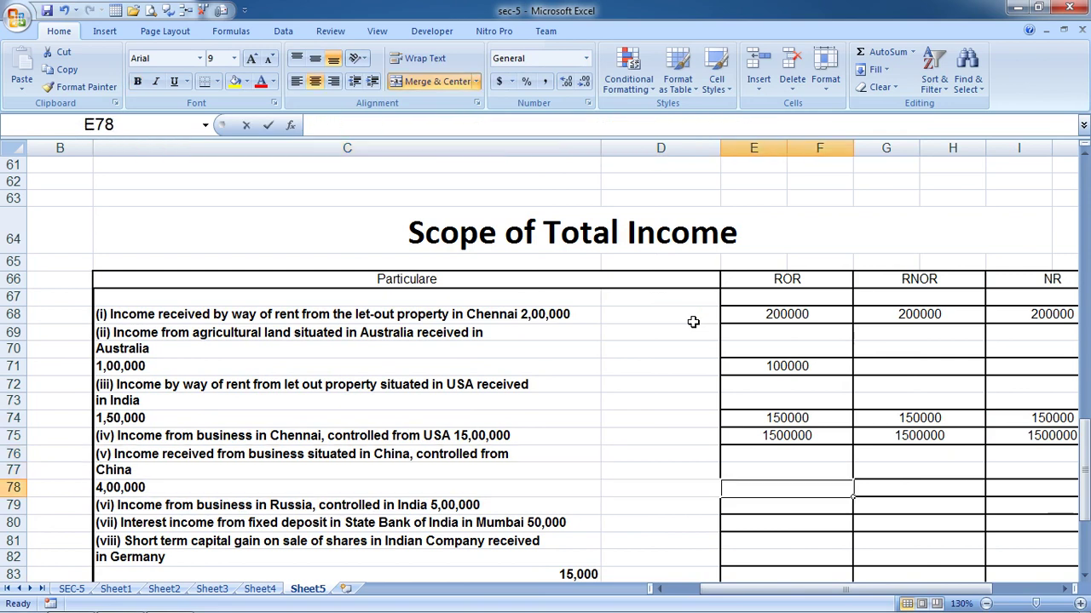
type("400000")
key("Return")
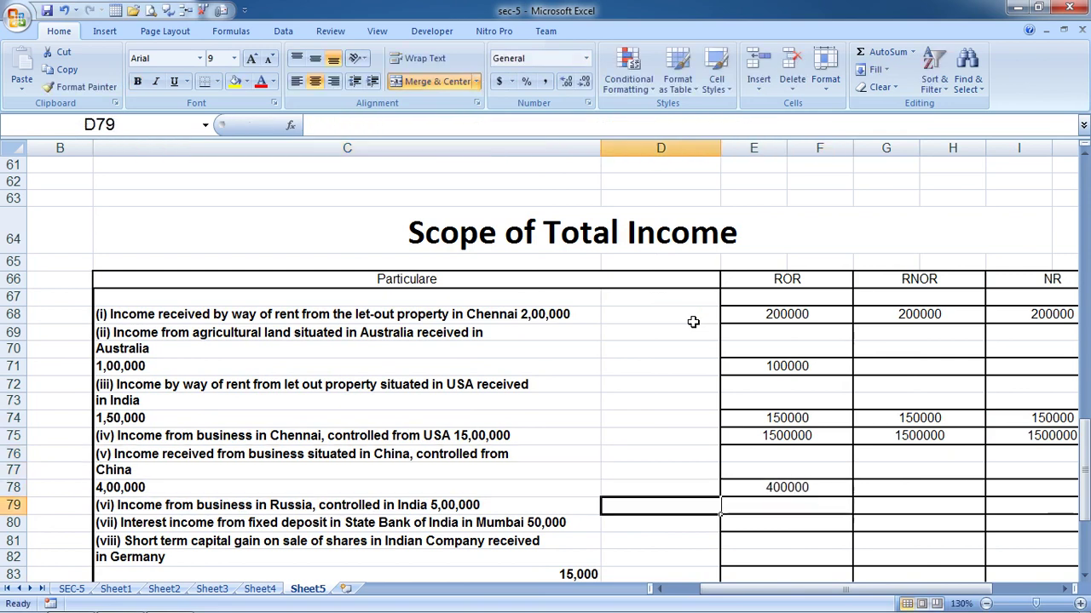
Enter item (vi)'s ROR amount in E79, correcting it from 50000 to 500000.
key("Left")
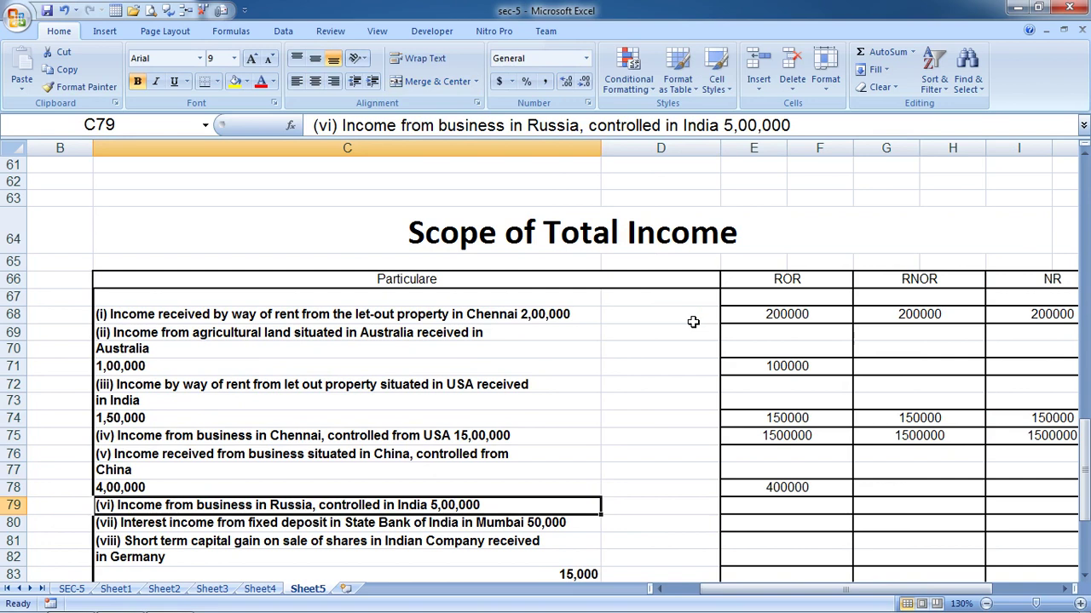
key("Right")
key("Left")
key("Right")
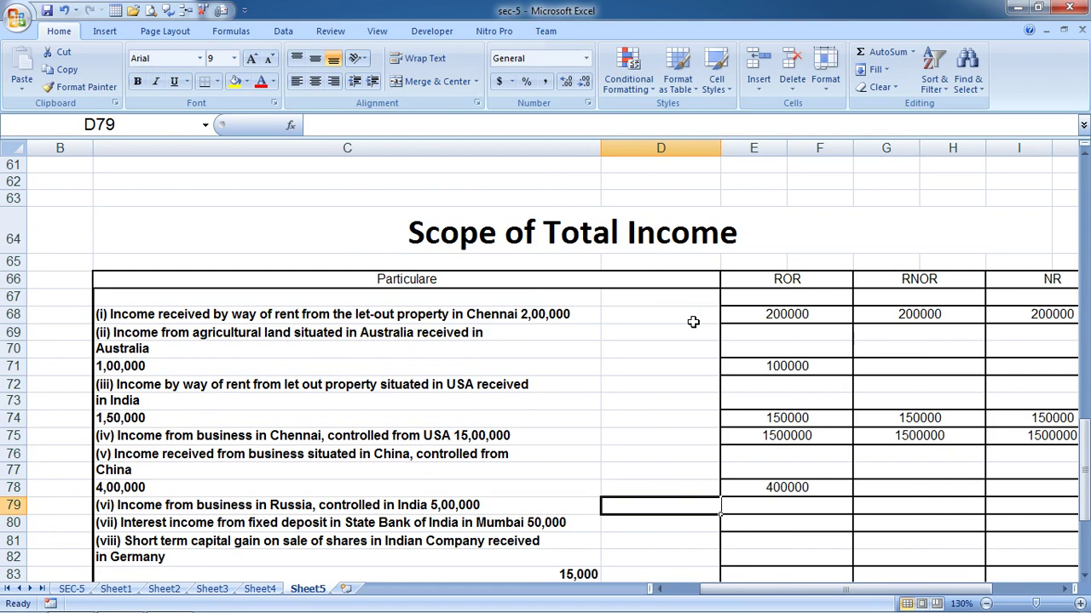
key("Right")
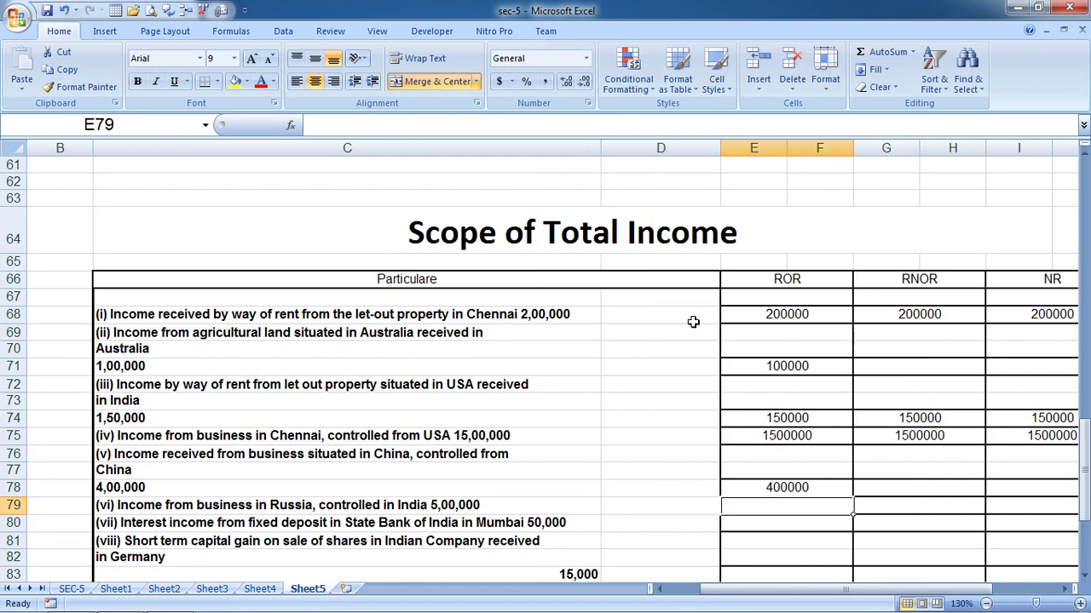
type("500")
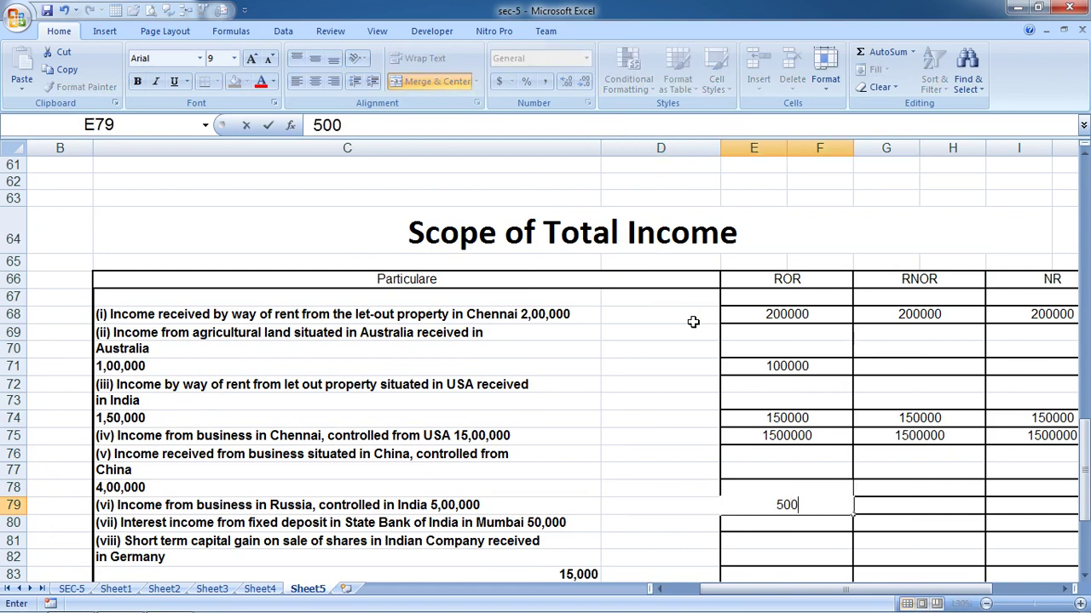
type("00")
key("Return")
key("Up")
key("F2")
type("0")
key("Return")
Copy 500000 across to the RNOR cell for item (vi).
key("Up")
key("Right")
key("Left")
key("shift+Right")
key("shift+Right")
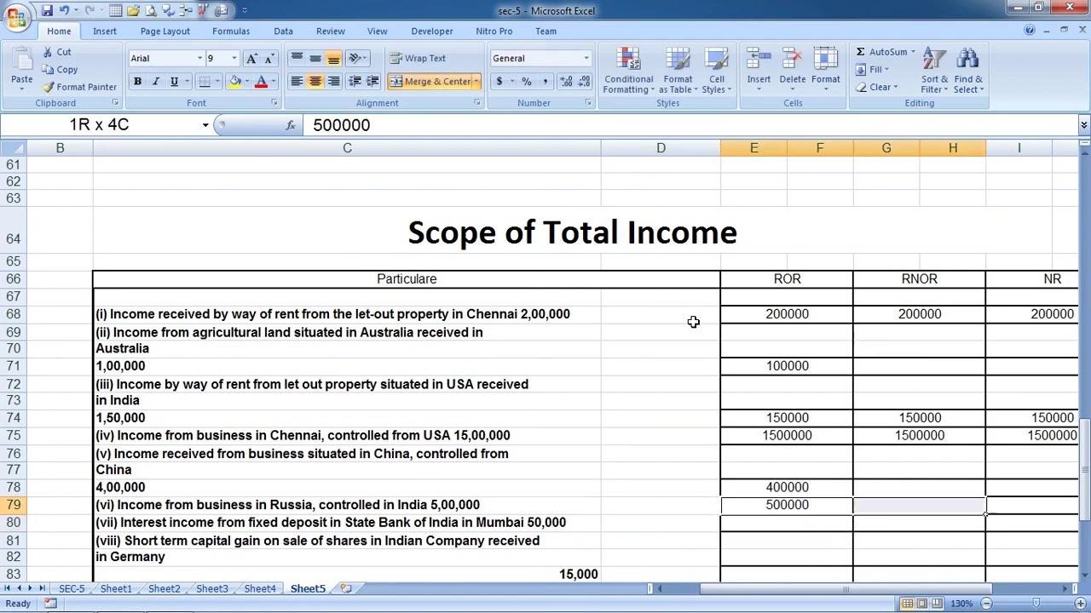
key("ctrl+r")
Enter 50000 for item (vii) under ROR, RNOR and NR in row 80.
key("Left")
key("Left")
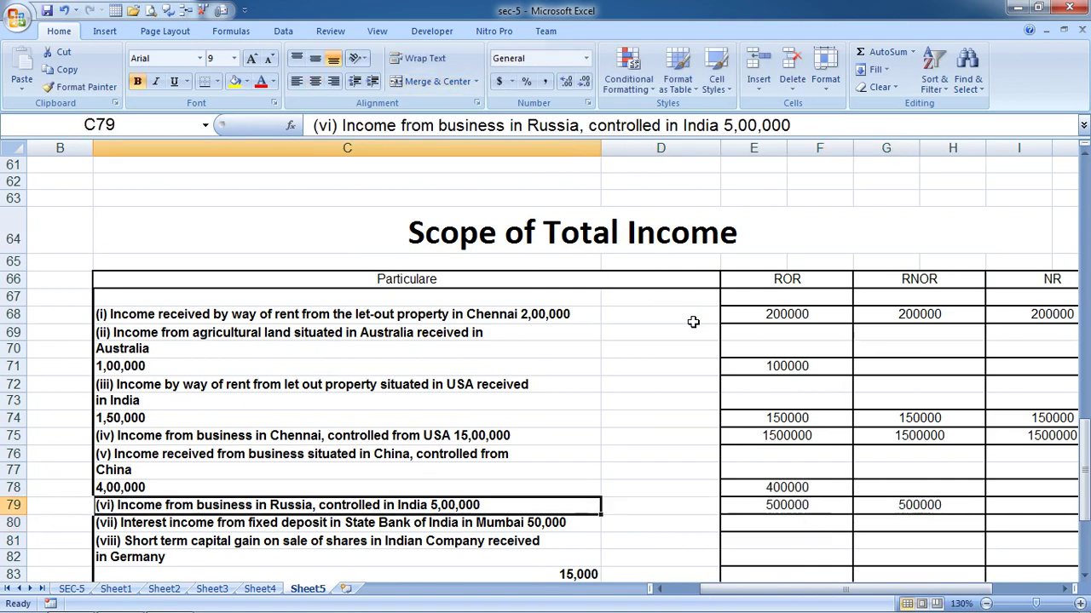
key("Down")
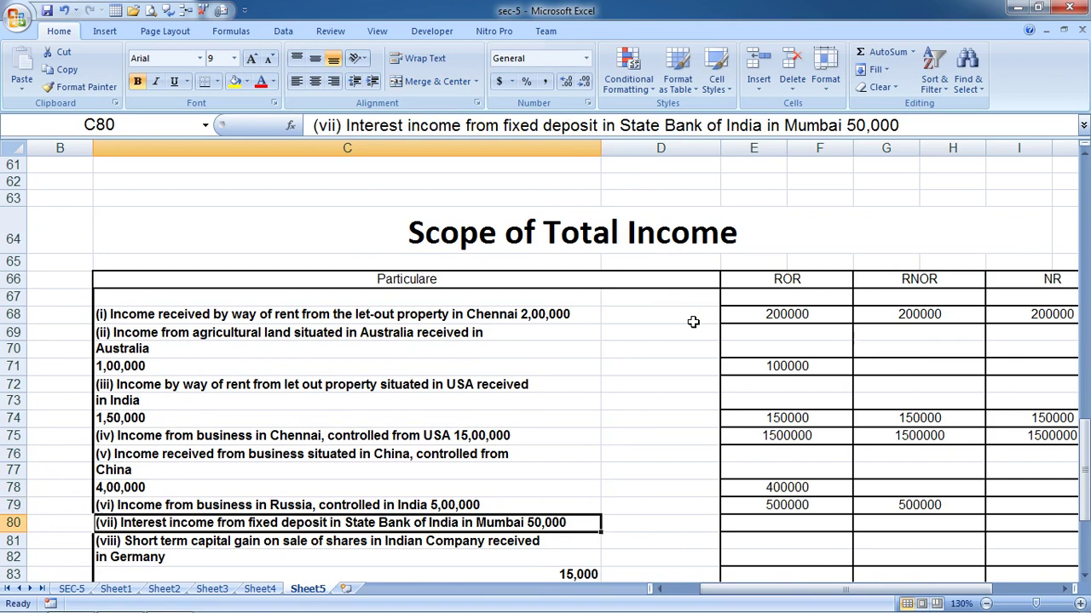
key("Right")
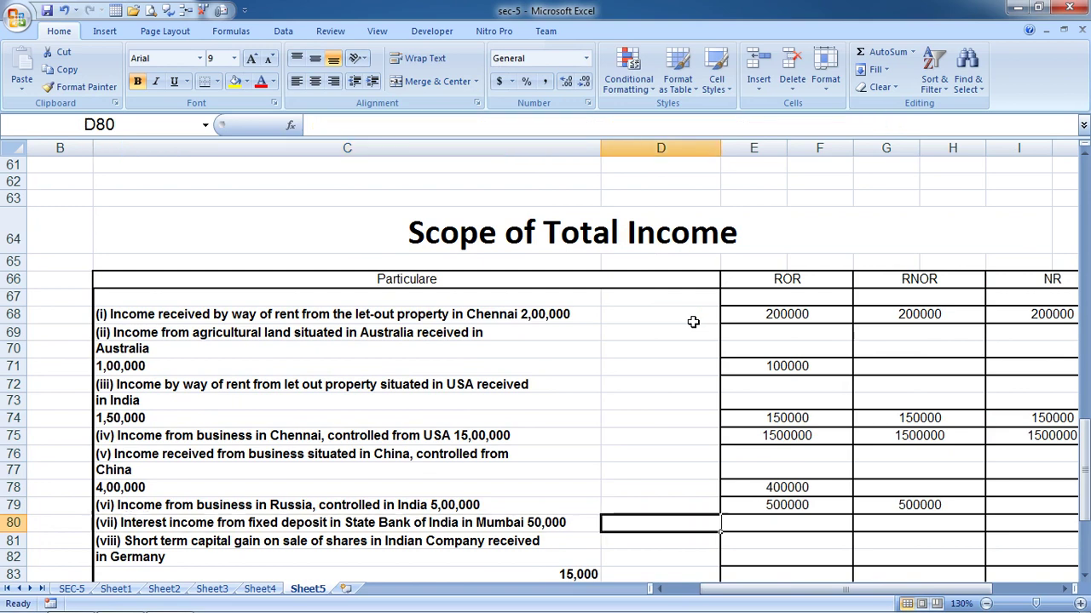
key("Right")
type("50000")
key("Return")
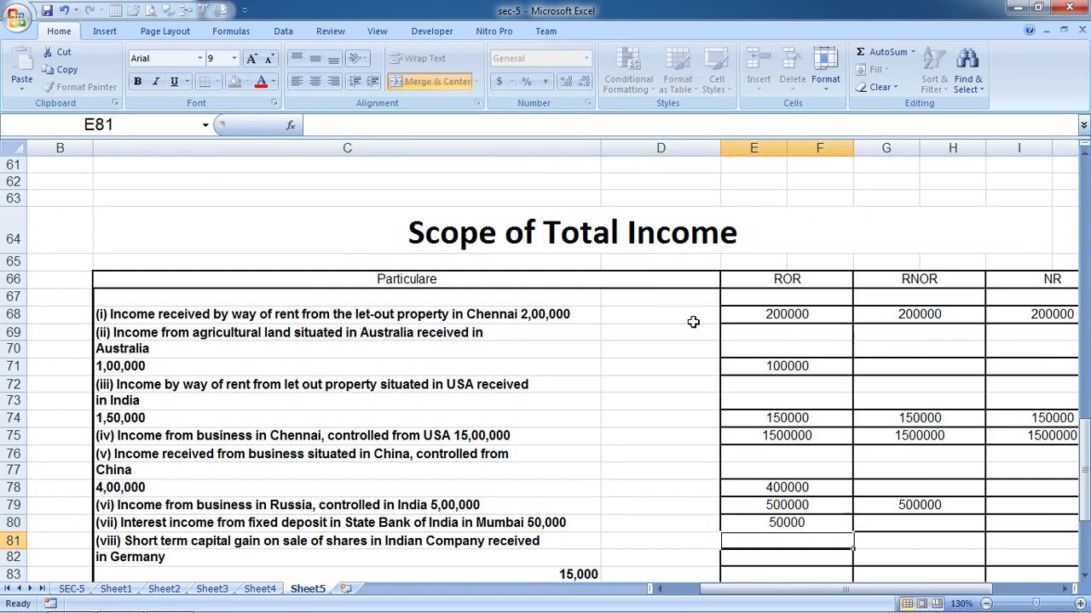
key("Up")
key("shift+Right")
key("shift+Right")
key("ctrl+r")
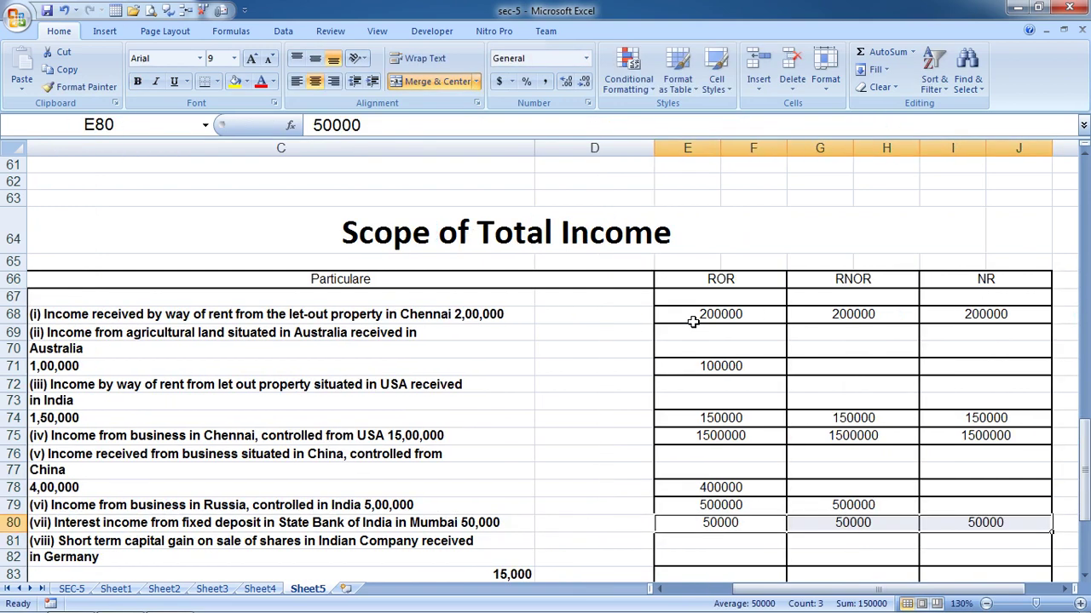
Enter 15000 in the ROR cell E81 for item (viii).
key("Down")
key("Left")
key("Left")
key("Left")
key("Down")
key("Right")
key("Right")
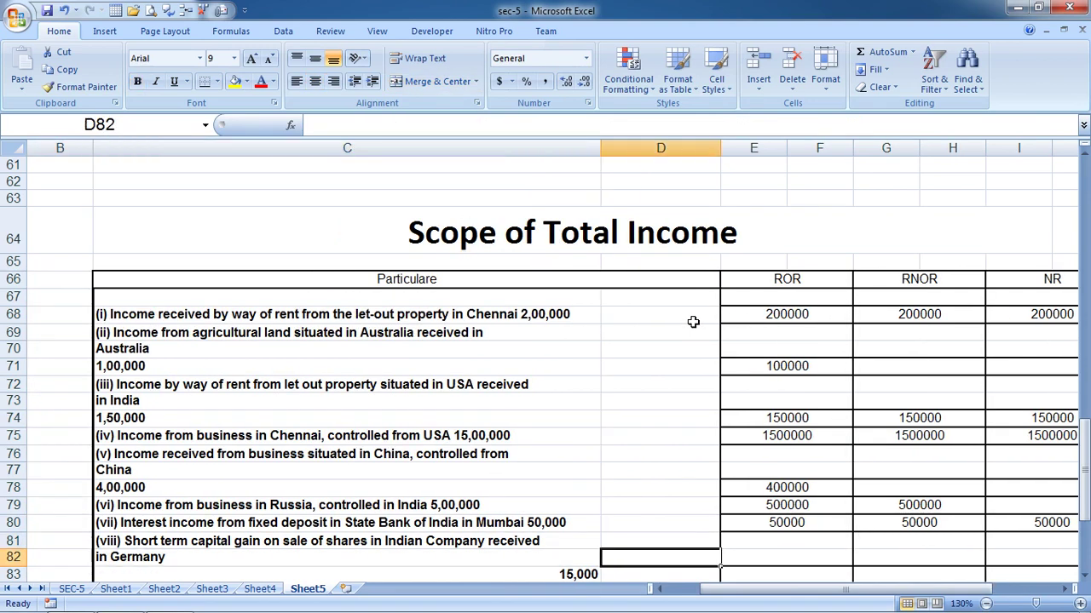
key("Right")
key("Left")
key("Up")
key("Right")
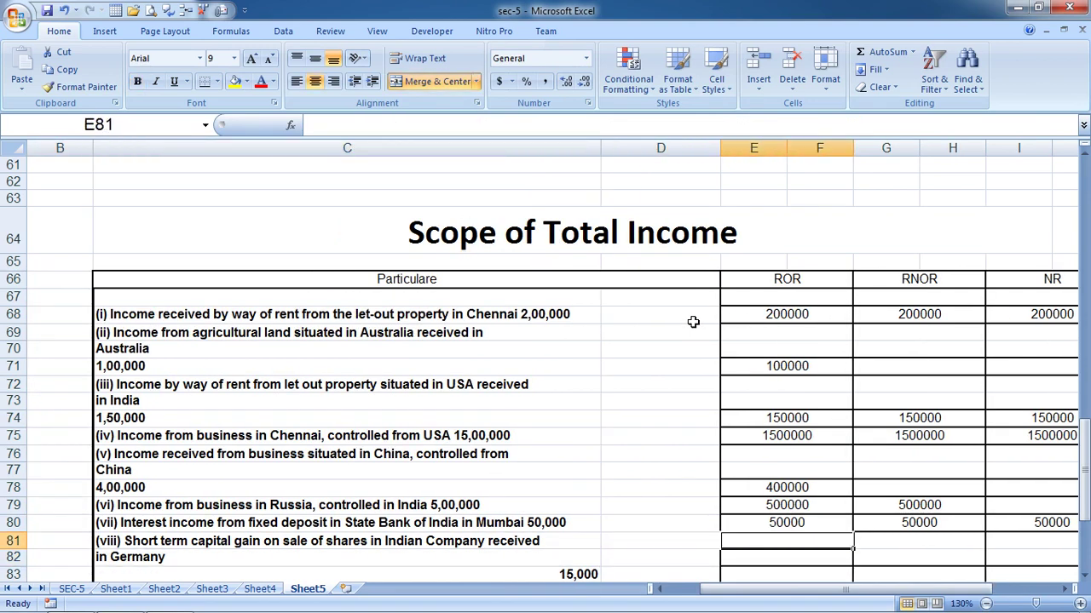
key("Down")
key("Down")
key("Down")
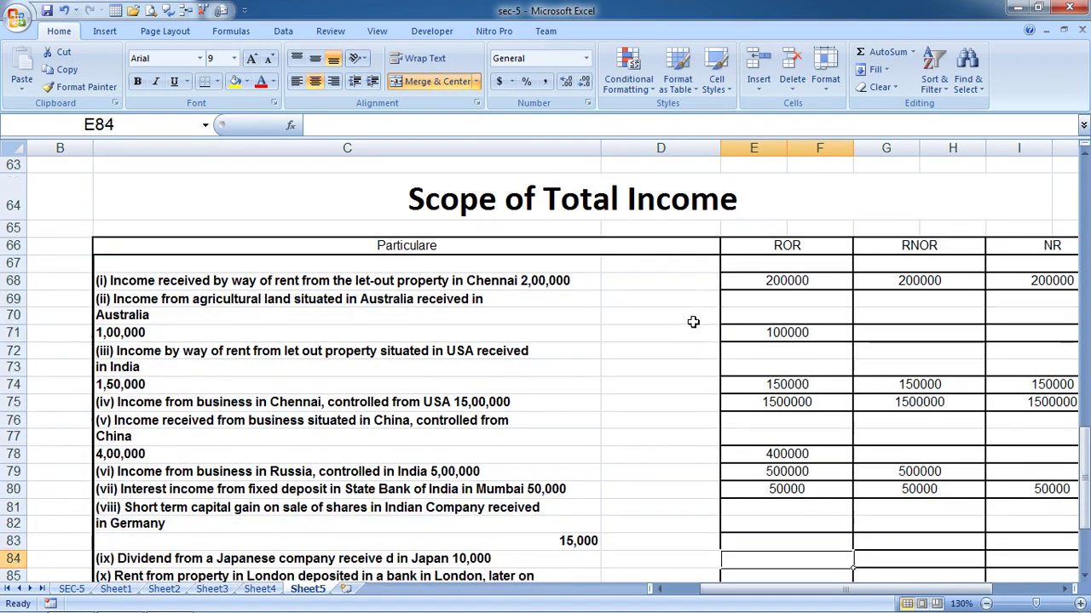
key("Up")
key("Up")
key("Up")
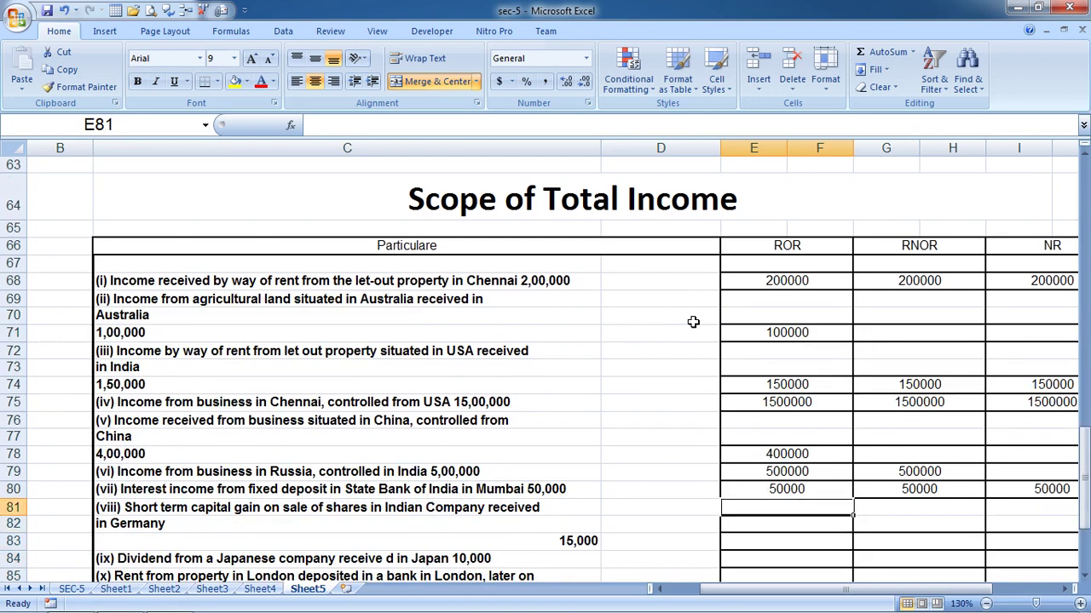
type("150000")
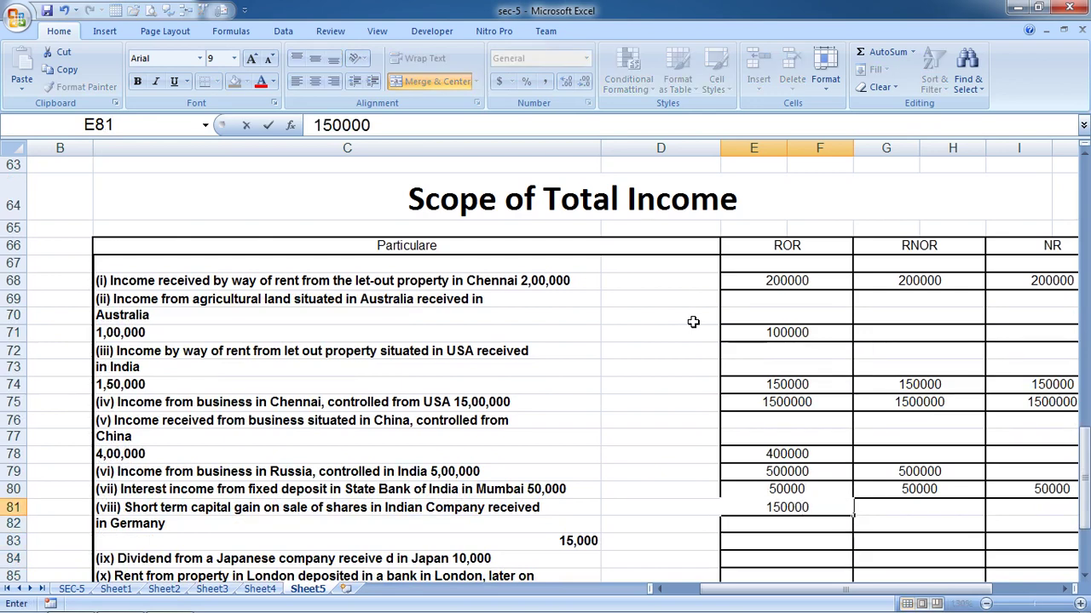
key("BackSpace")
key("Return")
Copy 15000 across to RNOR and NR for item (viii).
key("Up")
key("shift+Right")
key("shift+Right")
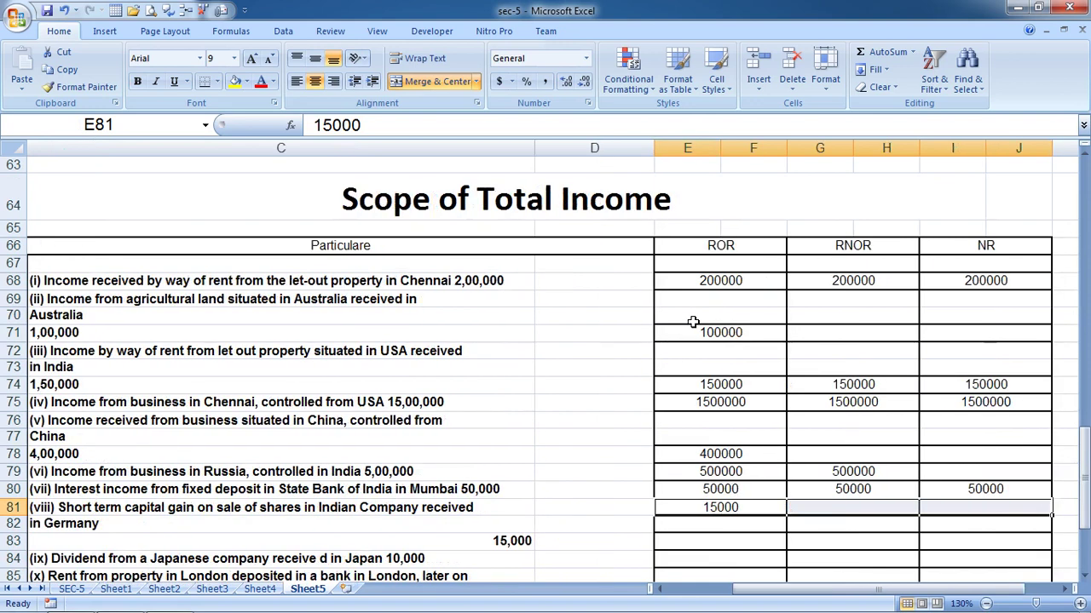
key("ctrl+r")
key("Left")
key("Down")
key("Down")
key("Down")
Record item (ix) as 10000 under ROR with dashes under RNOR and NR.
key("Left")
key("Left")
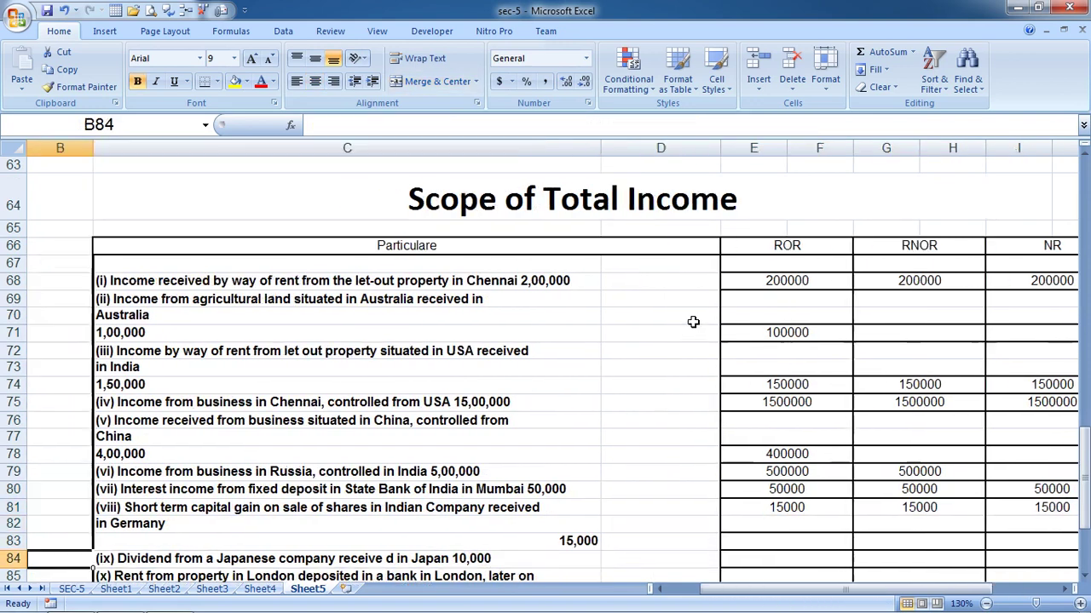
key("Right")
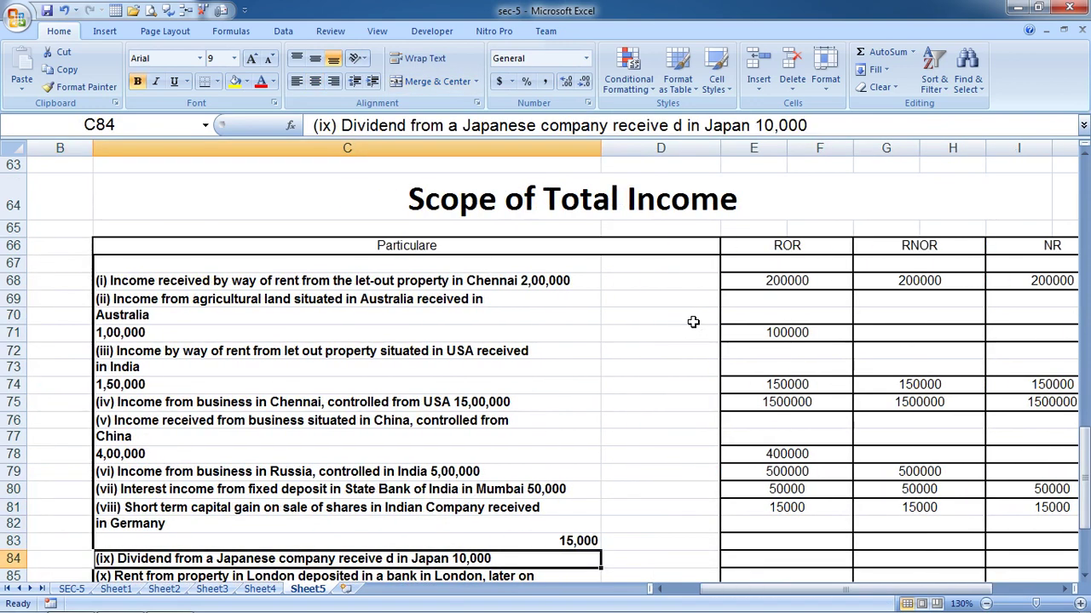
key("Right")
key("Right")
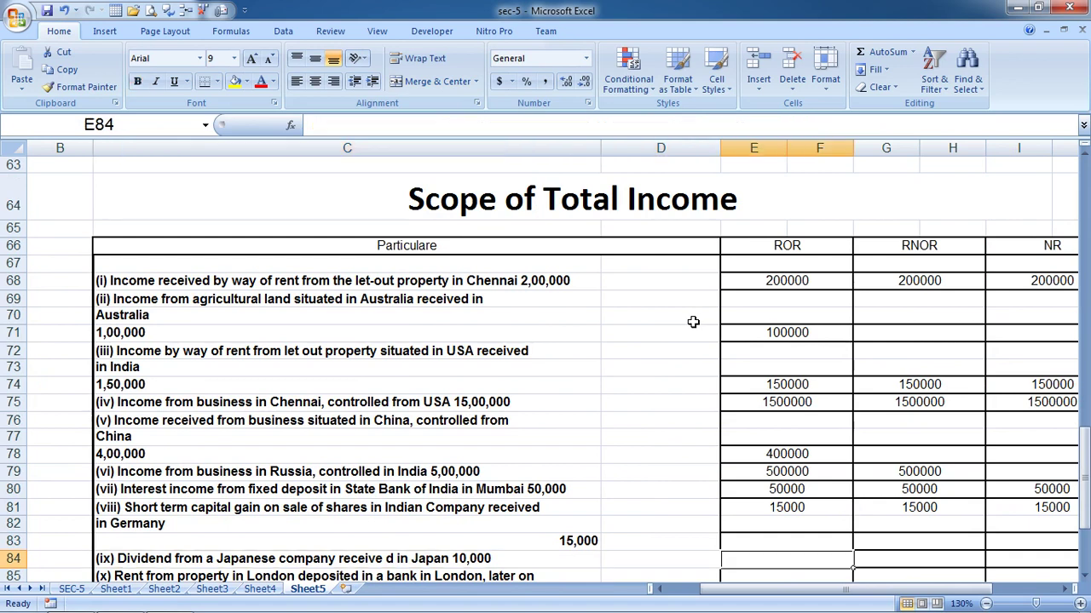
type("10000")
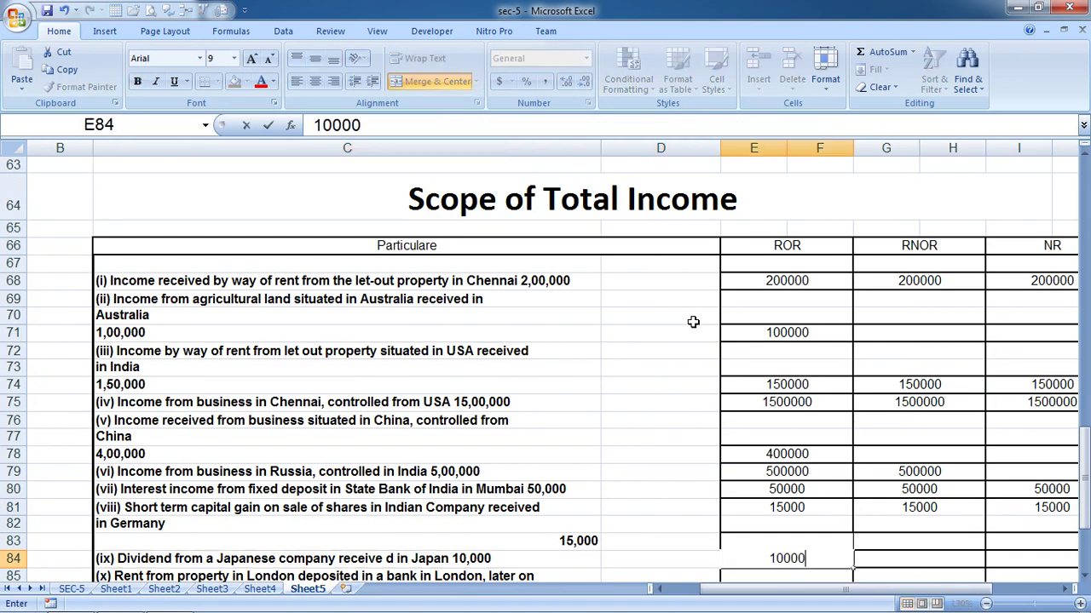
key("Return")
key("Up")
key("Right")
type("-")
key("Return")
key("Up")
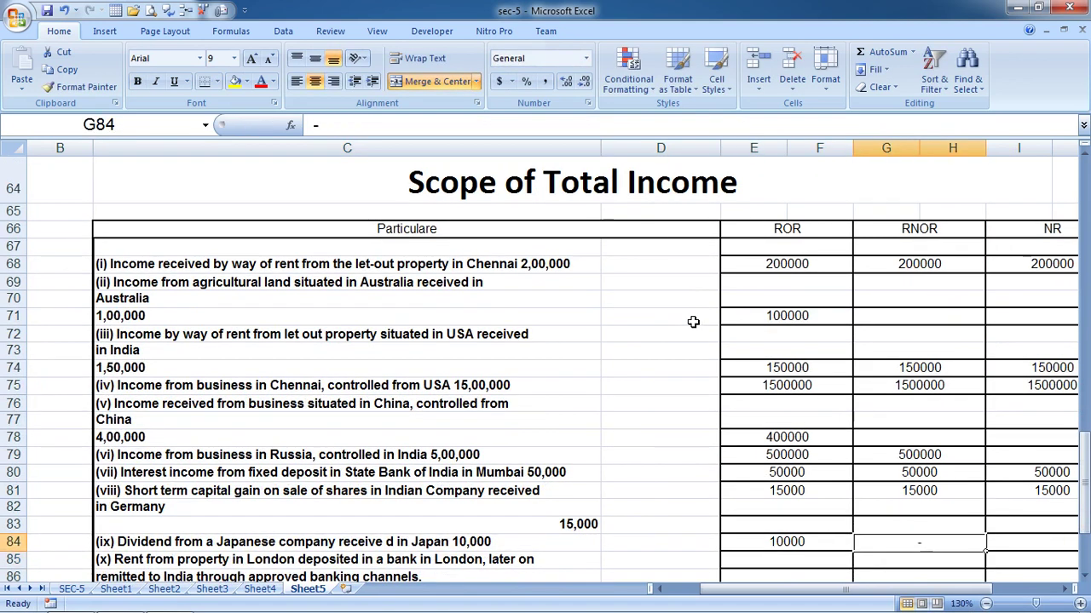
key("Right")
type("-")
key("Up")
Enter 75000 for item (x) under ROR, RNOR and NR in row 87.
key("Left")
key("Left")
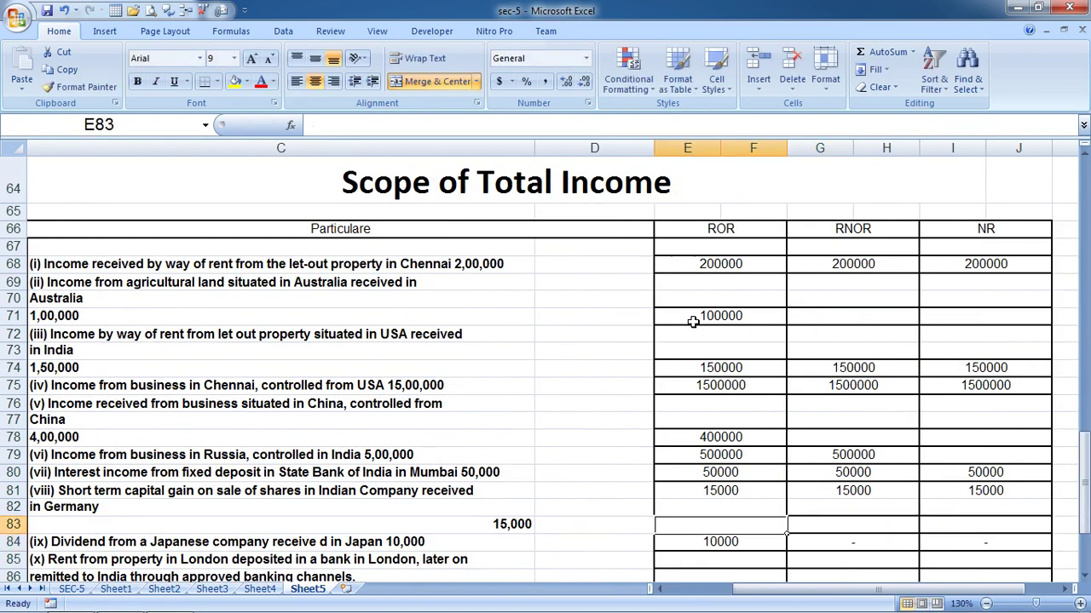
key("Down")
key("Down")
key("Down")
key("Down")
key("Down")
key("Down")
key("Down")
key("Down")
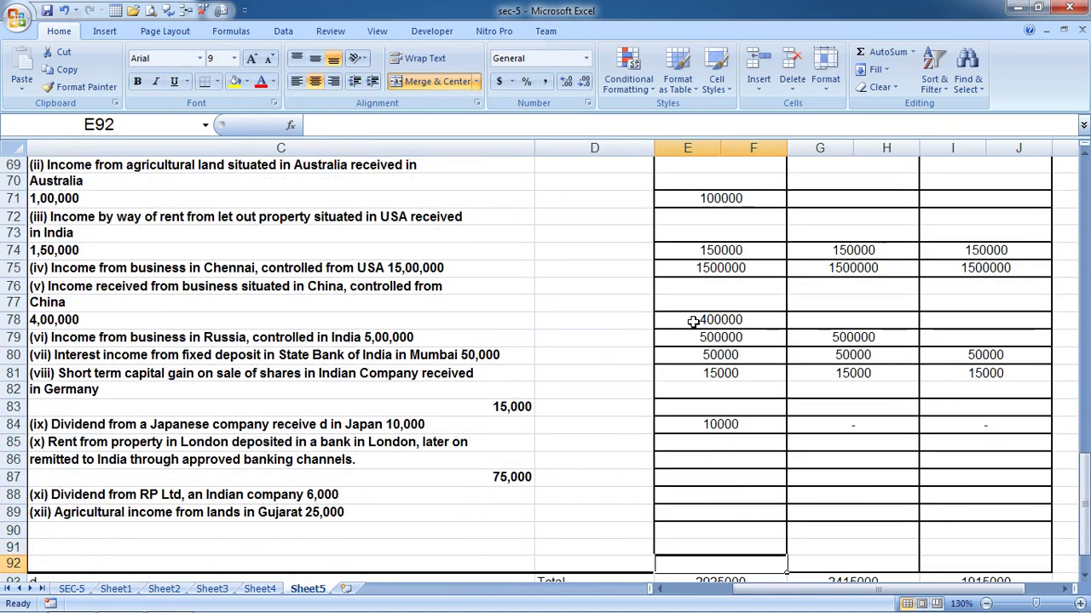
key("Down")
key("Up")
key("Up")
key("Up")
key("Up")
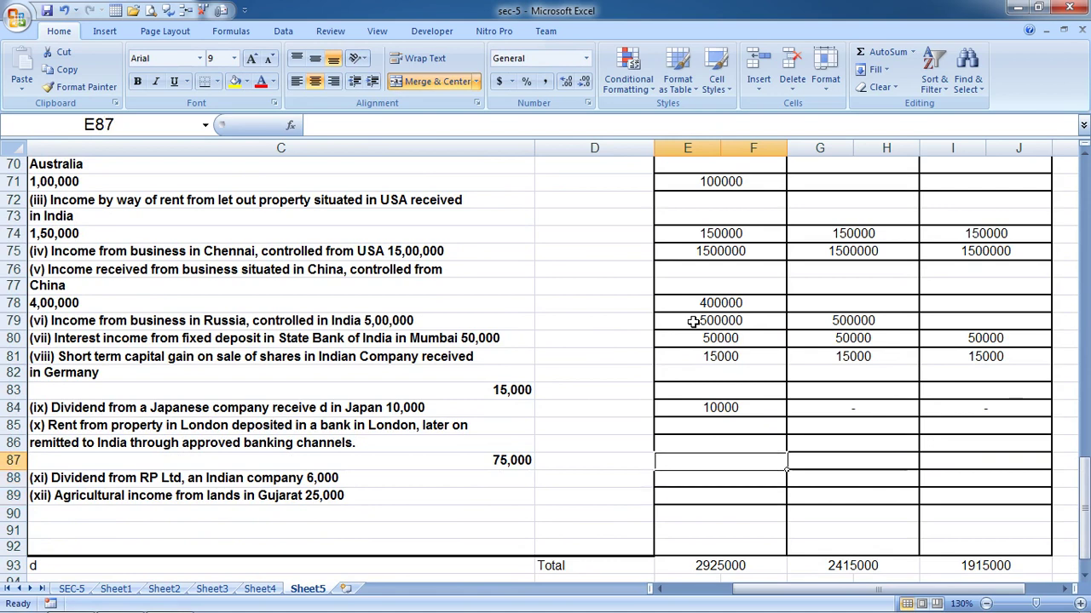
key("Up")
key("Up")
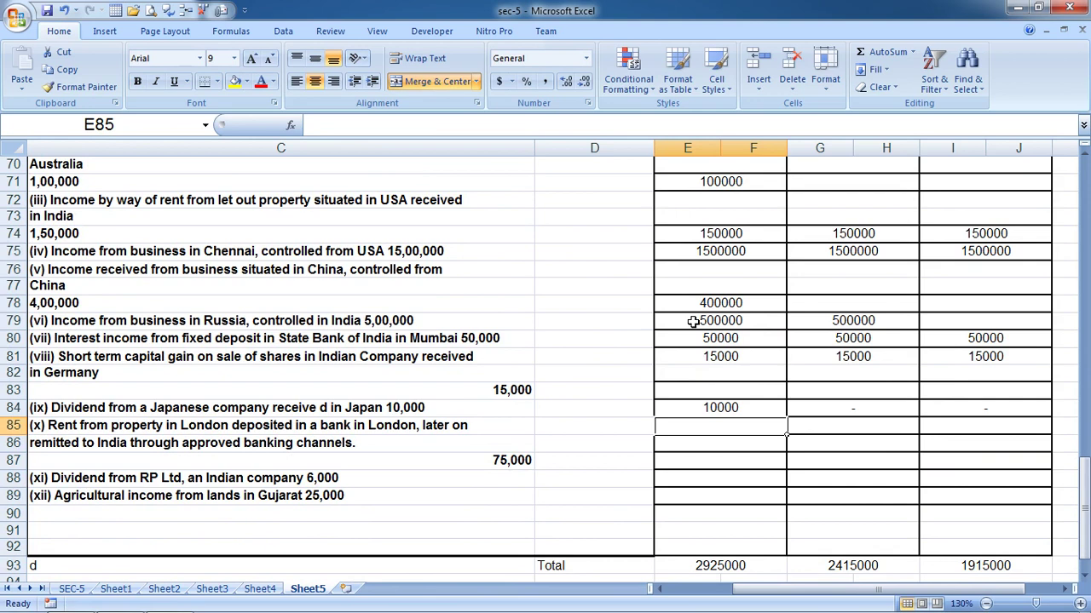
key("Up")
key("Down")
key("Down")
key("Down")
type("75")
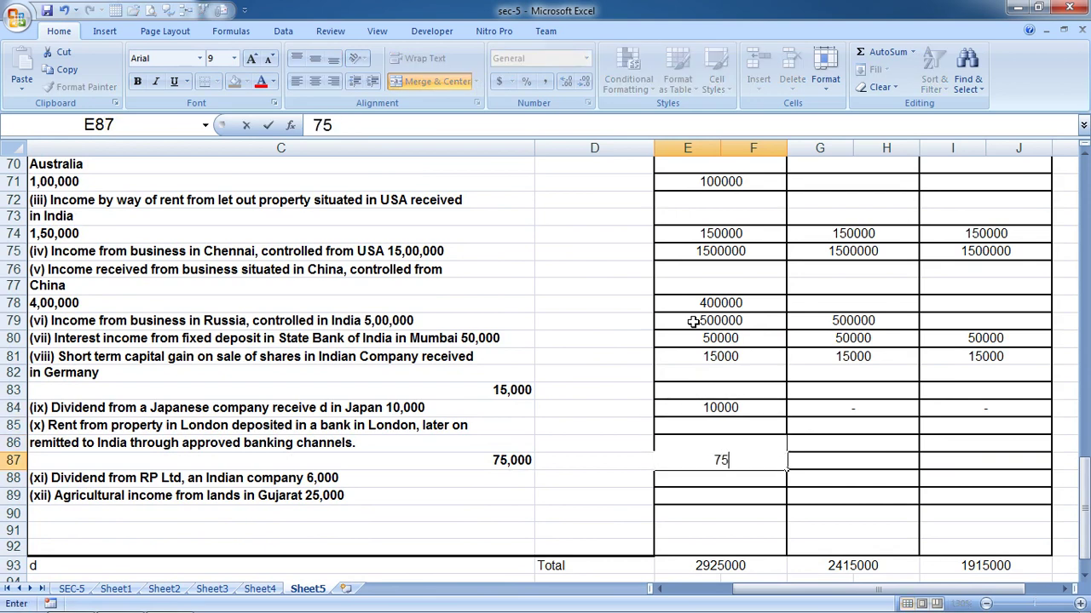
type("000")
key("ctrl+Return")
key("shift+Right")
key("shift+Right")
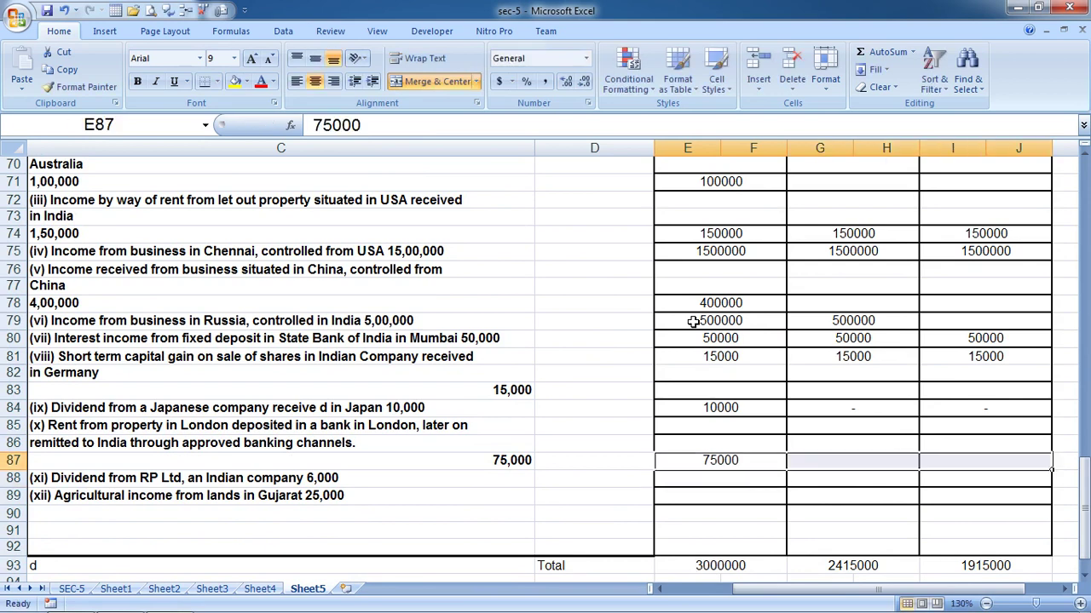
key("ctrl+r")
key("Left")
key("Down")
key("Left")
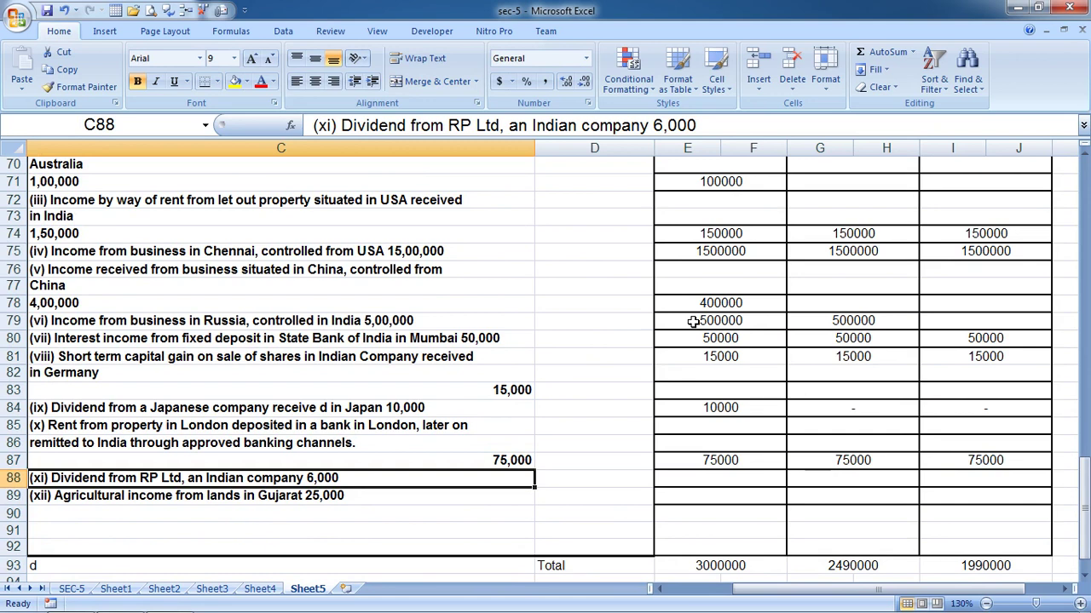
Put dashes under ROR, RNOR and NR for item (xi) in row 88.
key("Right")
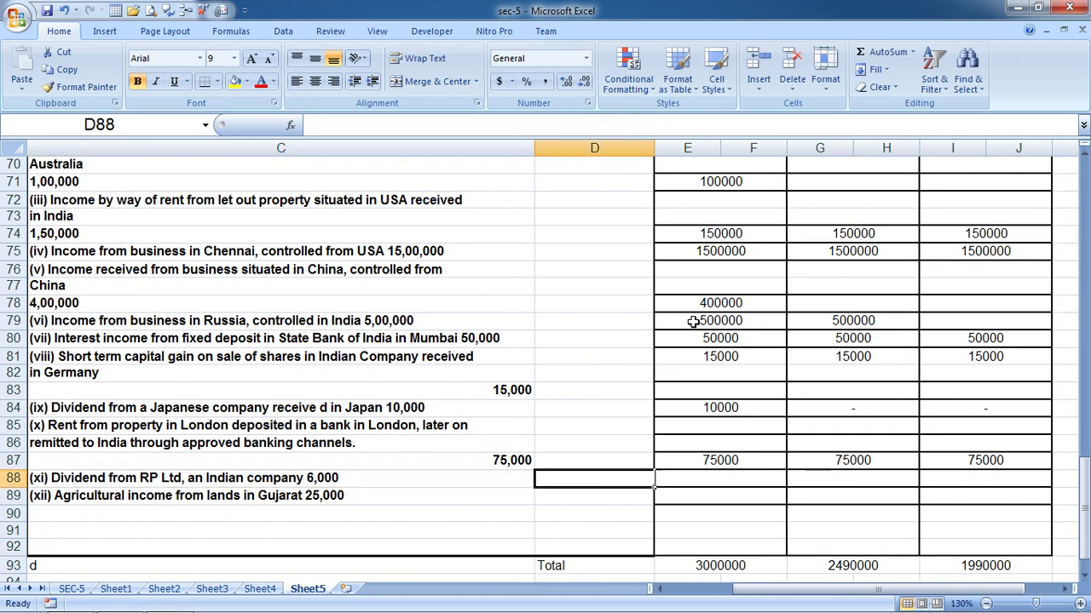
key("Right")
type("-")
key("Return")
key("Up")
key("Right")
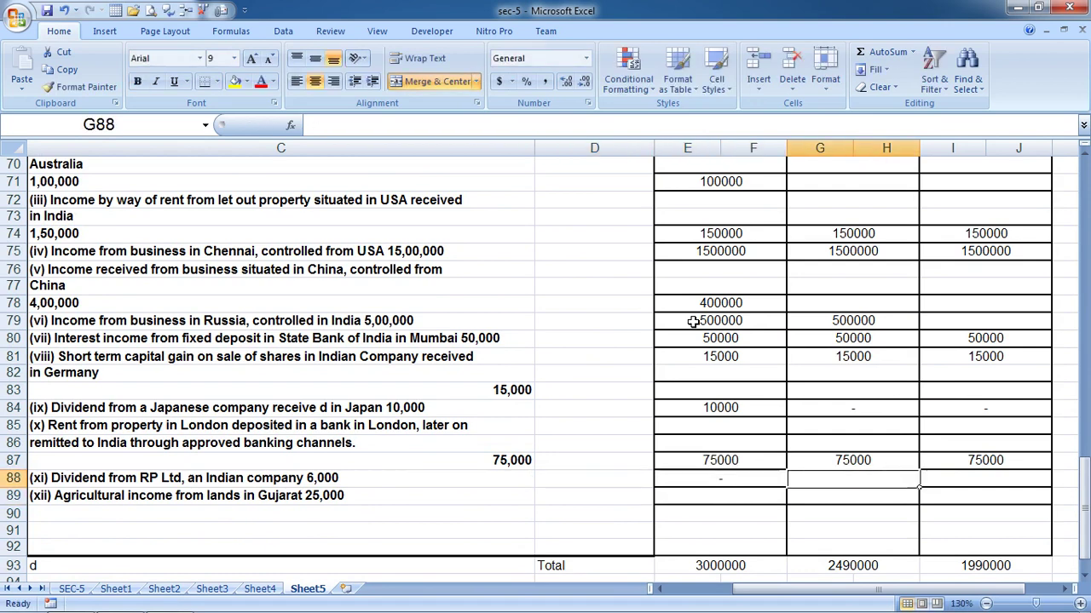
type("-")
key("Return")
key("Right")
key("Up")
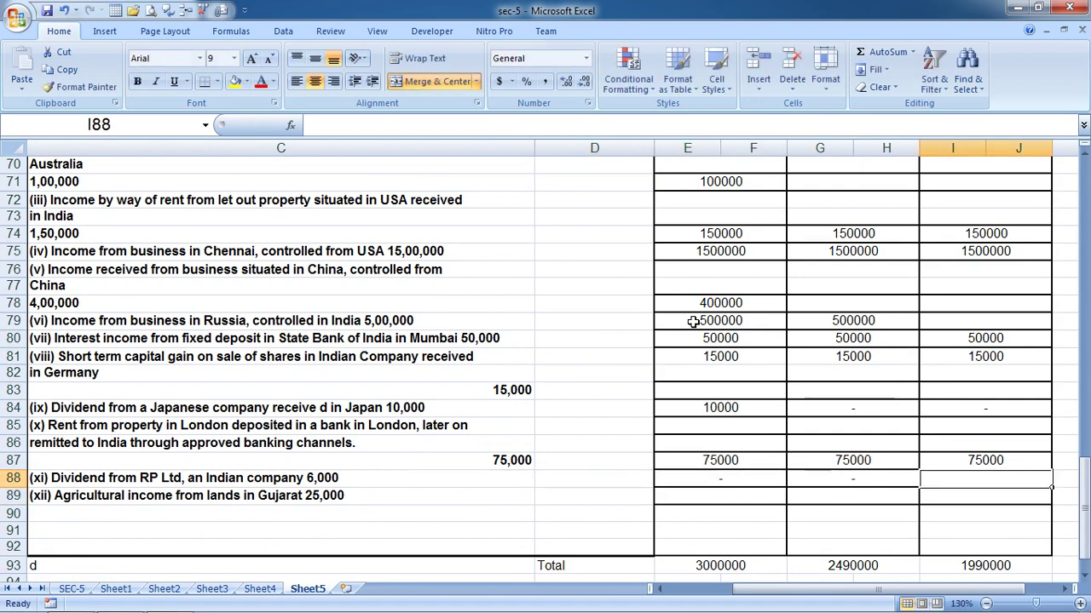
type("-")
key("Return")
Enter 25000 for item (xii) under ROR, RNOR and NR in row 89.
key("Left")
key("Left")
key("Left")
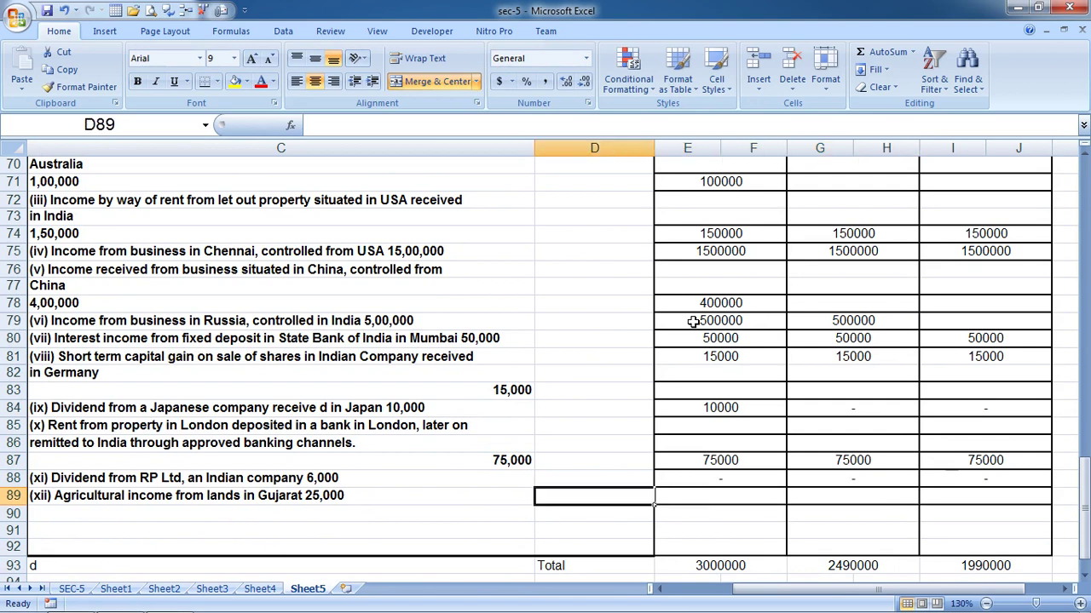
key("Left")
key("Up")
key("Up")
key("Up")
key("Up")
key("Up")
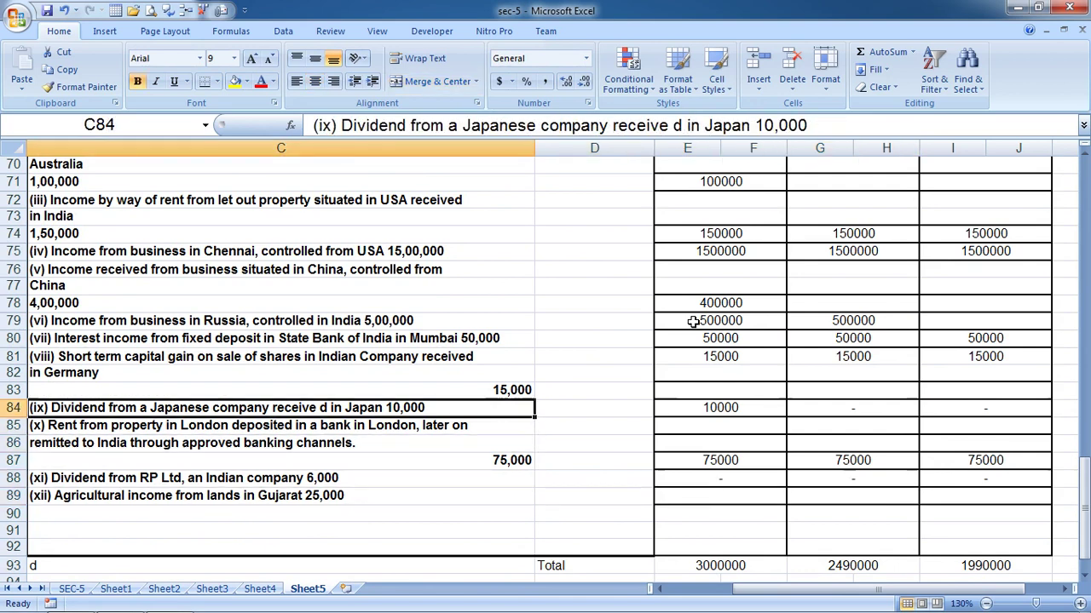
key("Down")
key("Down")
key("Down")
key("Down")
key("Down")
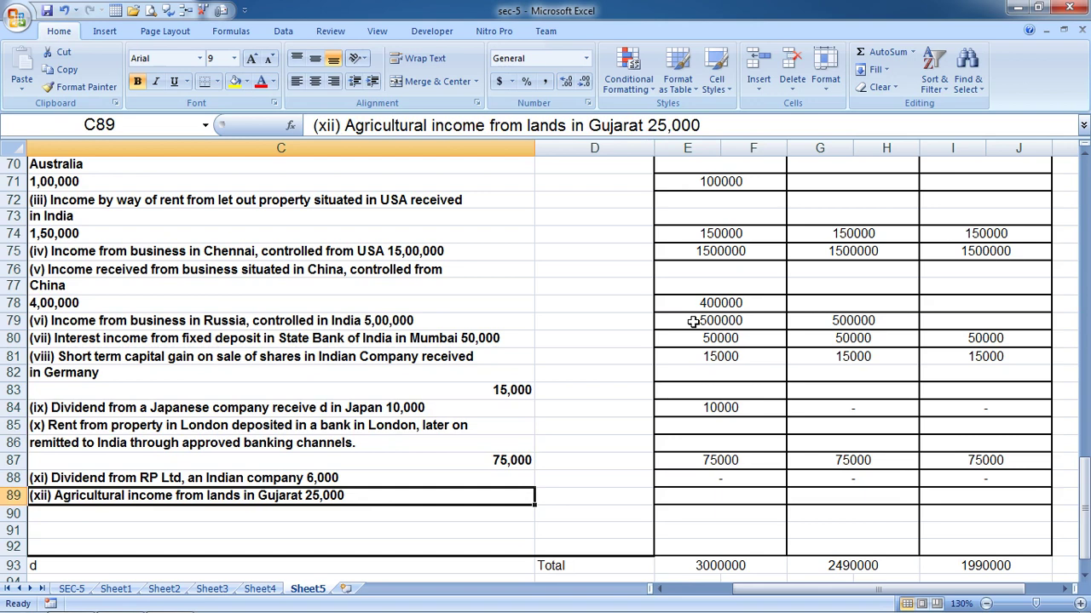
key("Right")
key("Right")
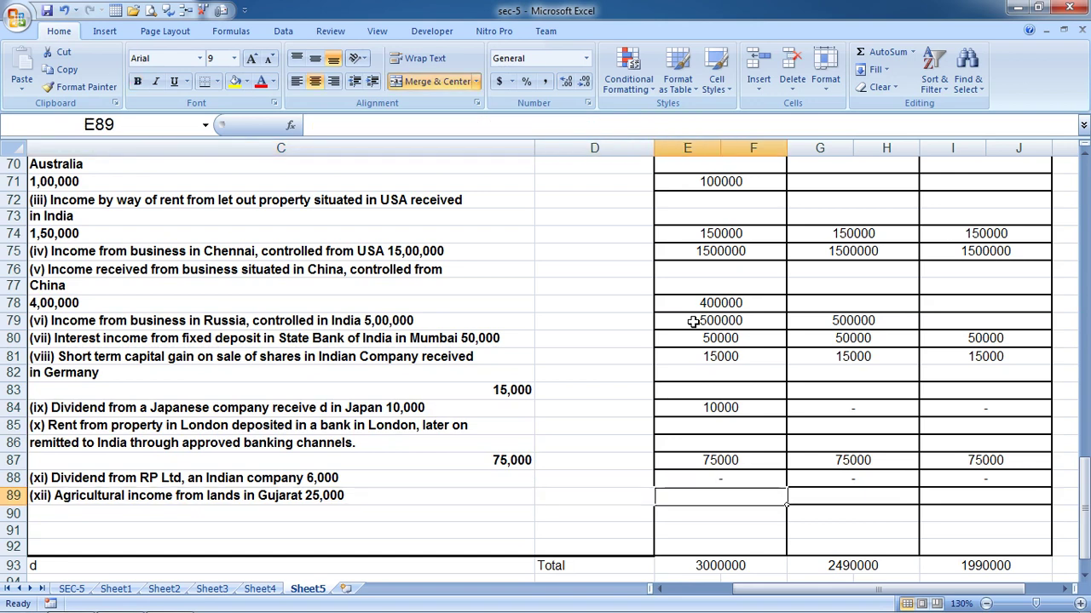
type("2500")
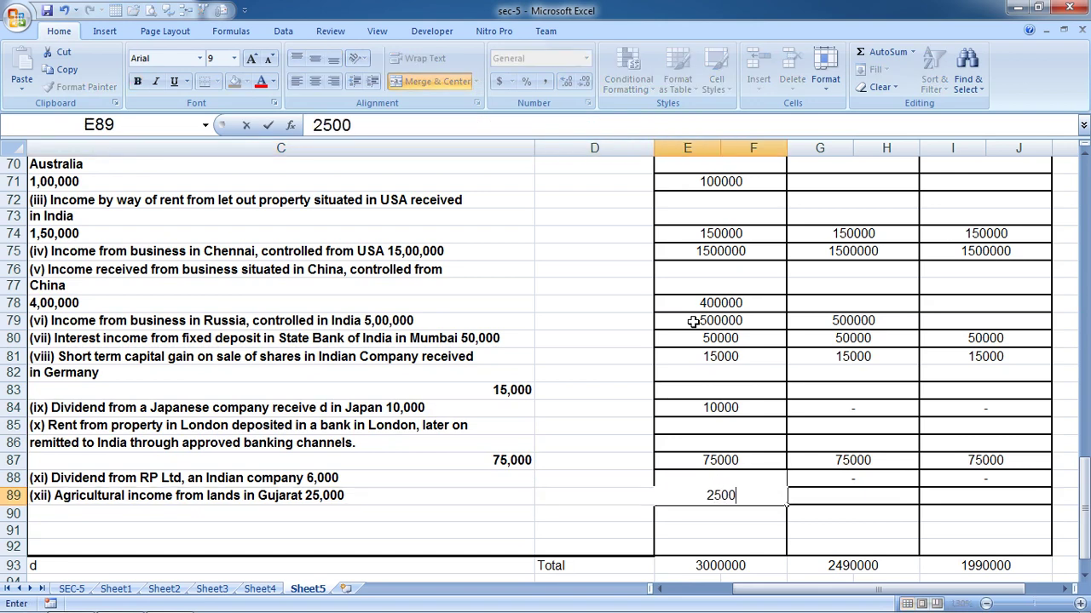
type("0")
key("ctrl+Return")
key("shift+Right")
key("shift+Right")
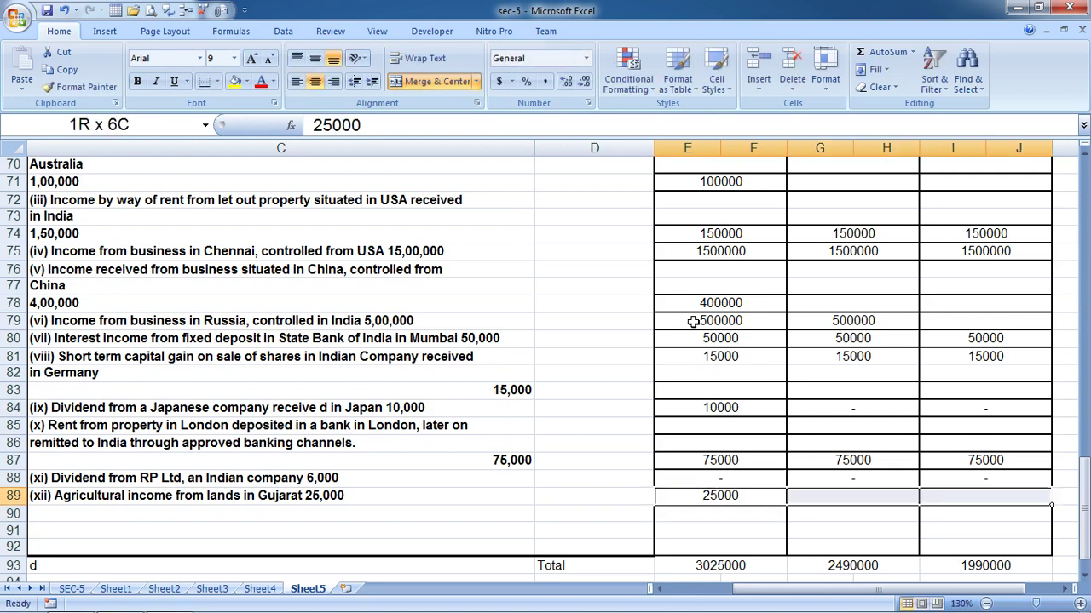
key("ctrl+r")
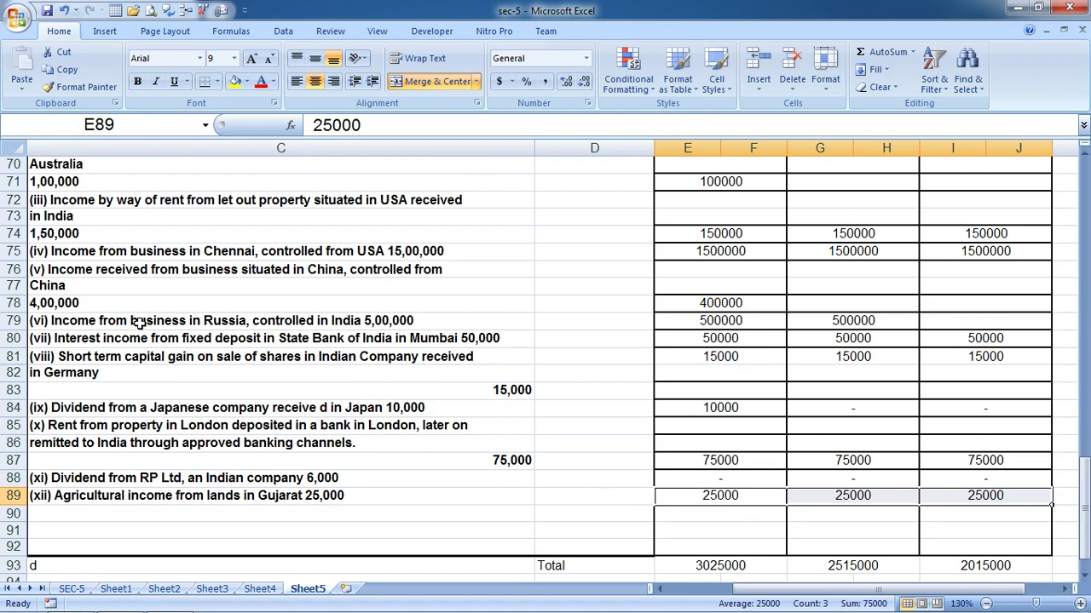
left_click(136, 327)
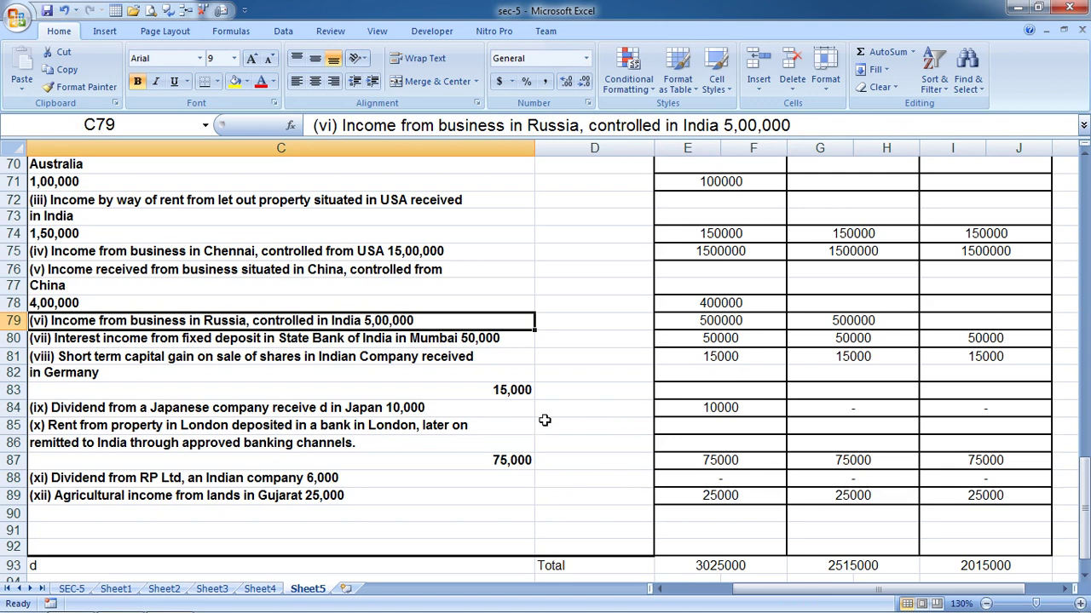
left_click(71, 589)
left_click(338, 382)
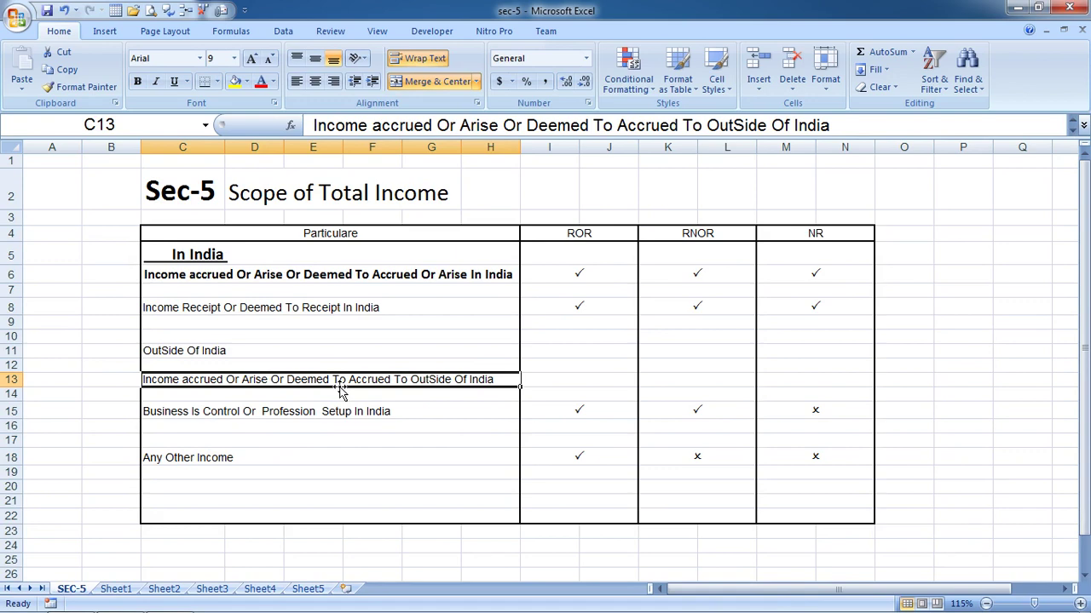
left_click(308, 589)
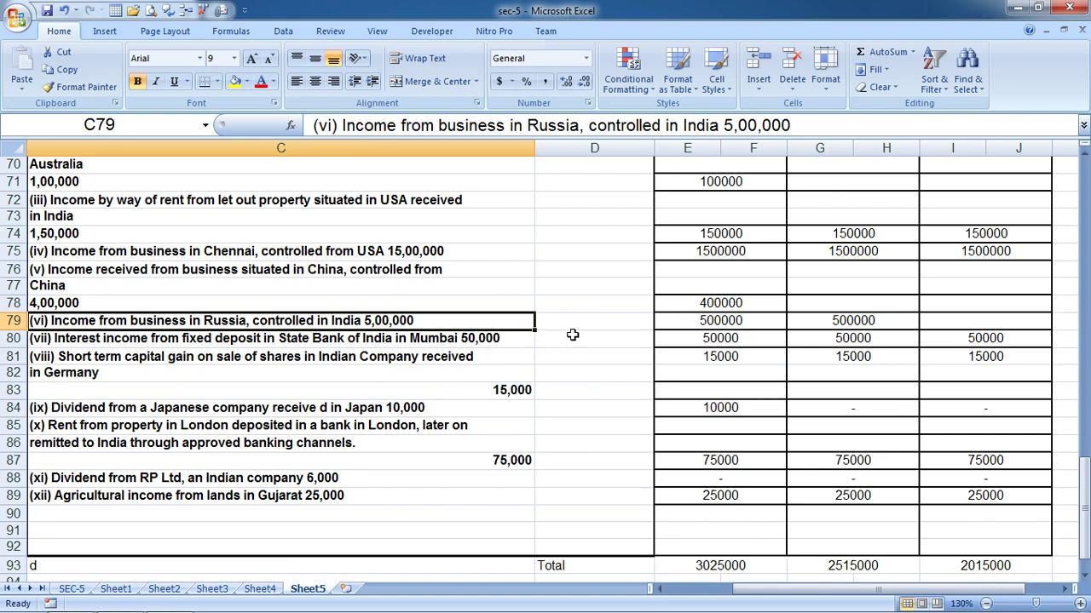
Minimize the Excel workbook and the NOTES.pdf Chrome window to reveal the desktop.
left_click(1010, 7)
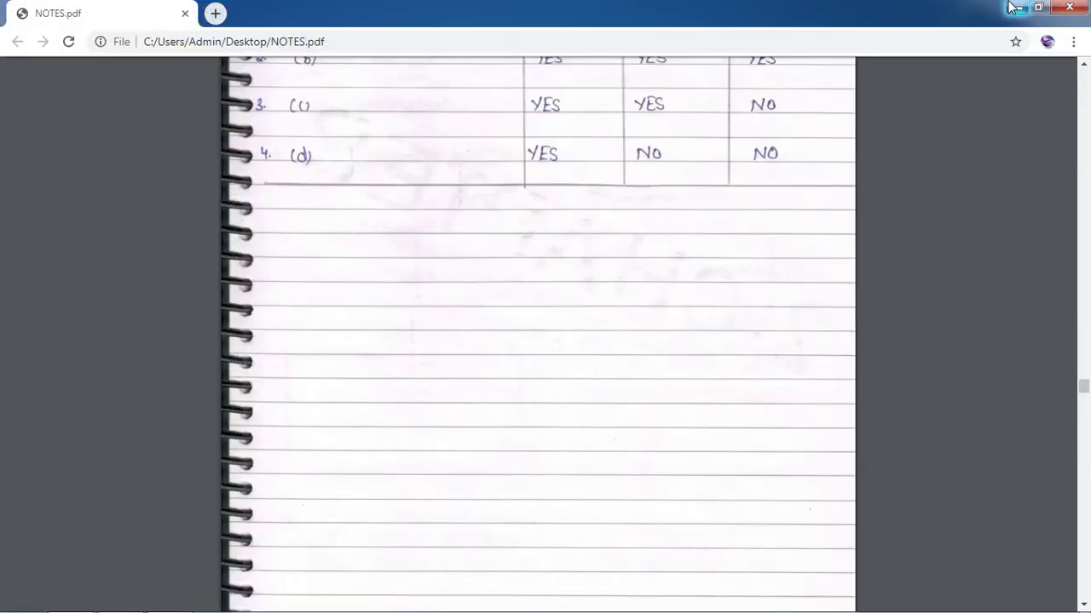
left_click(1011, 7)
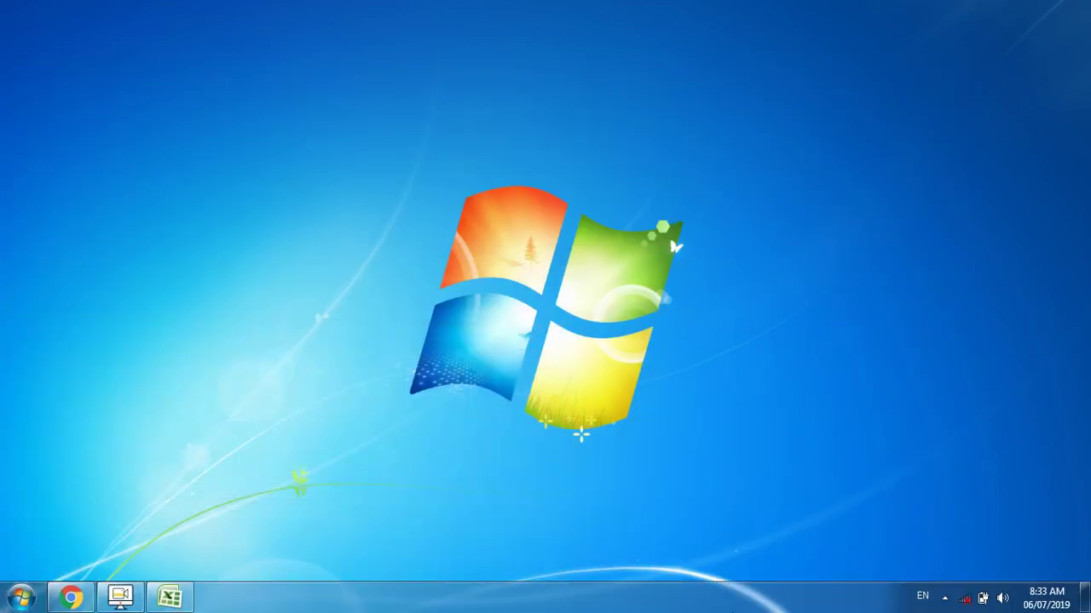